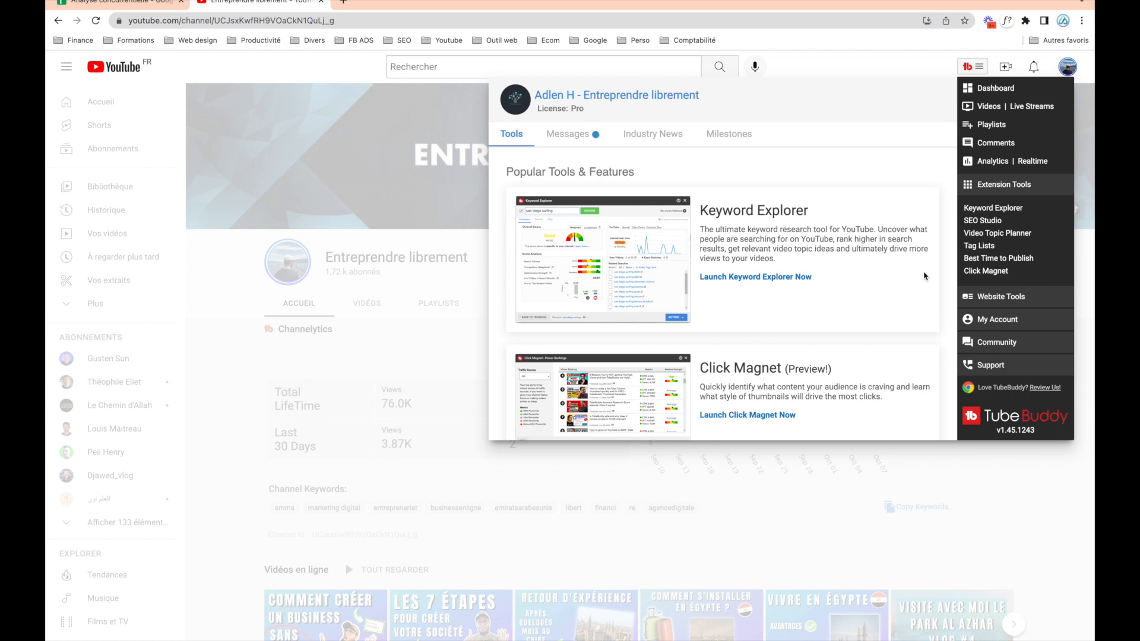
# - Open the Keyword Explorer and explore the keyword "comment apprendre l'anglais", examining its score analysis
pyautogui.click(975, 209)
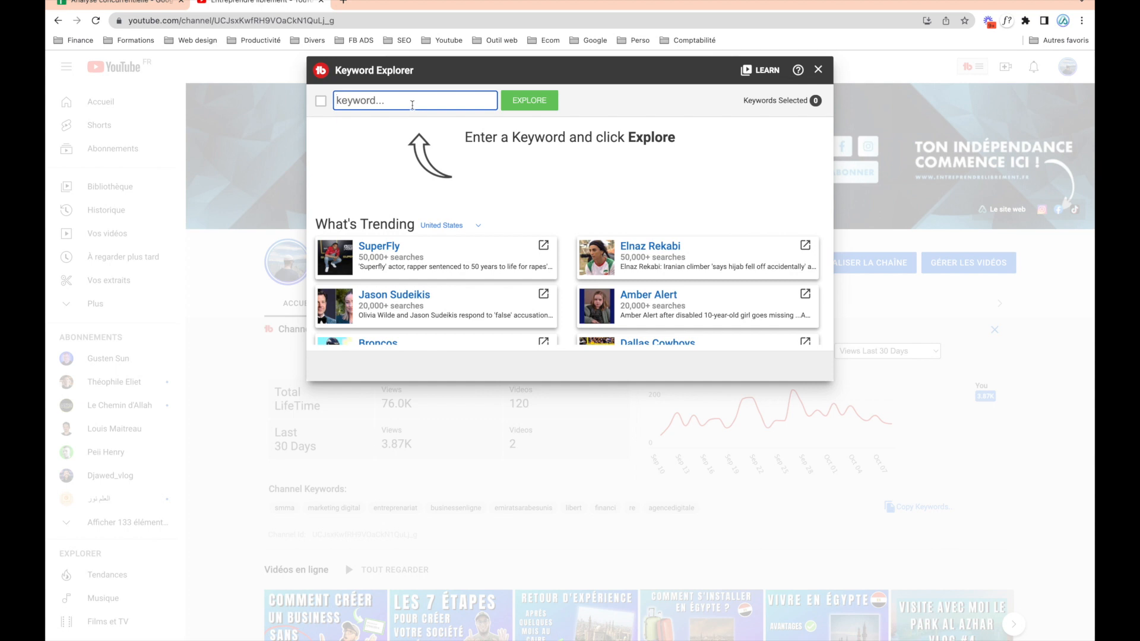
pyautogui.write('comment apprendre l')
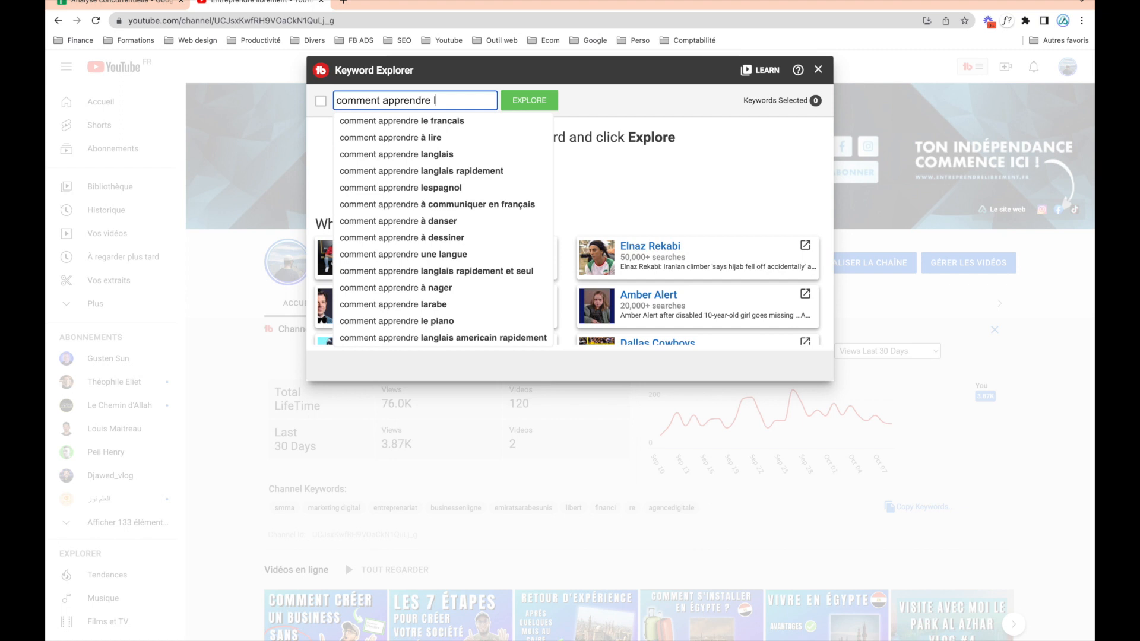
pyautogui.write("'anglais")
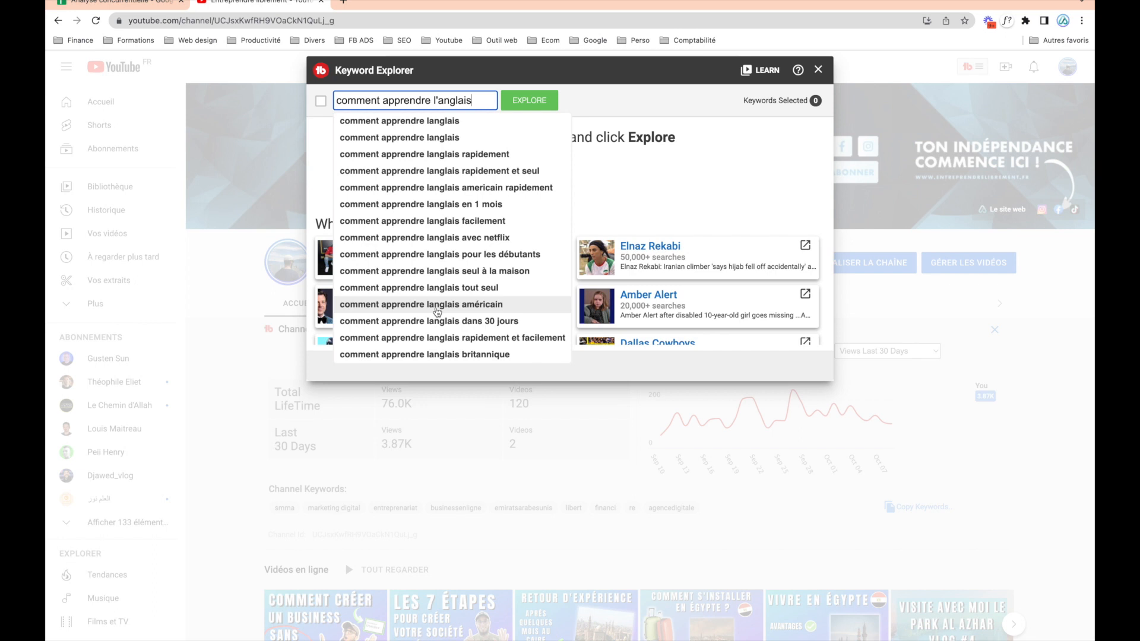
pyautogui.click(533, 101)
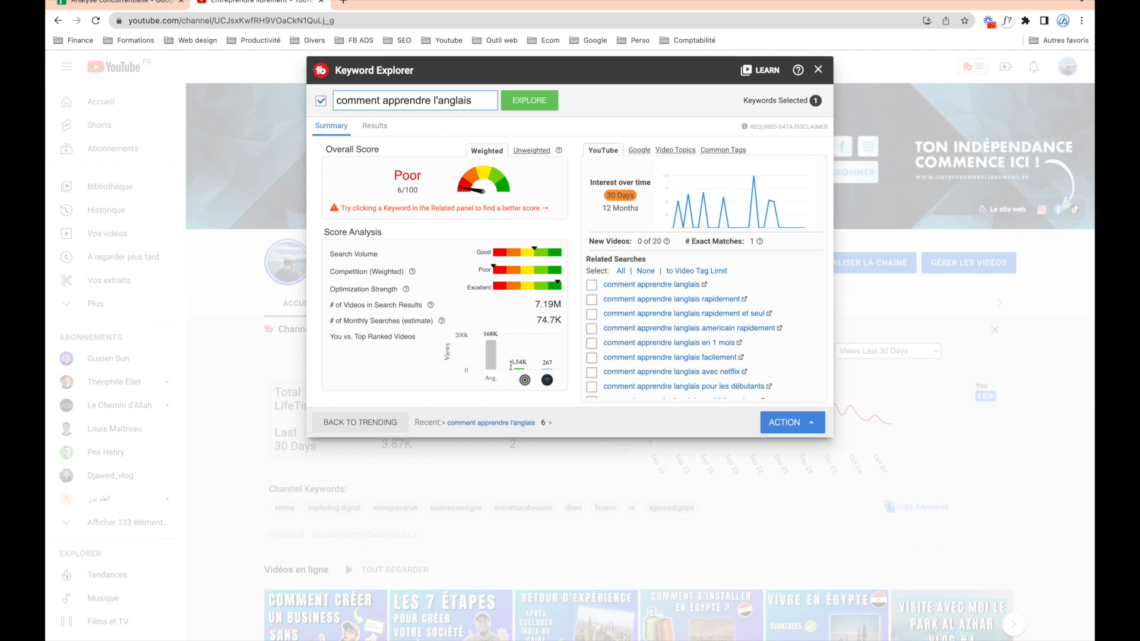
pyautogui.moveTo(521, 360)
# - Extend the keyword with "rapidement" and explore the suggestion "comment apprendre langlais rapidement et facilement"
pyautogui.click(474, 104)
pyautogui.write('rapide')
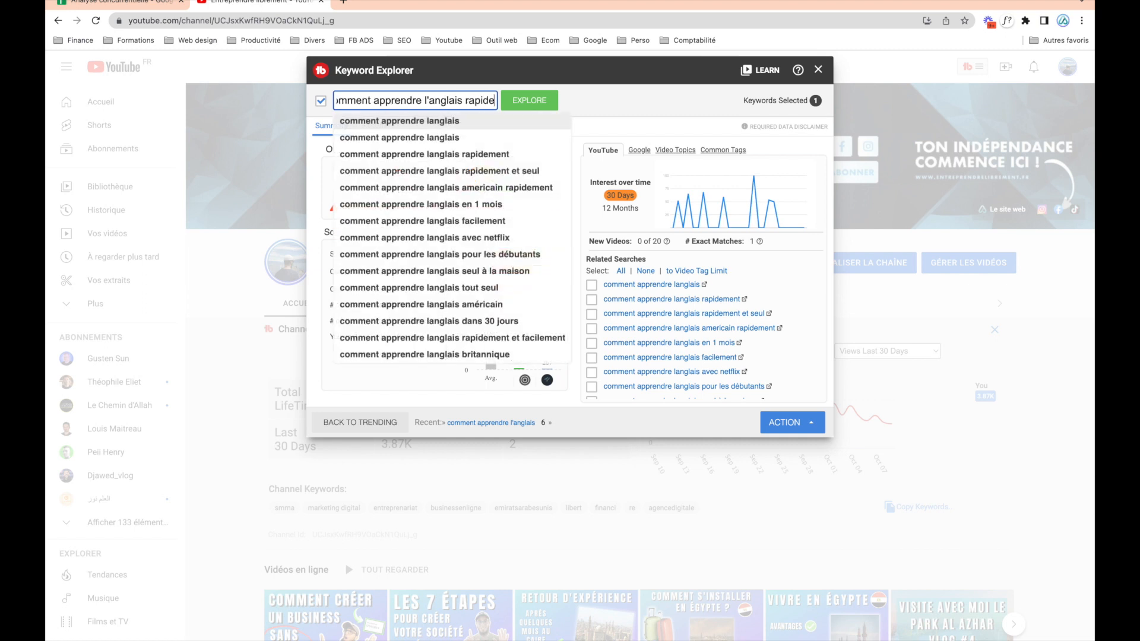
pyautogui.write('men')
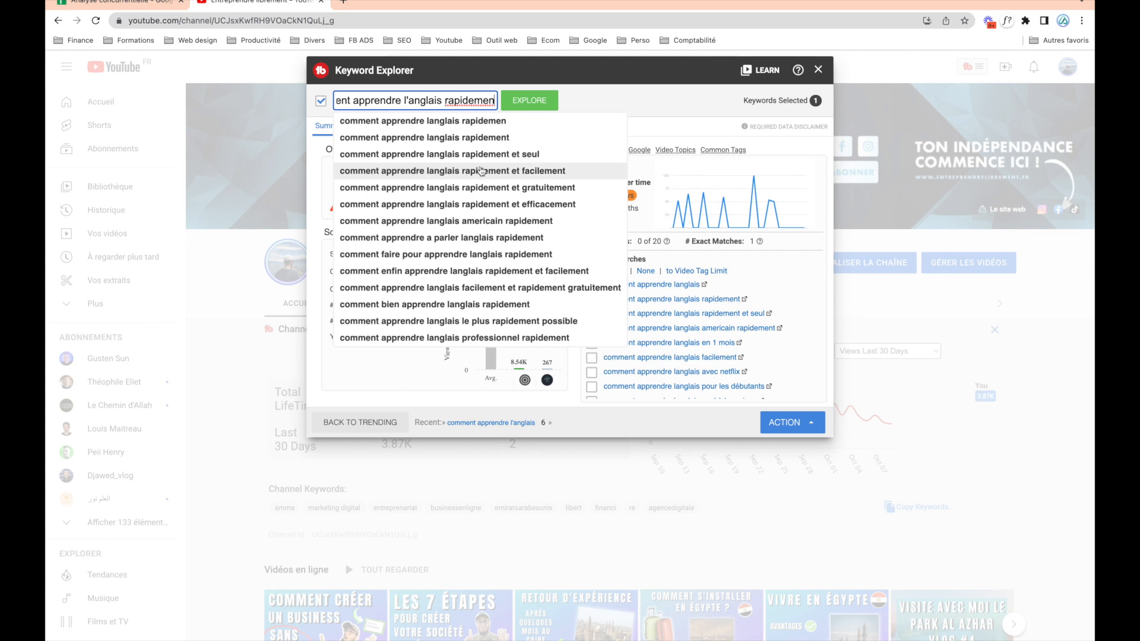
pyautogui.click(481, 171)
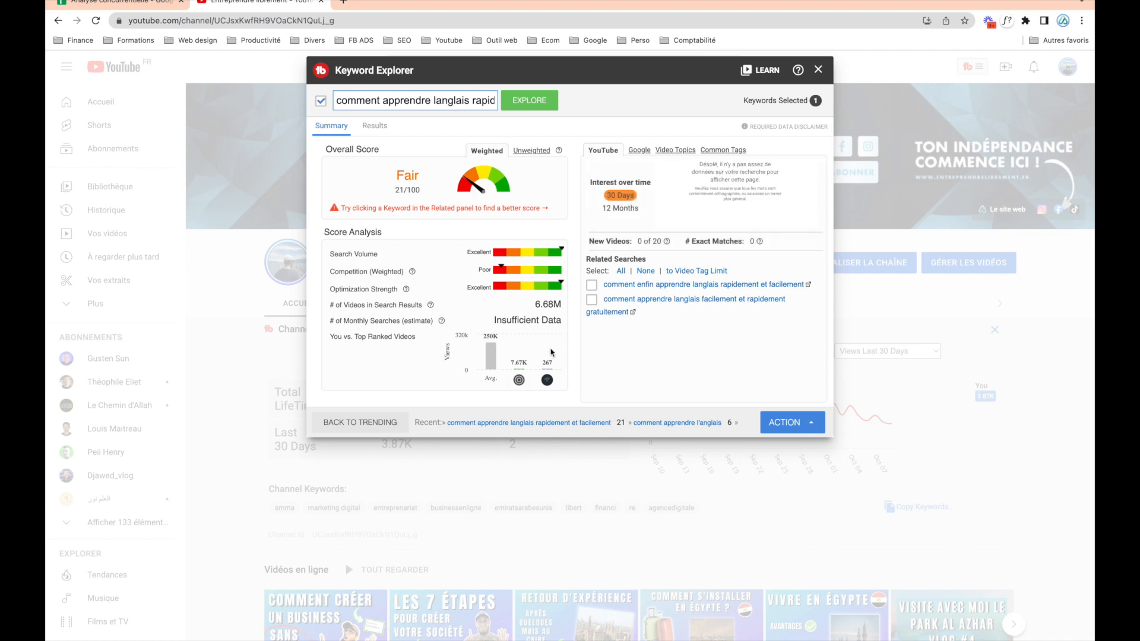
# - Replace the keyword and explore the suggestion "comment gagner de largent avec paypal"
pyautogui.tripleClick(419, 102)
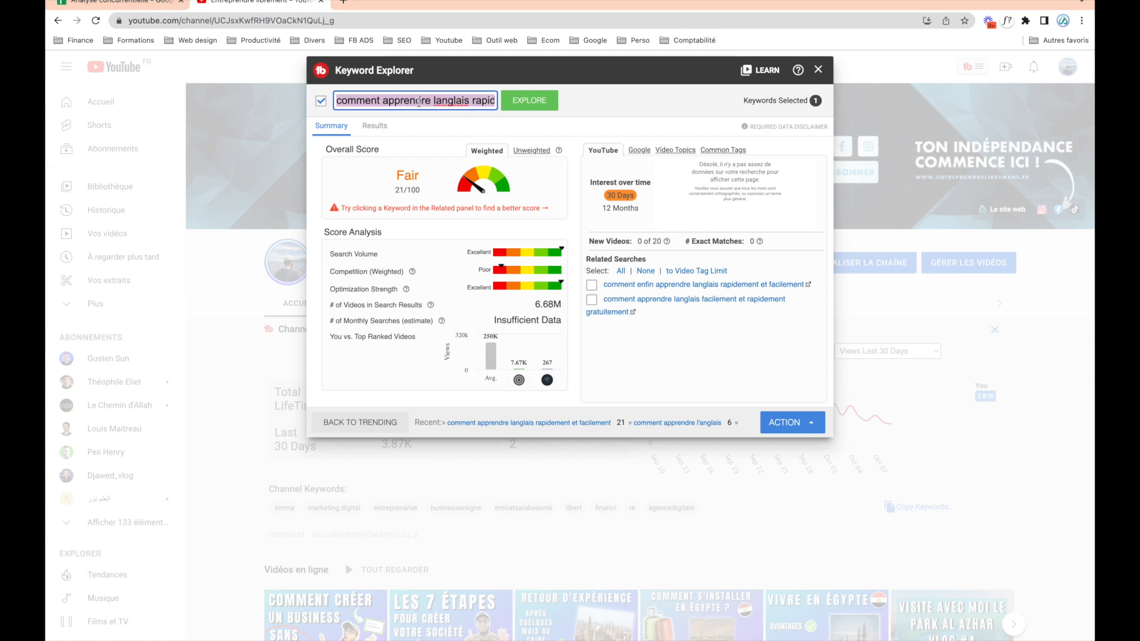
pyautogui.press('BackSpace')
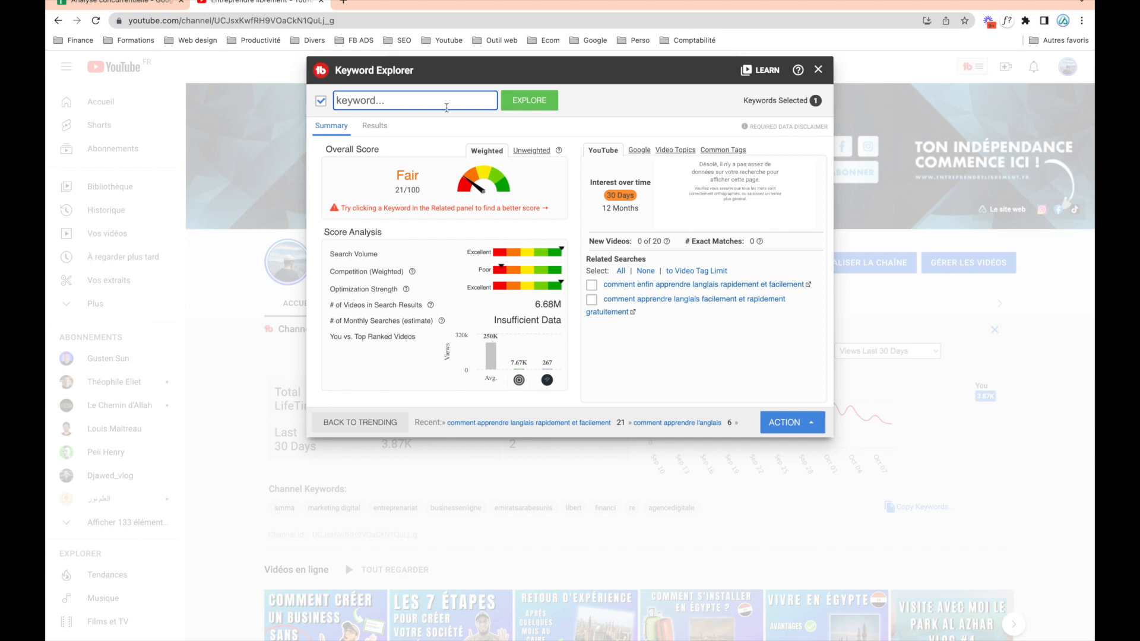
pyautogui.write('co')
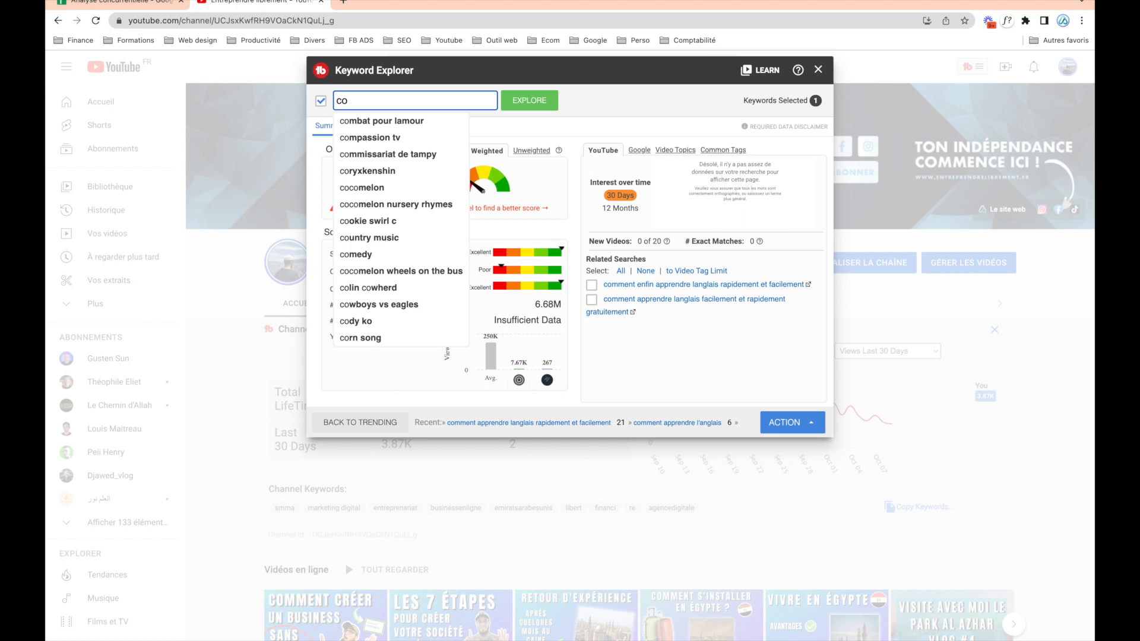
pyautogui.write('mment gagner de ')
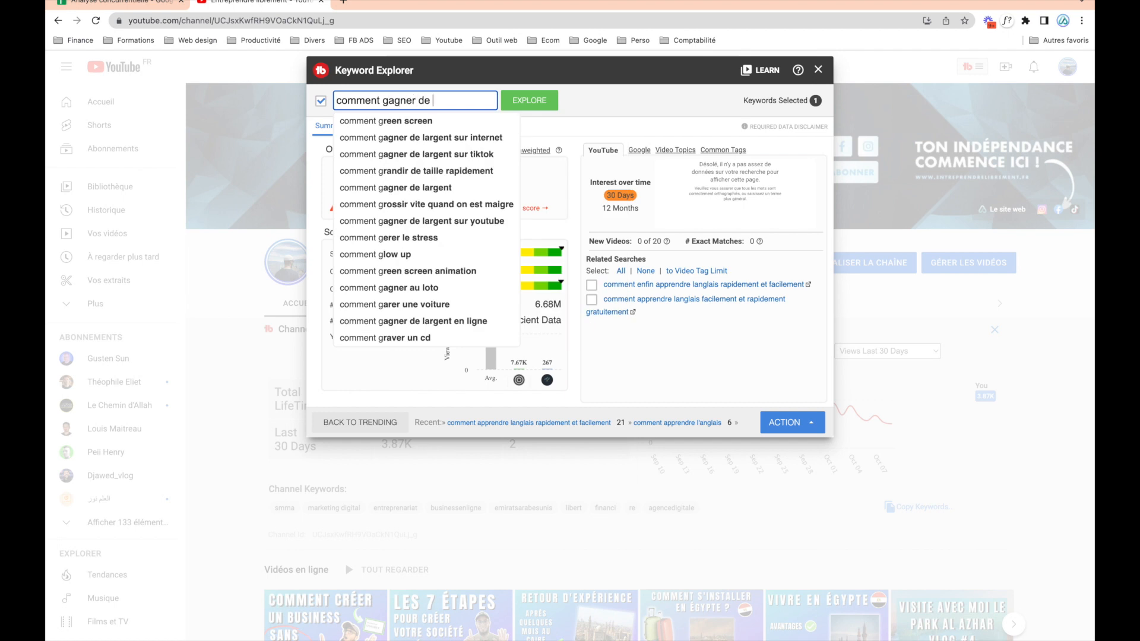
pyautogui.write("l'argent ")
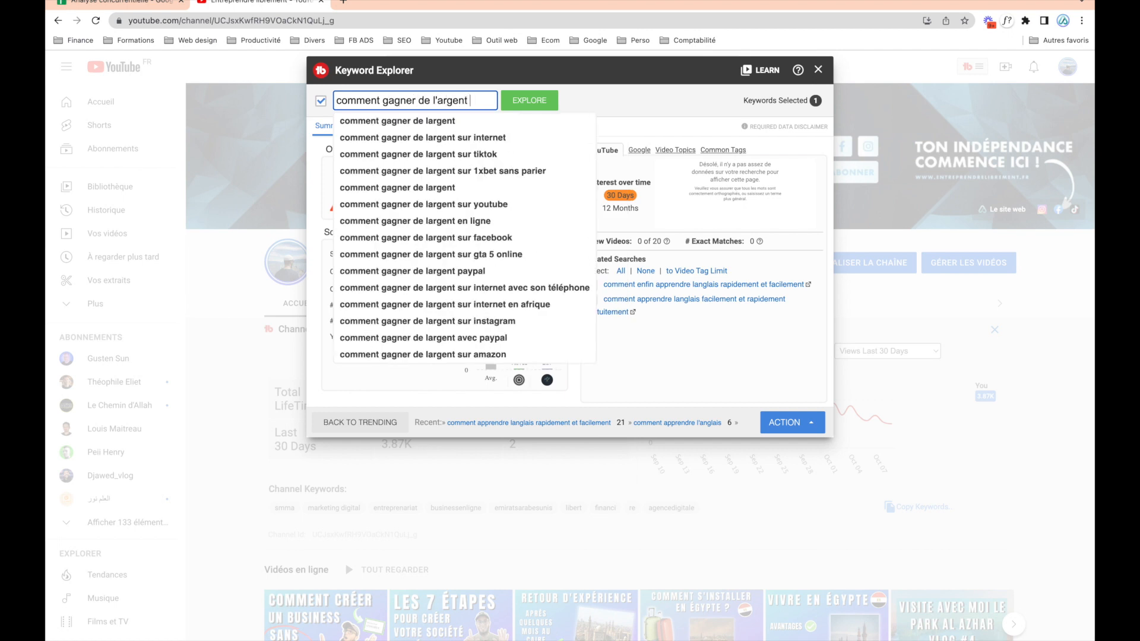
pyautogui.write('avec p')
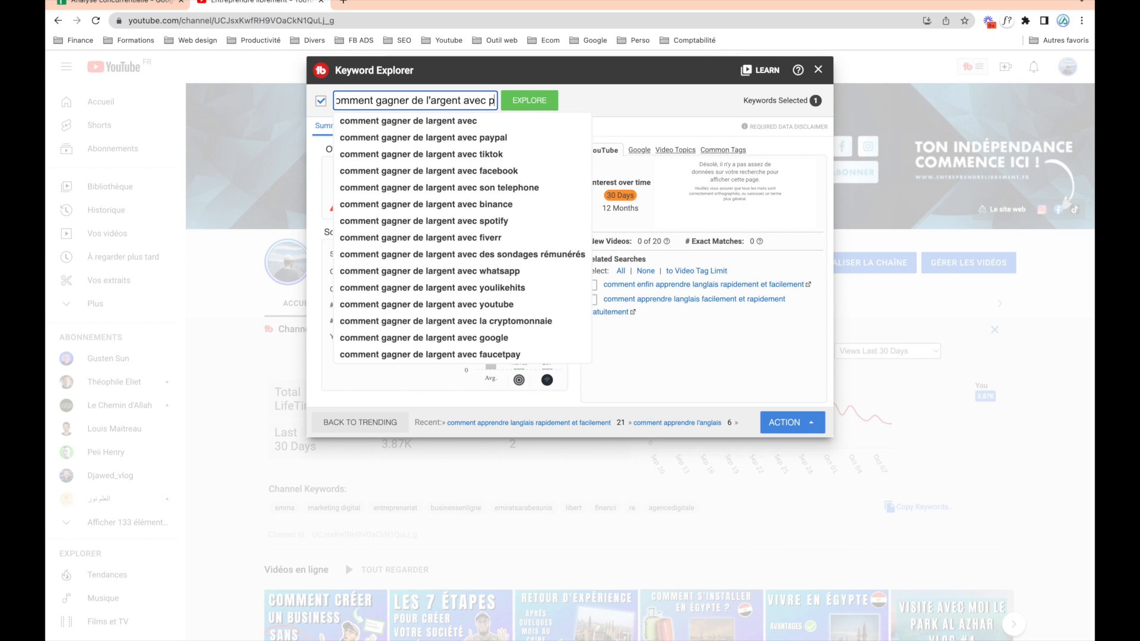
pyautogui.write('aypal')
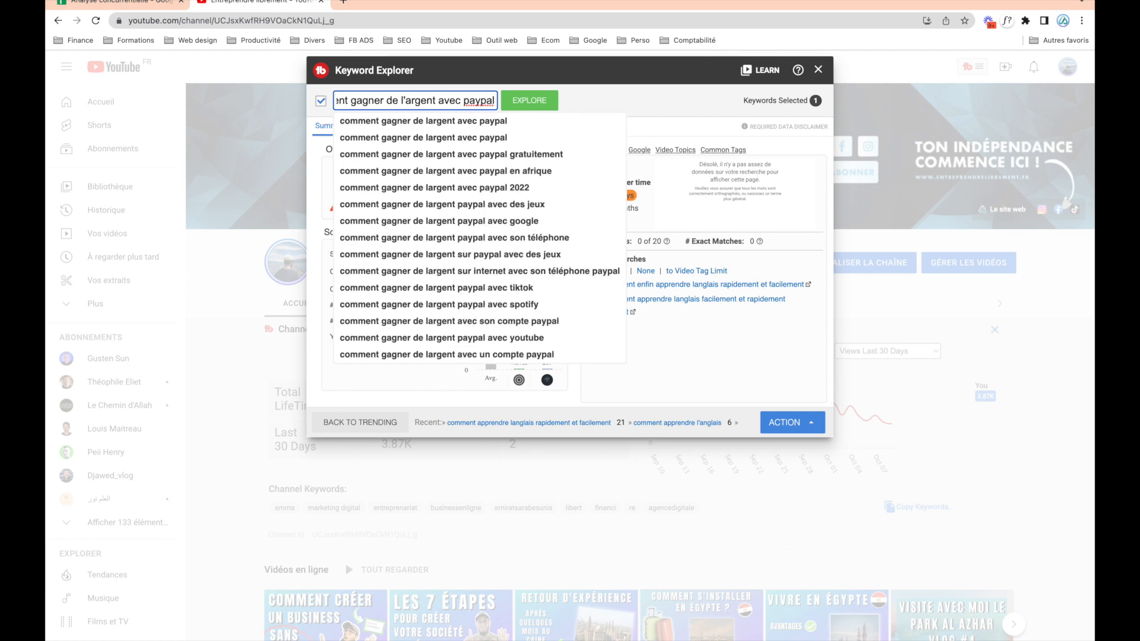
pyautogui.click(441, 121)
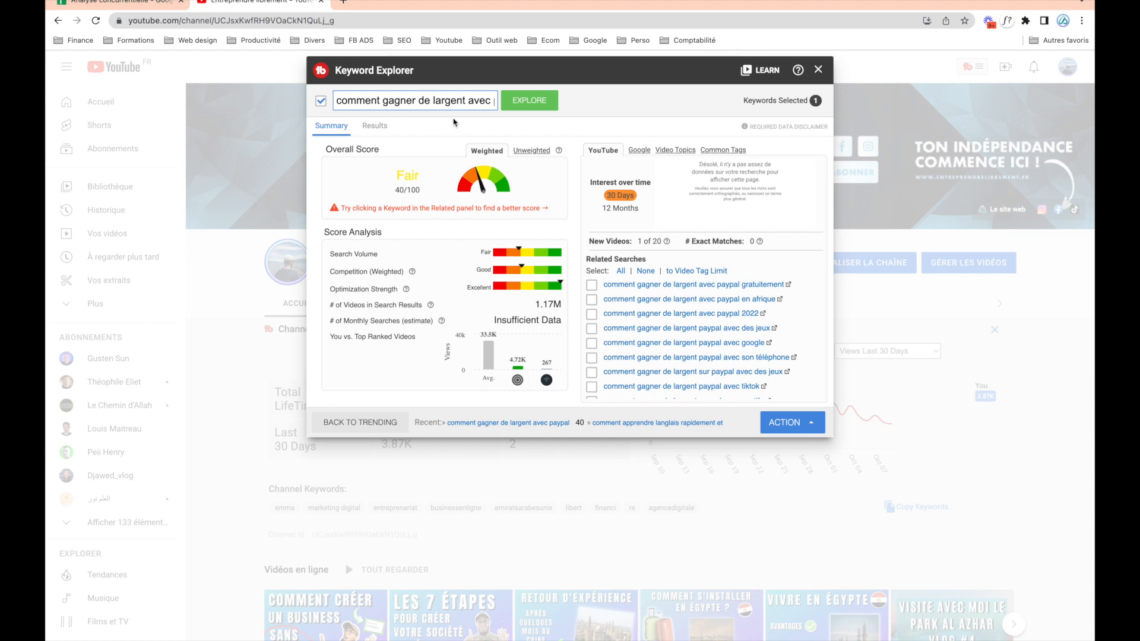
# - Add "rapidement" to the end of the PayPal keyword and explore it
pyautogui.click(430, 100)
pyautogui.moveTo(430, 100); pyautogui.dragTo(564, 99)
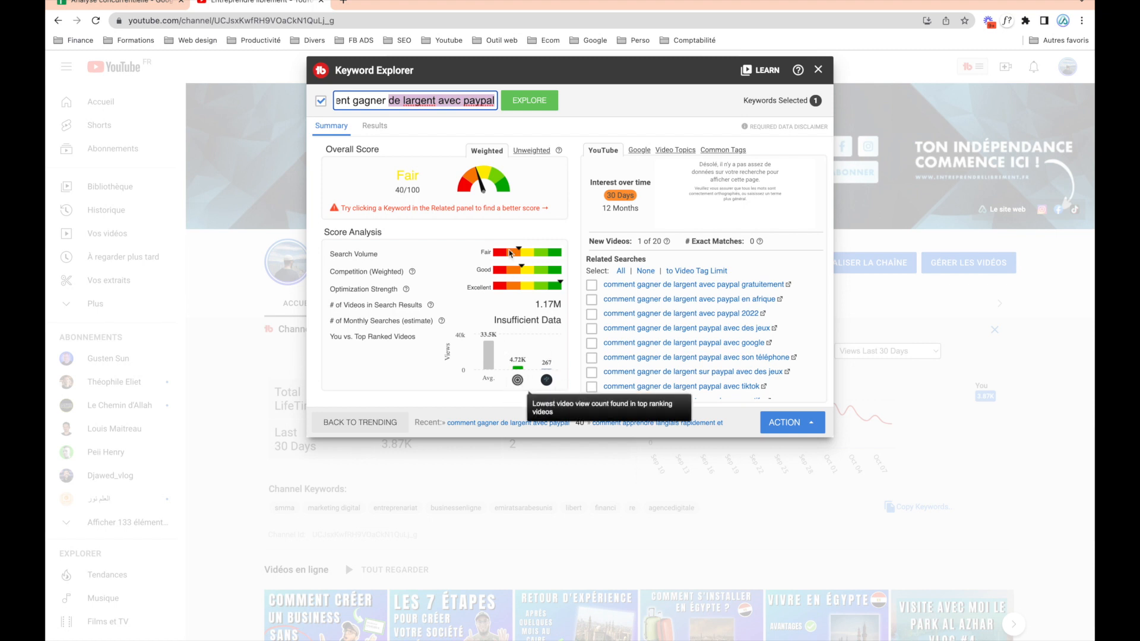
pyautogui.click(454, 100)
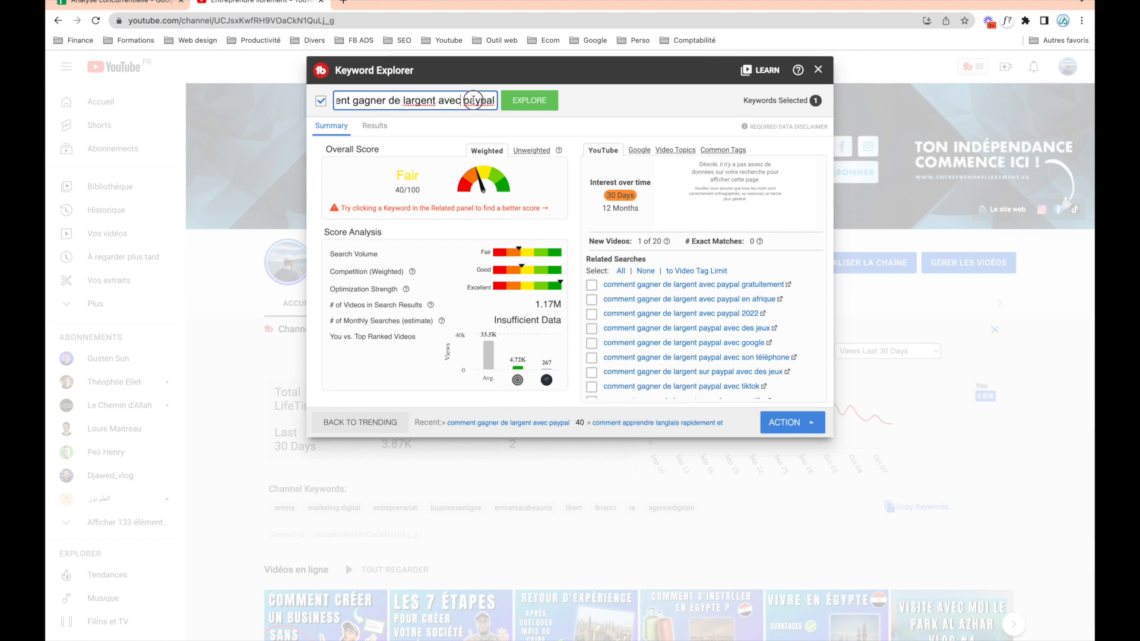
pyautogui.write('rap')
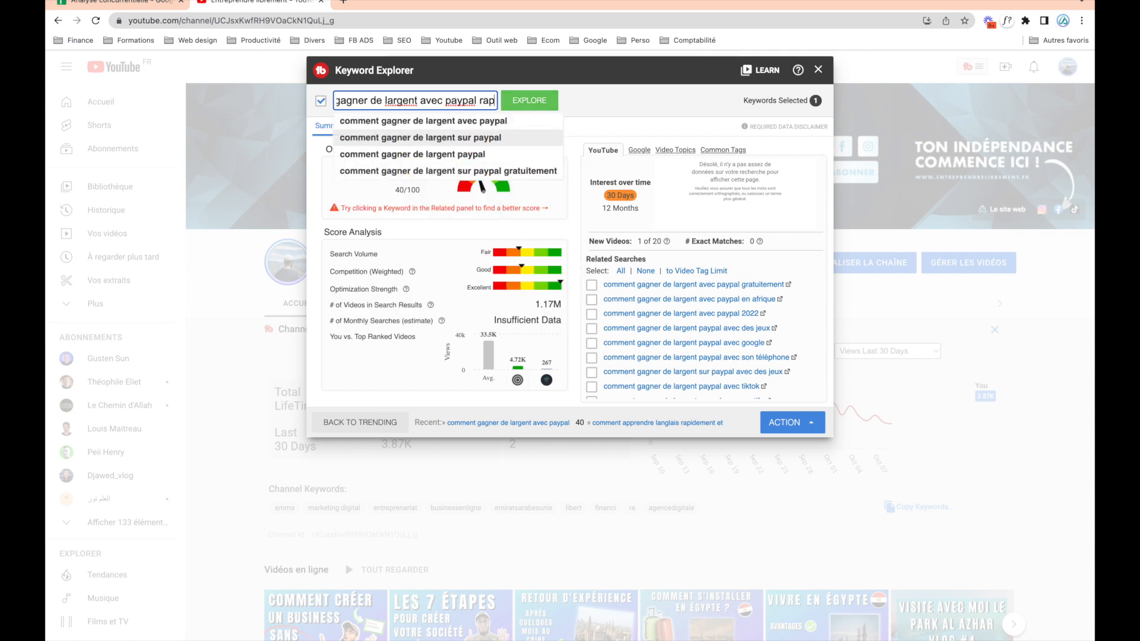
pyautogui.write('idement')
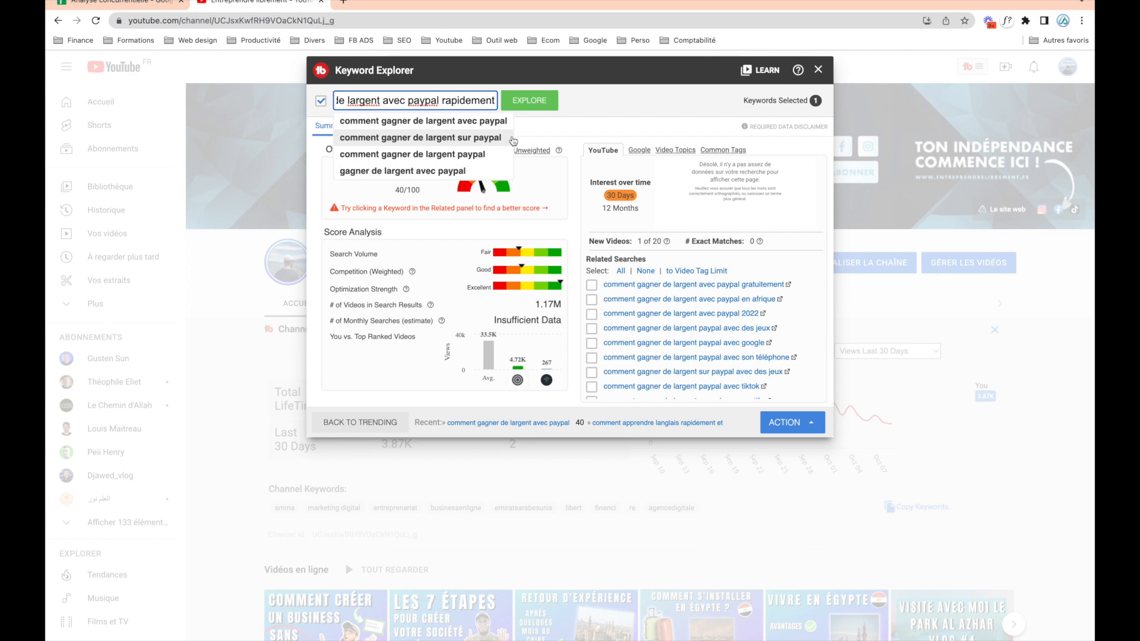
pyautogui.click(529, 102)
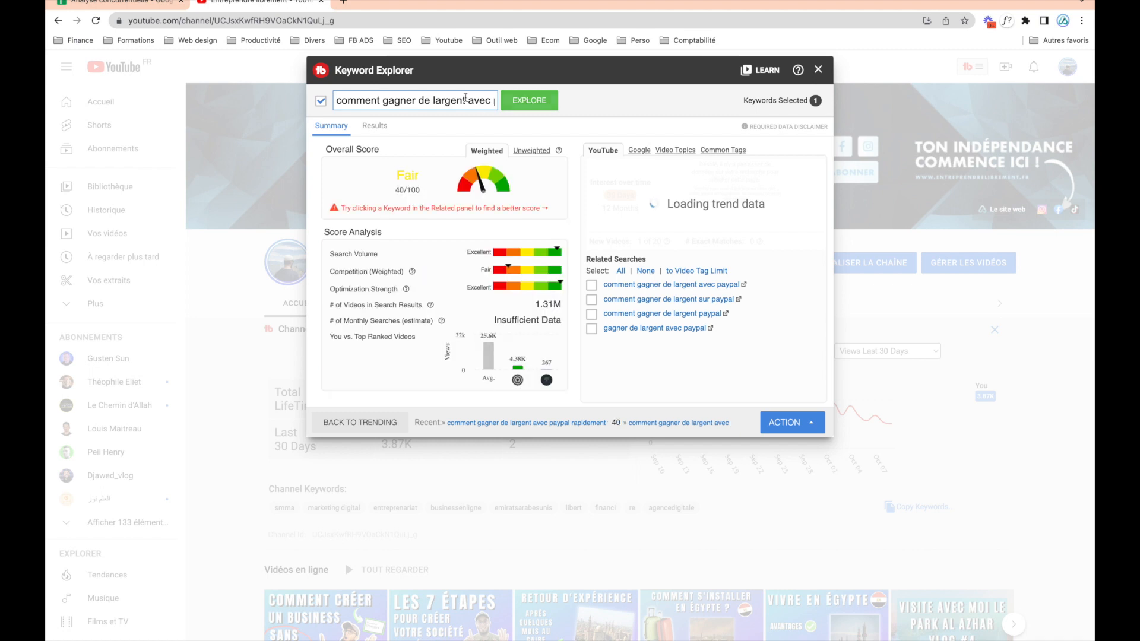
# - Replace the keyword and explore the suggestion "comment gagner de largent avec paypal gratuitement", examining its score and top-ranked video views
pyautogui.tripleClick(446, 101)
pyautogui.click(369, 100)
pyautogui.click(369, 99)
pyautogui.moveTo(368, 100); pyautogui.dragTo(603, 116)
pyautogui.click(472, 101)
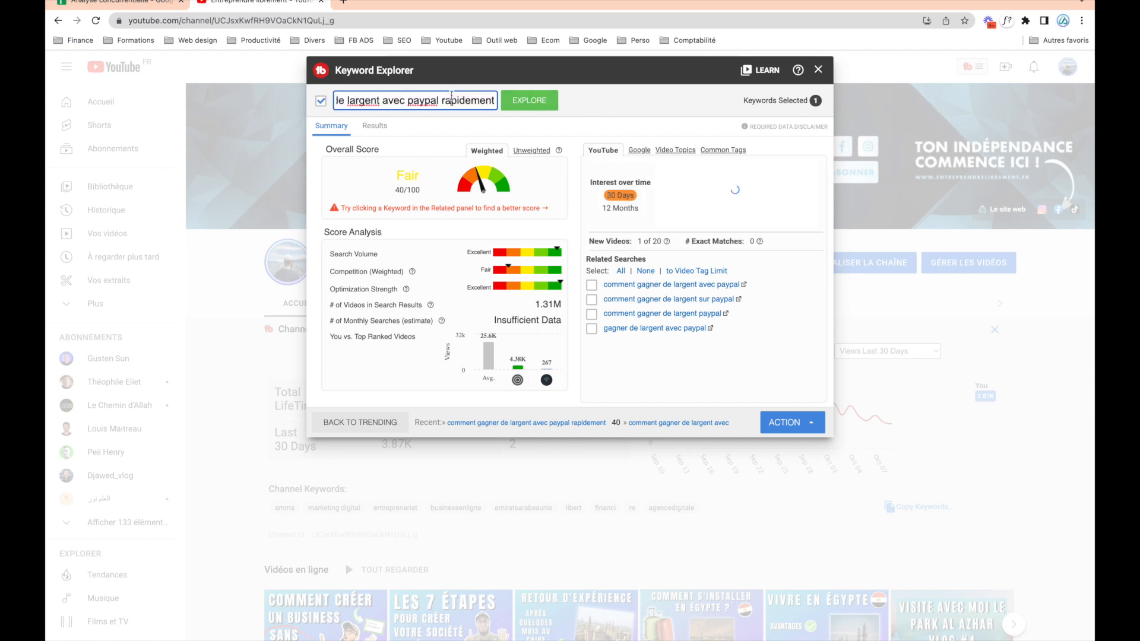
pyautogui.tripleClick(489, 102)
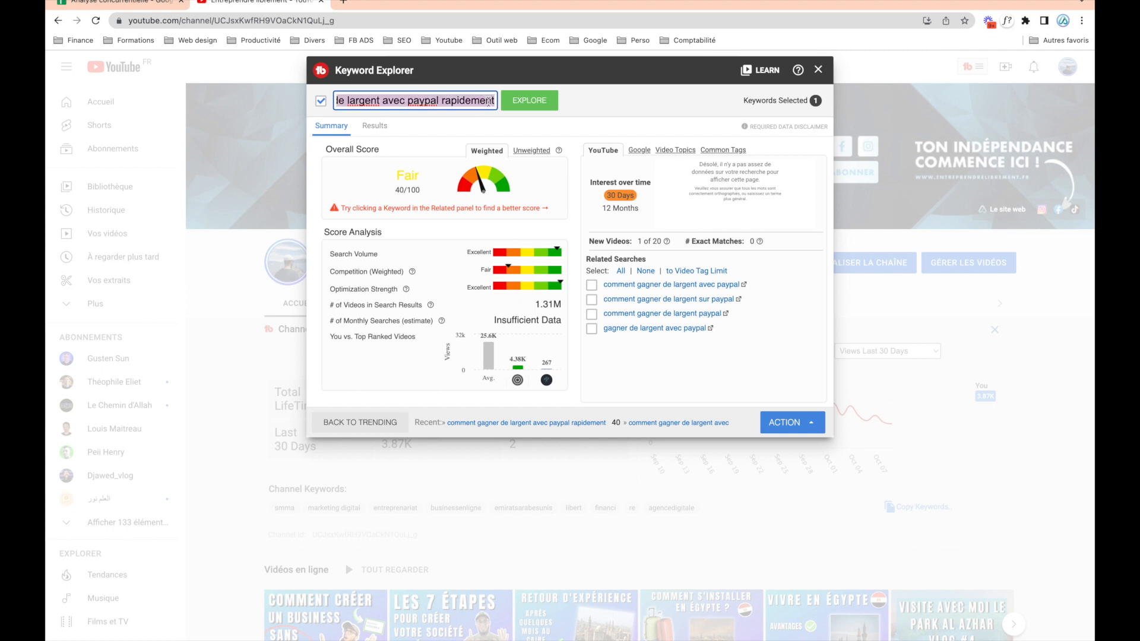
pyautogui.press('BackSpace')
pyautogui.write('commen')
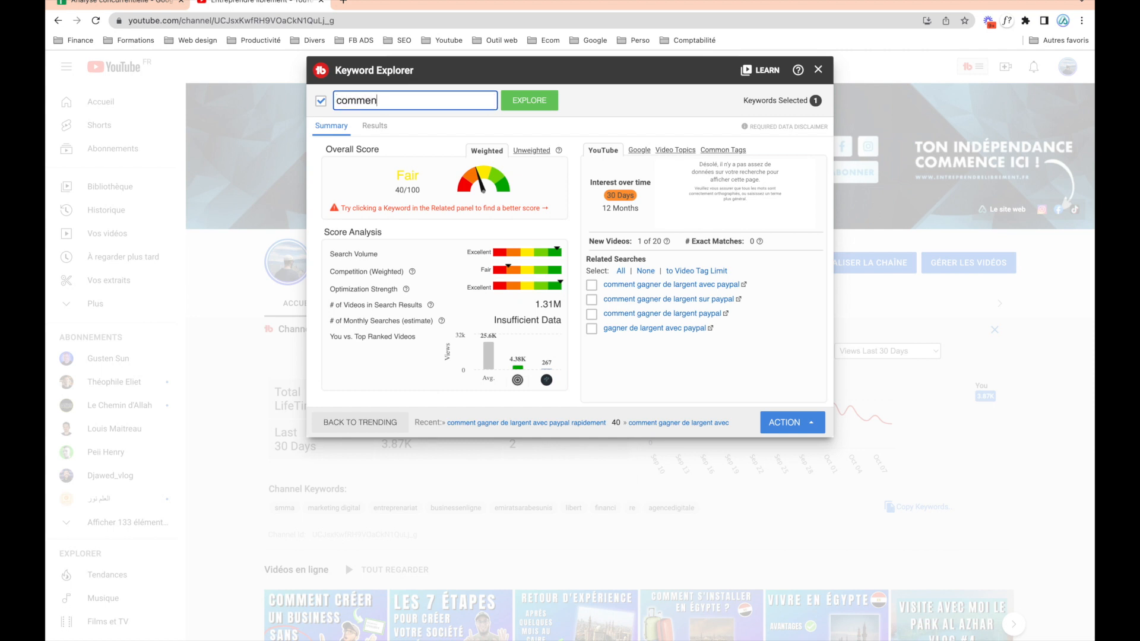
pyautogui.write('t gagner d')
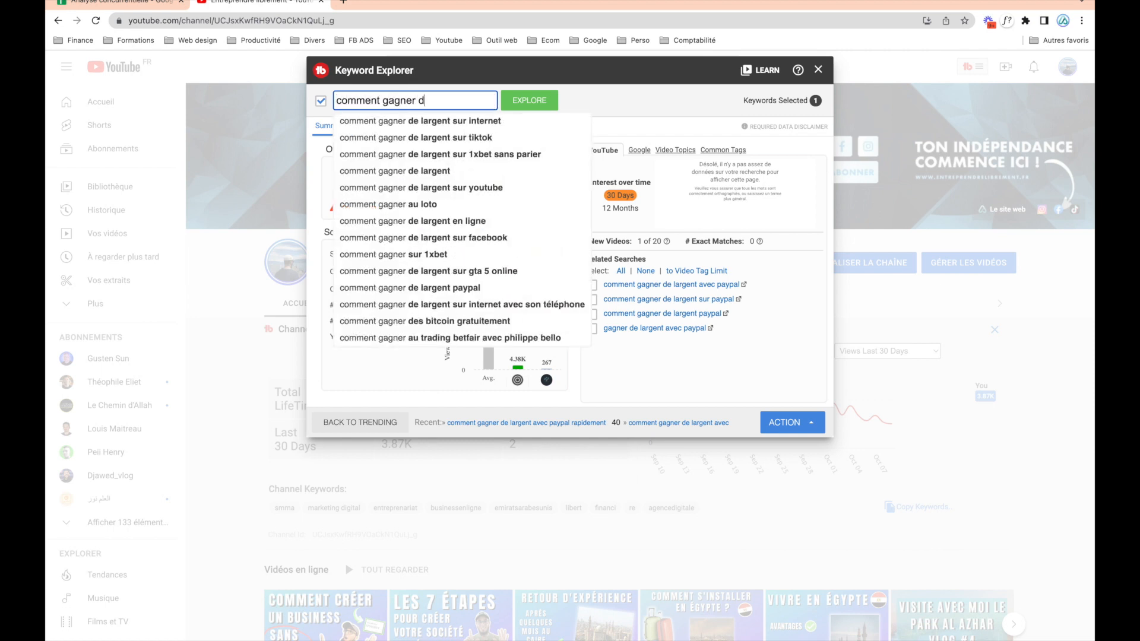
pyautogui.write("e l'argent")
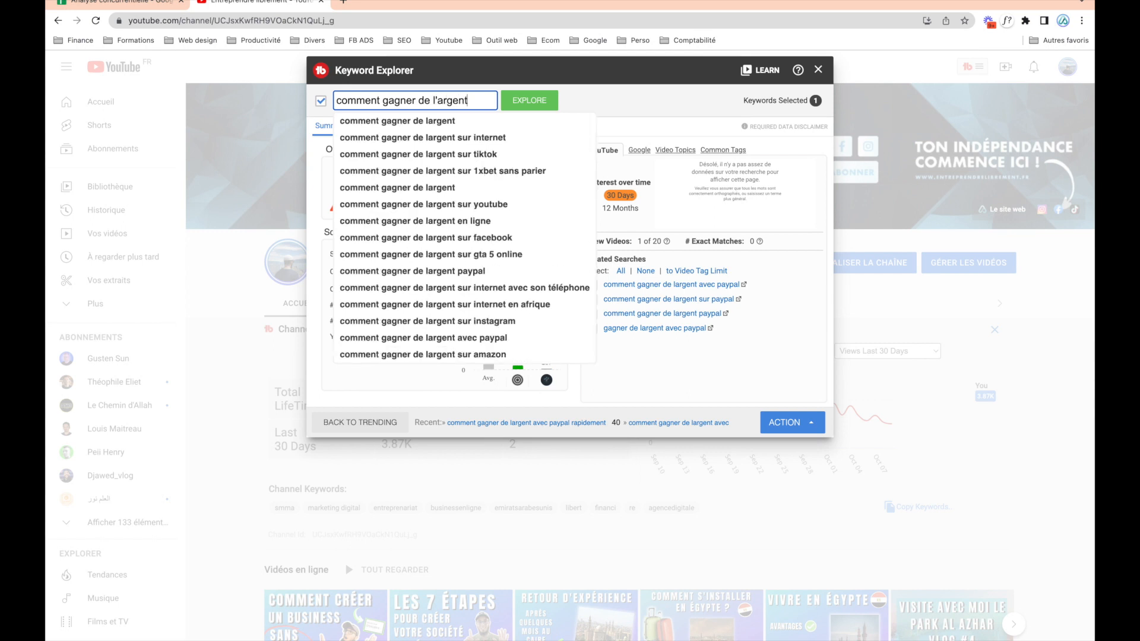
pyautogui.write(' avec paypal')
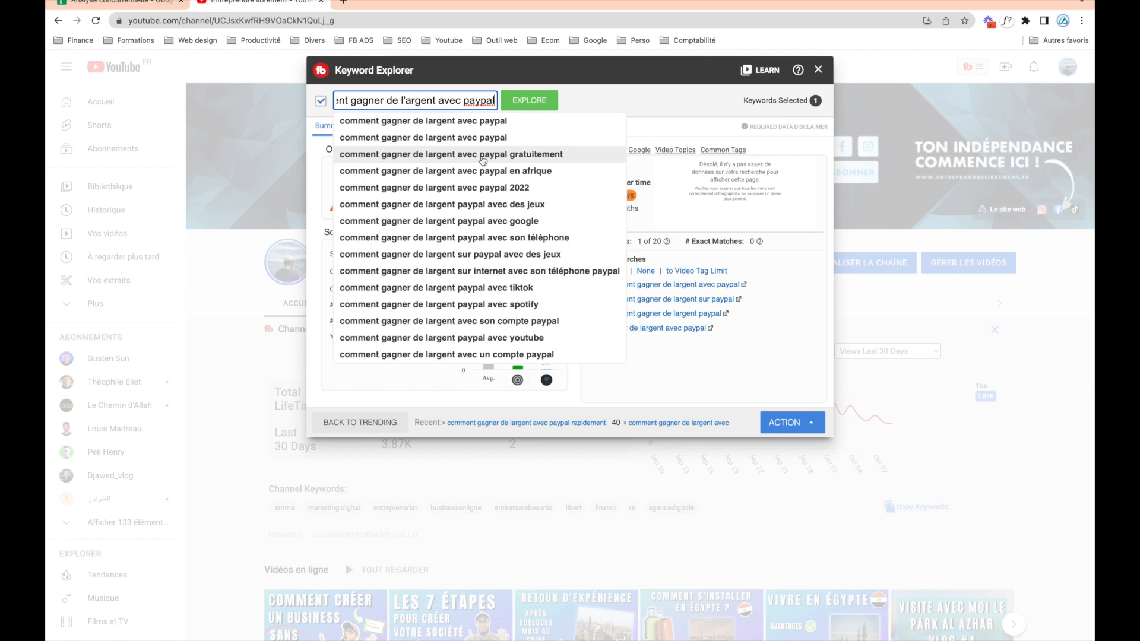
pyautogui.click(483, 160)
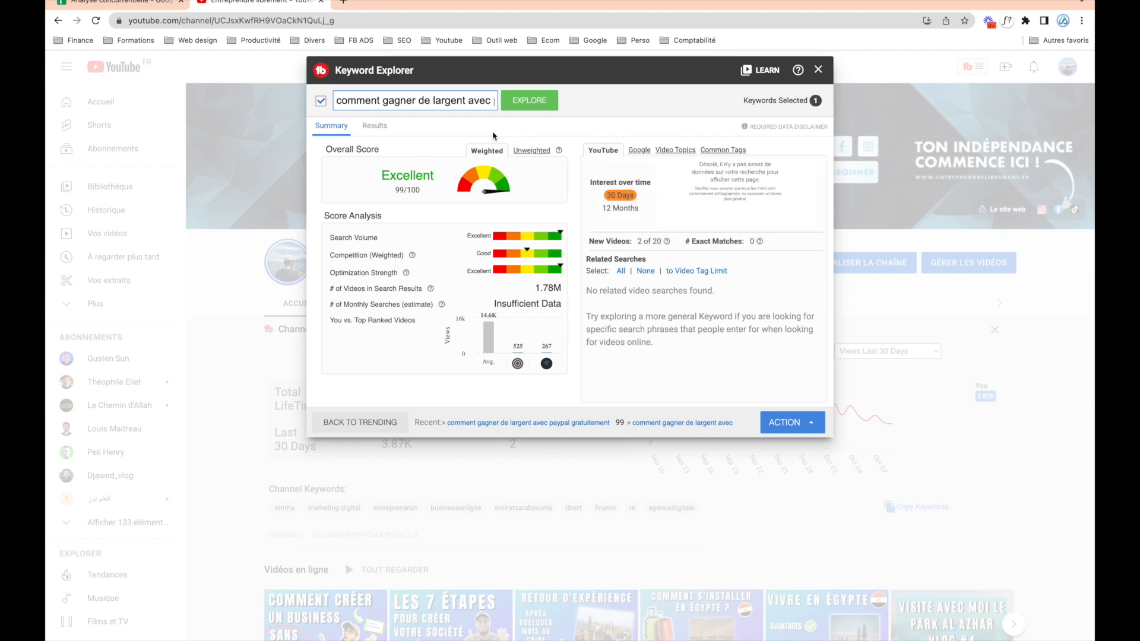
pyautogui.click(526, 107)
pyautogui.moveTo(551, 370)
# - Copy the explored keyword, switch to the "Analyse concurrentielle" Google Sheet and clear the contents of cells A22:E26 in the second table
pyautogui.tripleClick(439, 105)
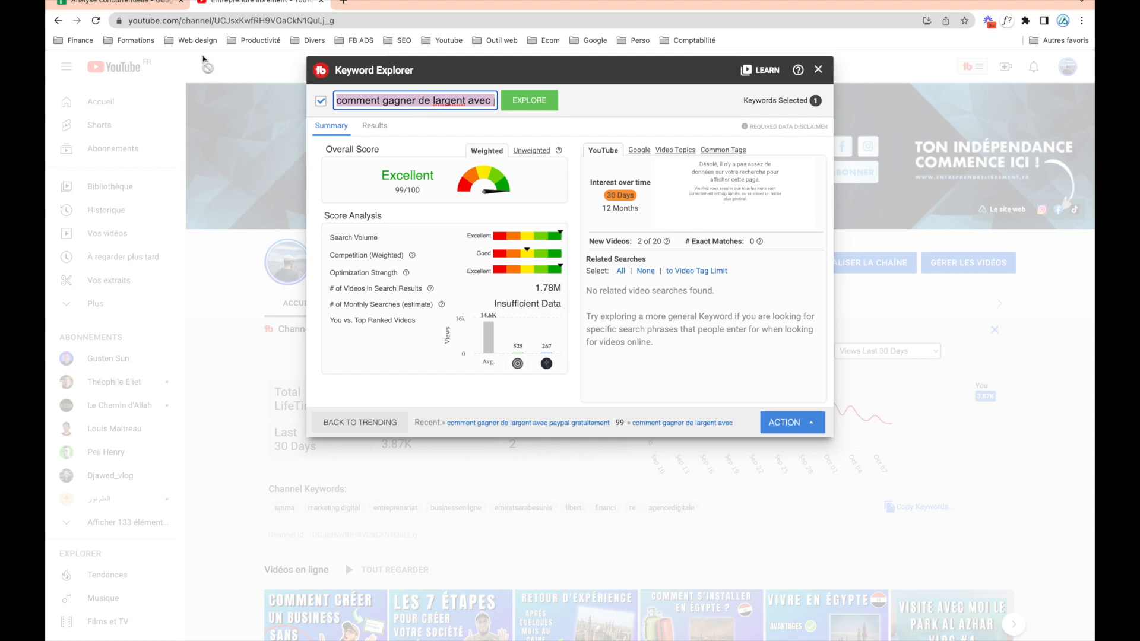
pyautogui.click(136, 9)
pyautogui.scroll(-2, 301, 457)
pyautogui.scroll(-3, 301, 458)
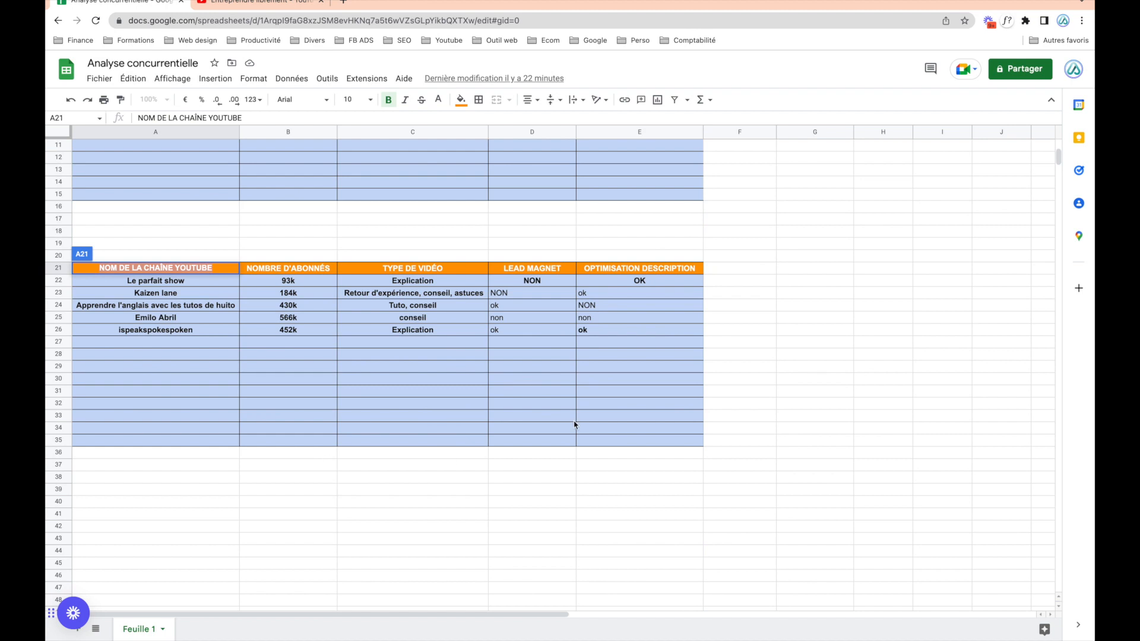
pyautogui.click(628, 389)
pyautogui.scroll(3, 617, 354)
pyautogui.moveTo(656, 499); pyautogui.dragTo(206, 453)
pyautogui.press('Delete')
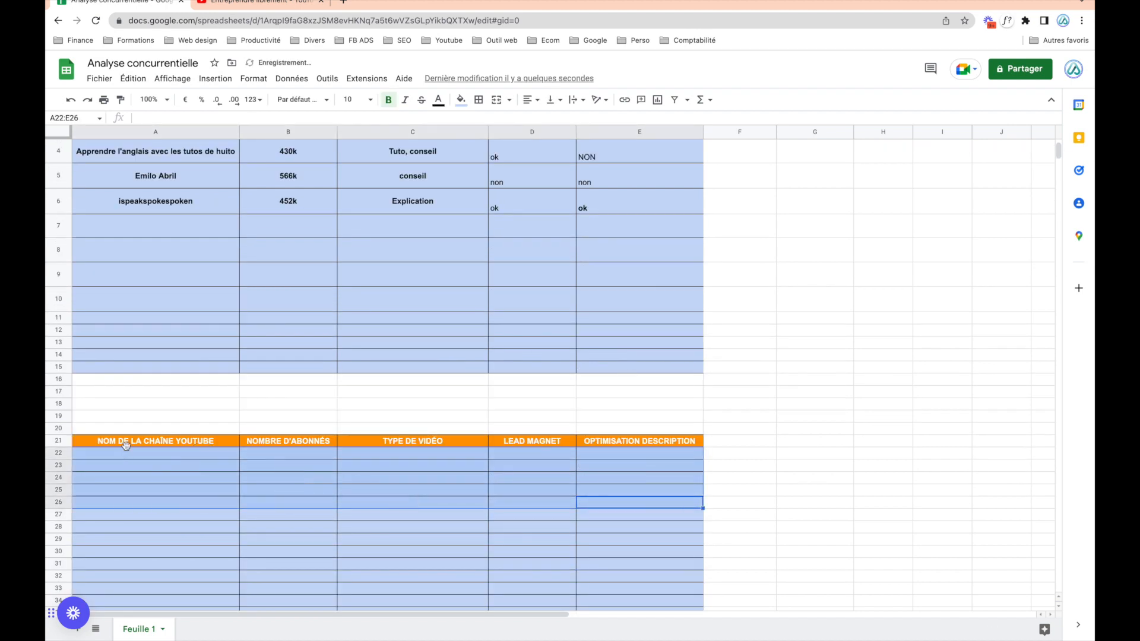
# - Paste "comment gagner de largent avec paypal gratuitement" into cell A22 and widen column A to fit the text
pyautogui.click(148, 457)
pyautogui.write('comment gagner de largent avec paypal gratuitement')
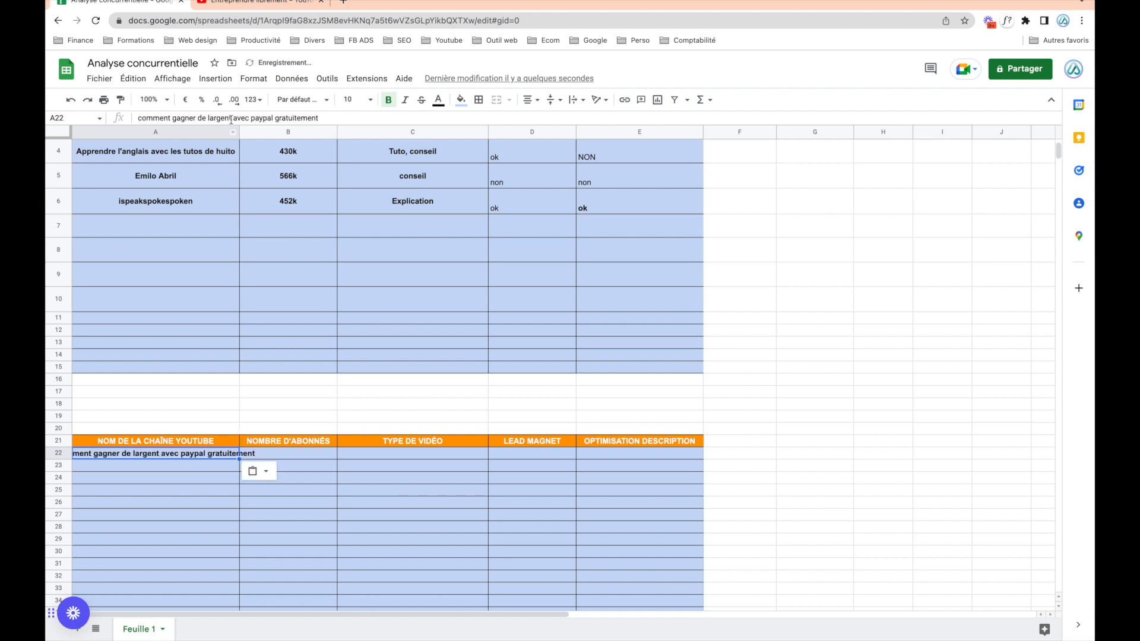
pyautogui.moveTo(239, 132); pyautogui.dragTo(267, 132)
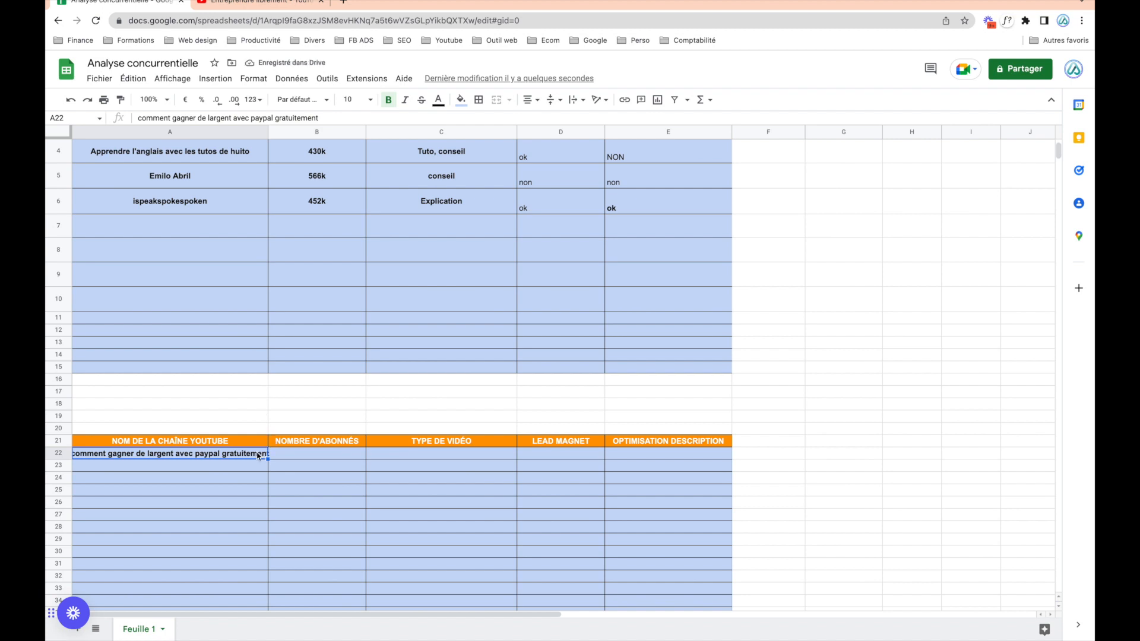
pyautogui.moveTo(268, 132); pyautogui.dragTo(288, 132)
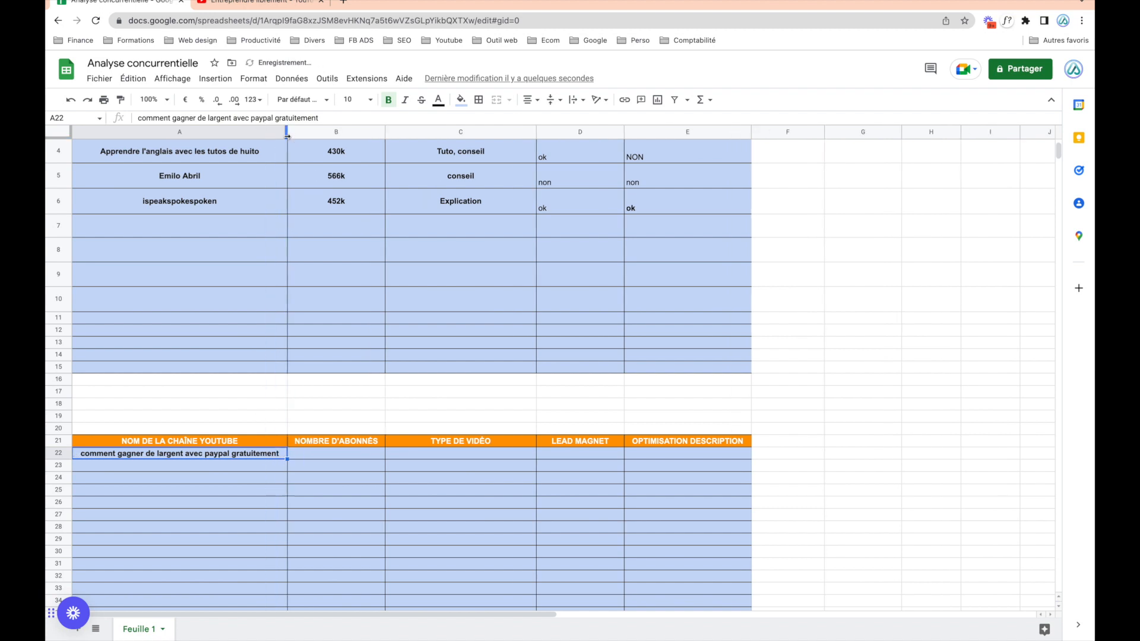
# - Replace the header in cell A21 with "MOT CLÉS"
pyautogui.click(202, 444)
pyautogui.write('MOT CLÉ')
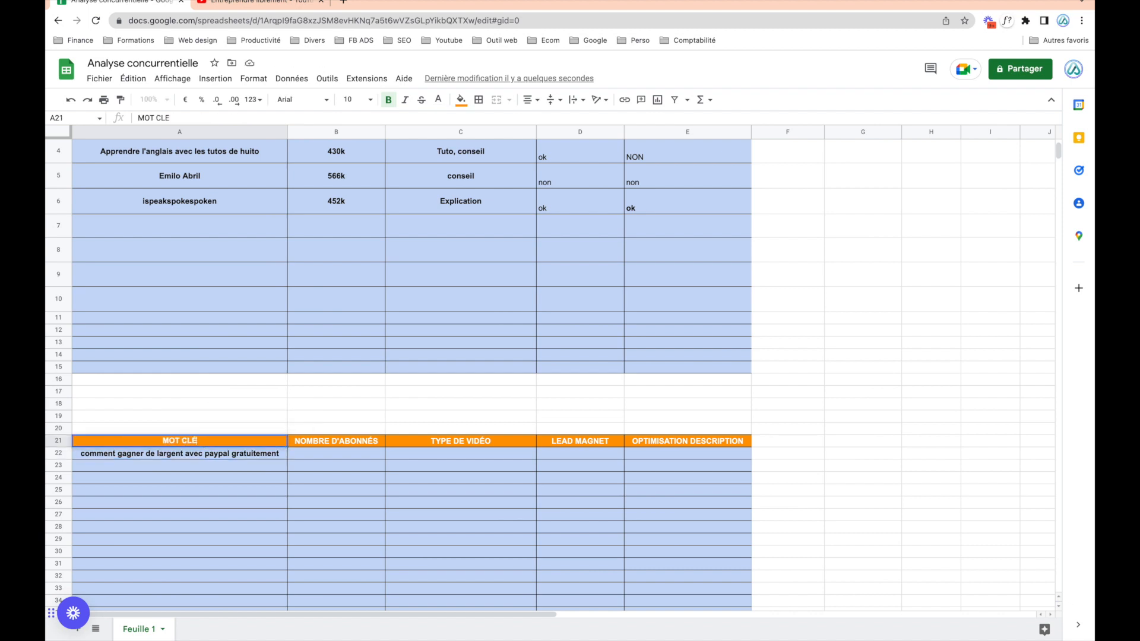
pyautogui.write('S')
# - Clear the headers and contents of columns B to E in the keyword table, range B21:E36
pyautogui.click(318, 440)
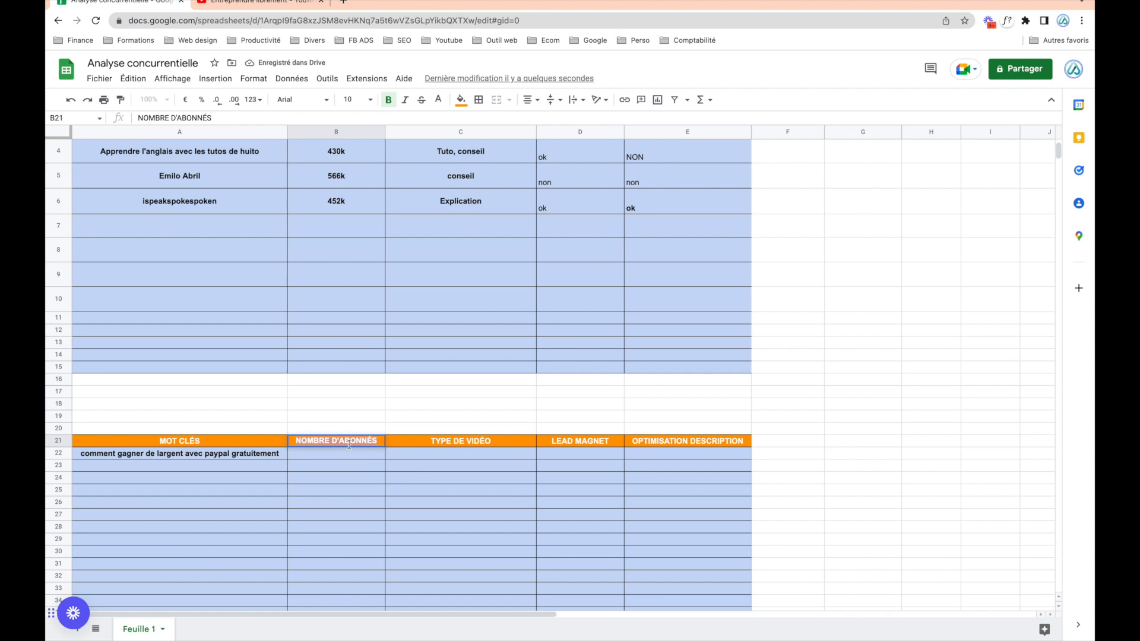
pyautogui.click(405, 419)
pyautogui.scroll(-3, 449, 469)
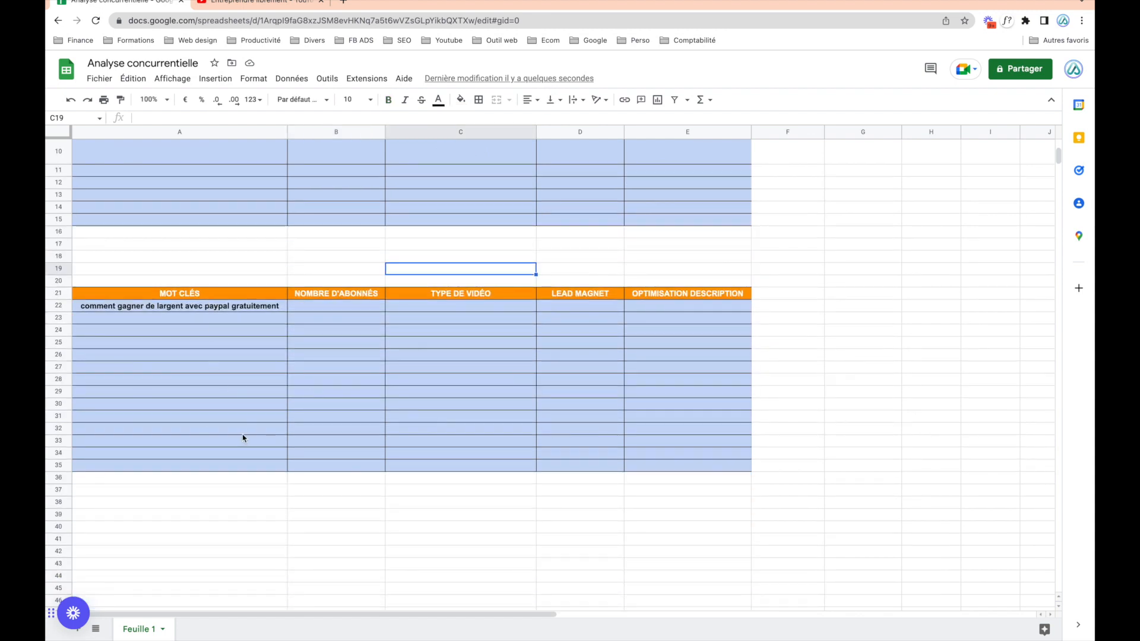
pyautogui.moveTo(742, 477); pyautogui.dragTo(337, 301)
pyautogui.press('Delete')
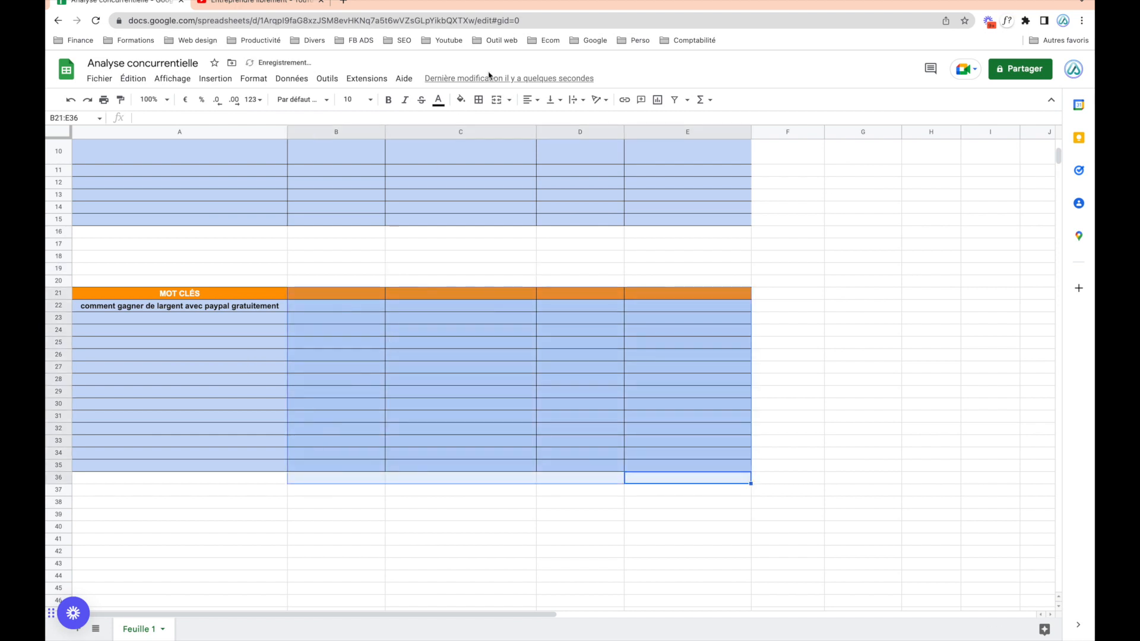
# - Set the text and fill colours of the cleared range B21:E36 to white and remove its borders
pyautogui.click(438, 101)
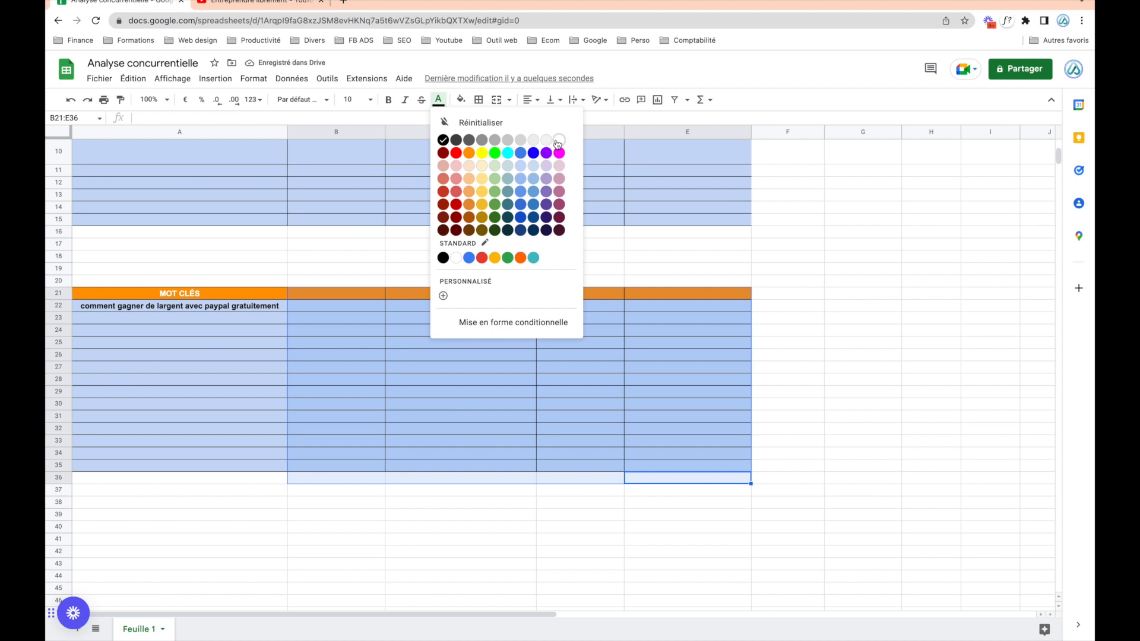
pyautogui.click(556, 145)
pyautogui.click(460, 99)
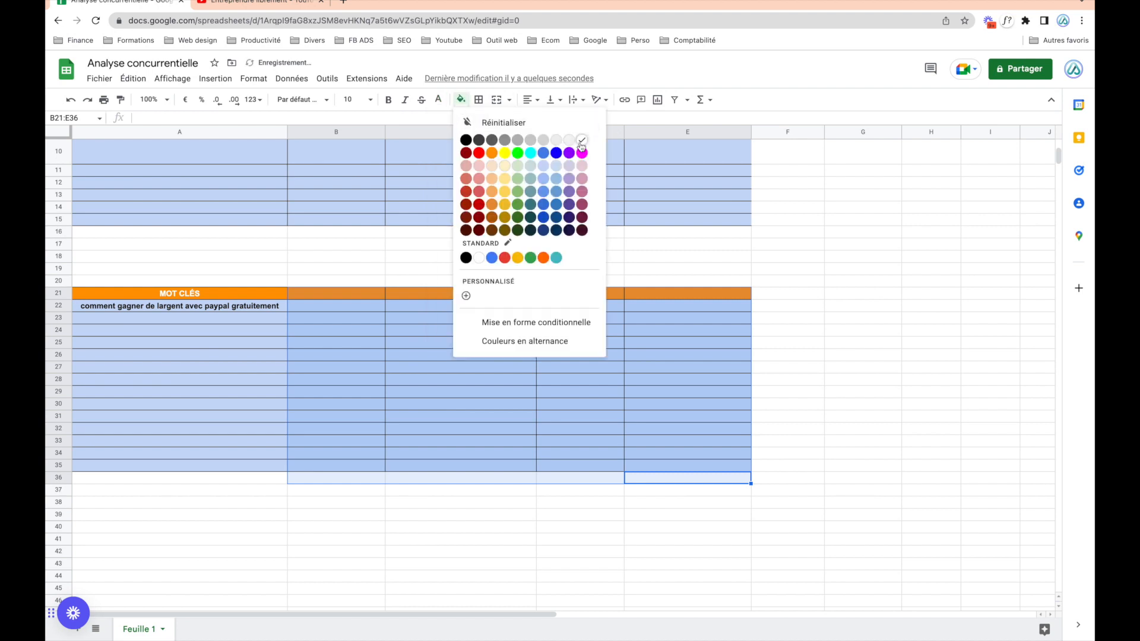
pyautogui.click(581, 146)
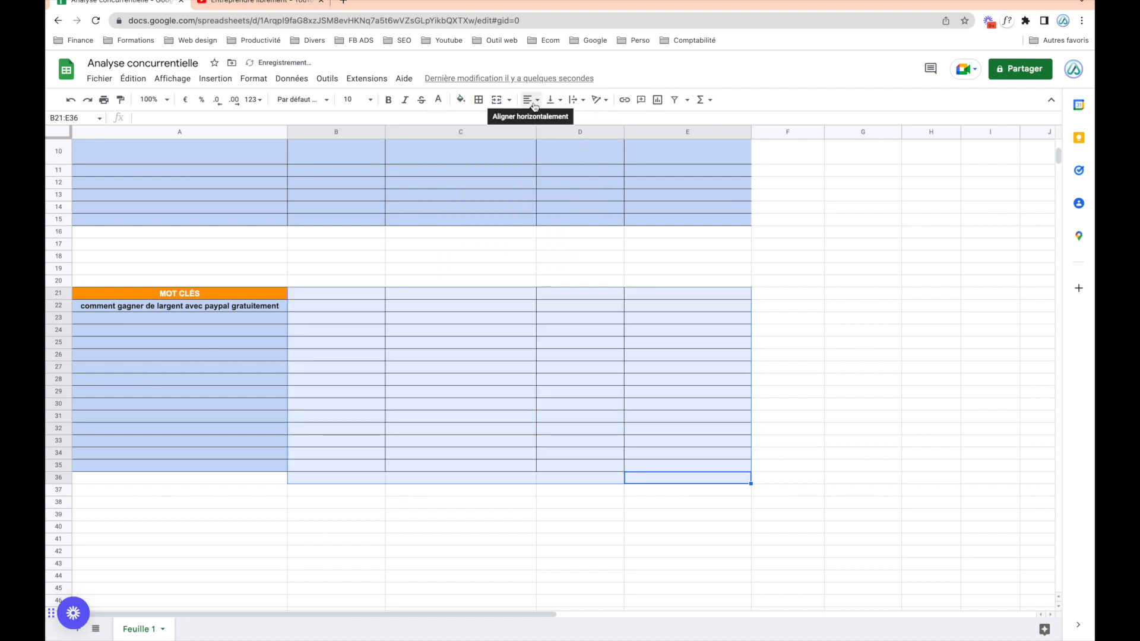
pyautogui.click(478, 99)
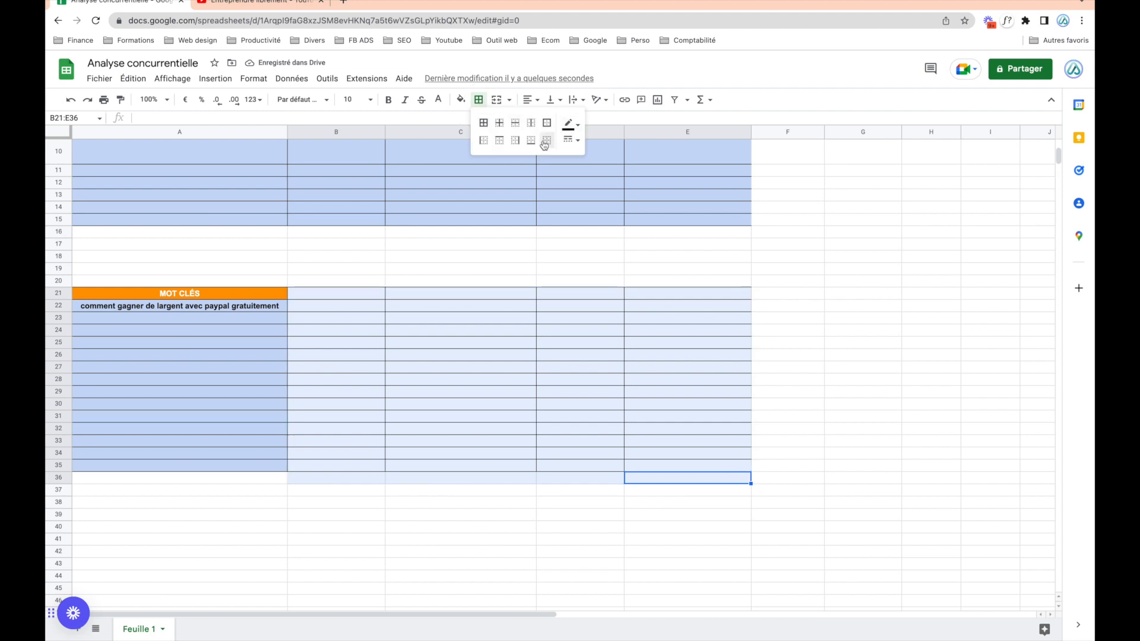
pyautogui.click(548, 141)
pyautogui.click(454, 308)
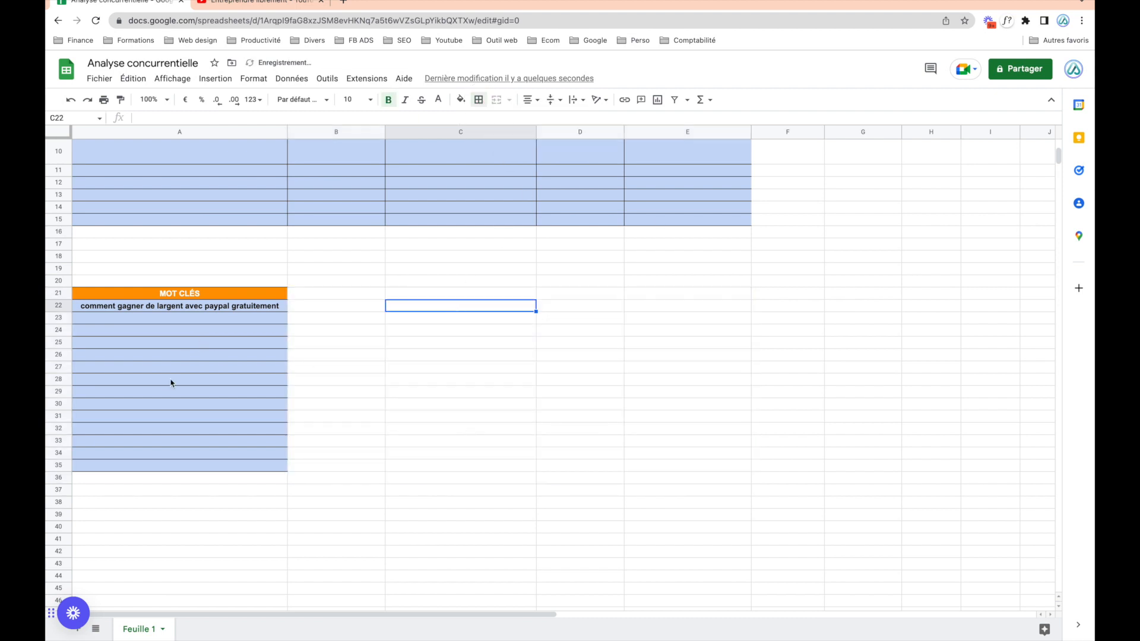
# - Switch to TubeBuddy's Keyword Explorer on YouTube and explore the keyword "comment gagner de l'argent avec system.io"
pyautogui.click(262, 2)
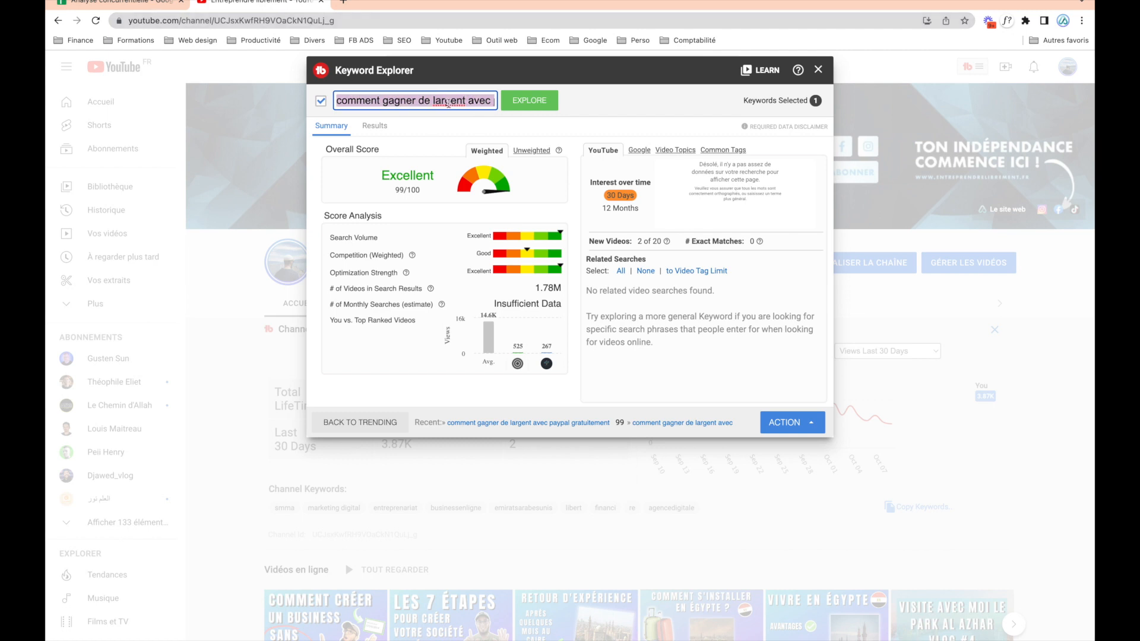
pyautogui.click(145, 7)
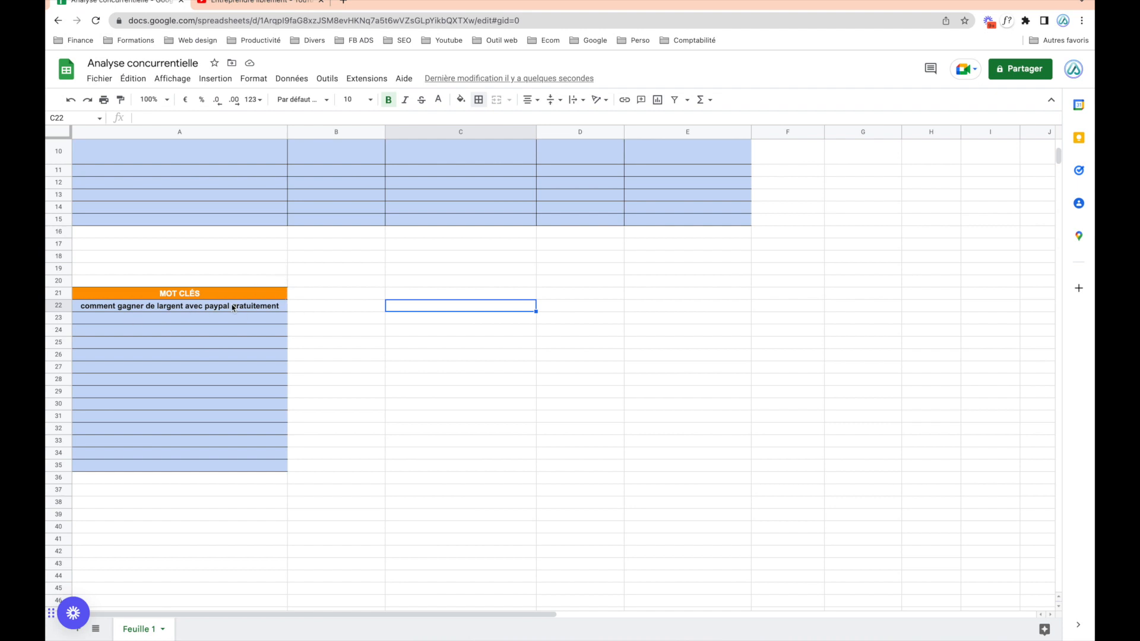
pyautogui.click(240, 4)
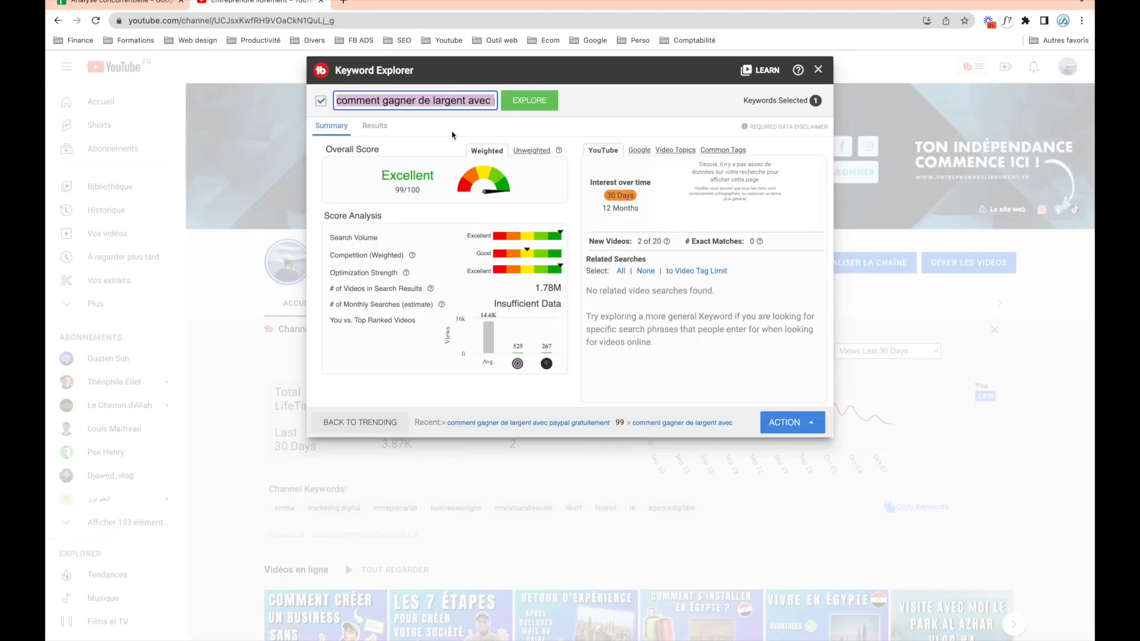
pyautogui.tripleClick(453, 101)
pyautogui.write('comment gagn')
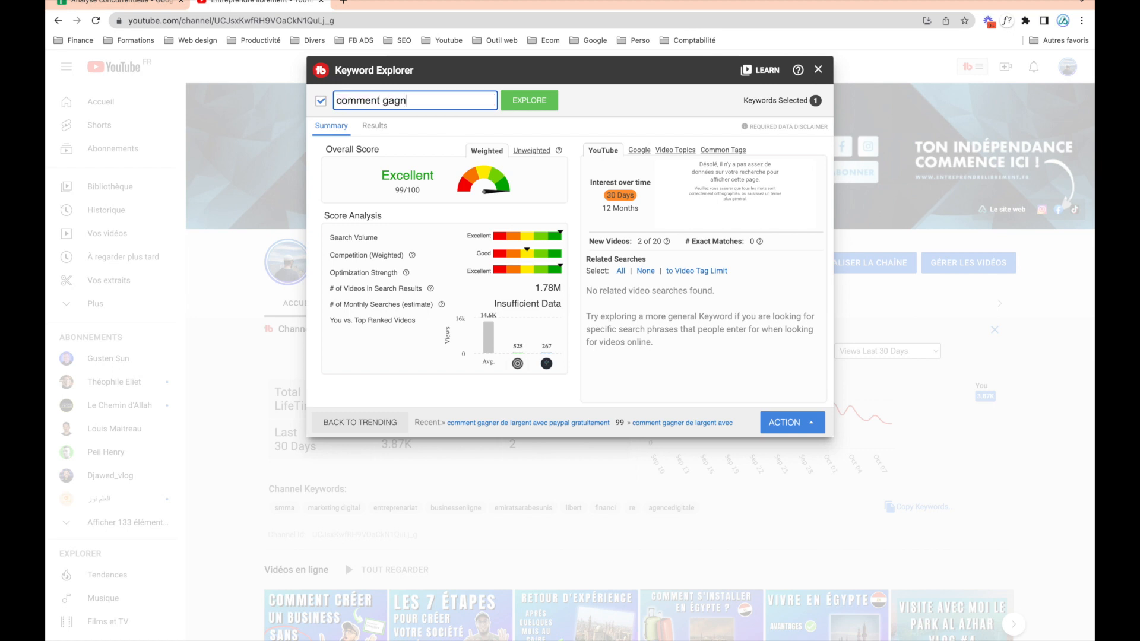
pyautogui.write("er de l'argent avec system.io")
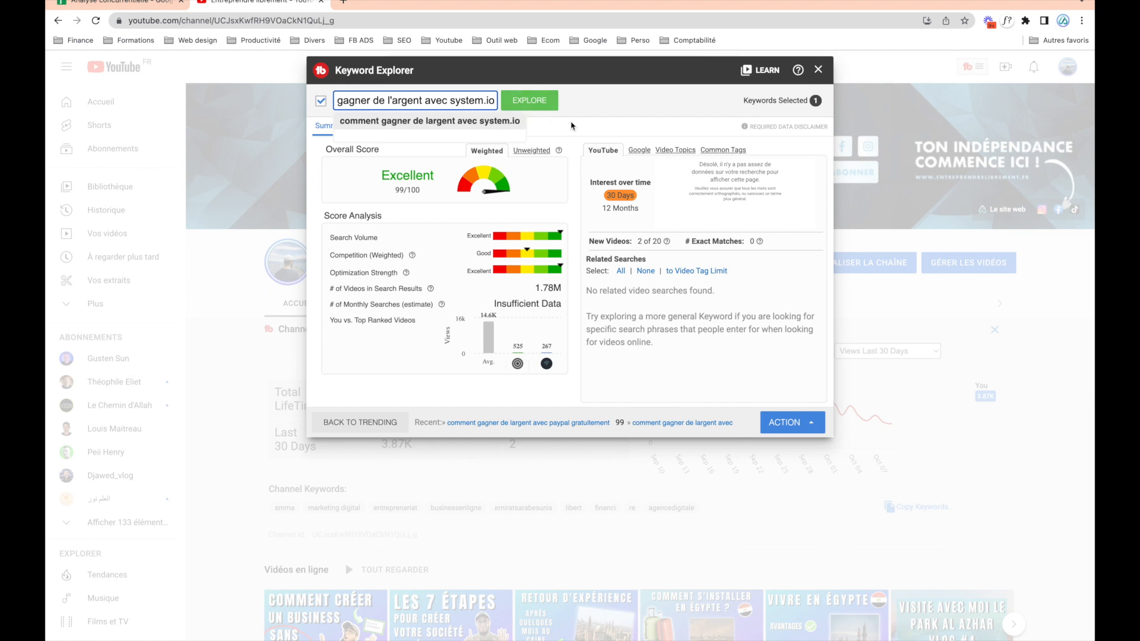
pyautogui.click(533, 111)
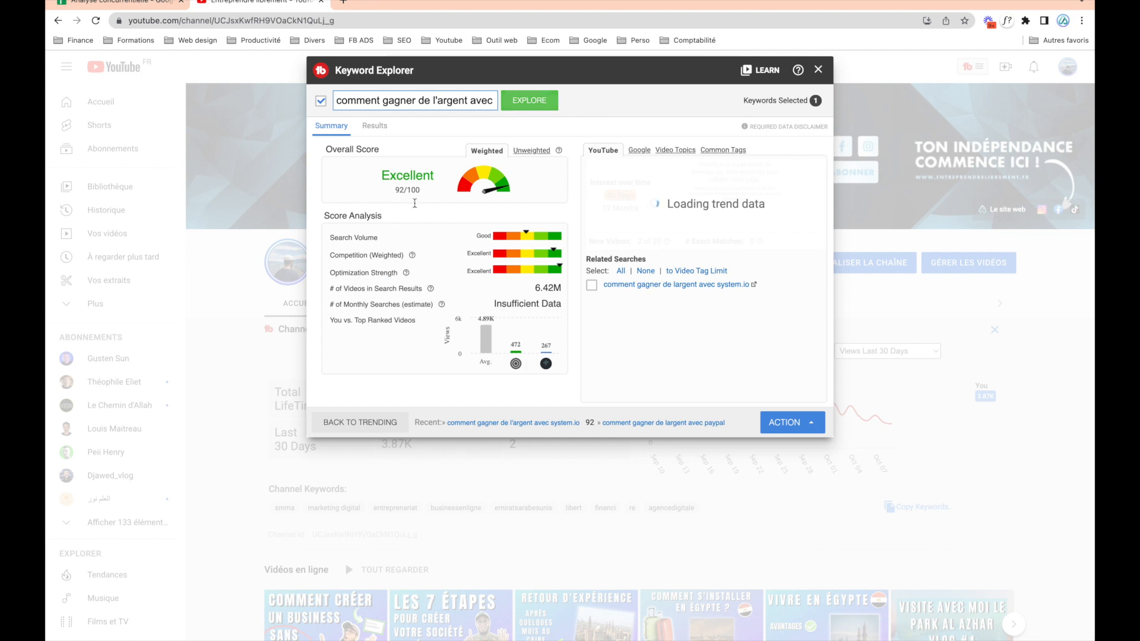
# - Copy the explored keyword "comment gagner de l'argent avec system.io" and paste it into cell A23 of the "Analyse concurrentielle" Google Sheet
pyautogui.tripleClick(435, 100)
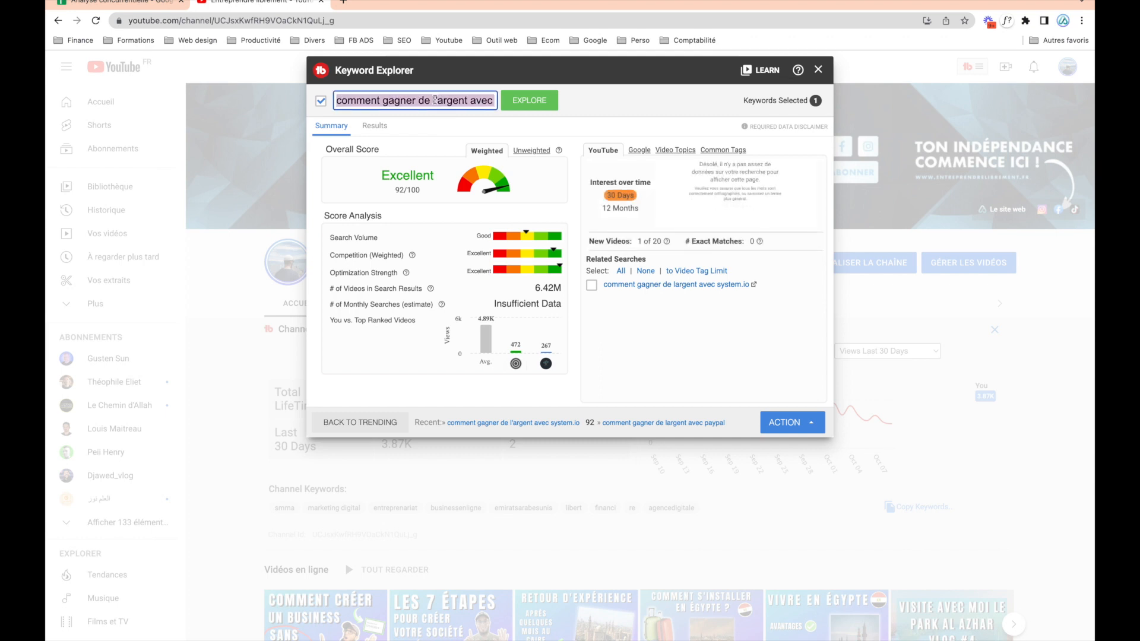
pyautogui.tripleClick(448, 98)
pyautogui.click(410, 100)
pyautogui.click(141, 7)
pyautogui.click(189, 323)
pyautogui.write("comment gagner de l'argent avec system.io")
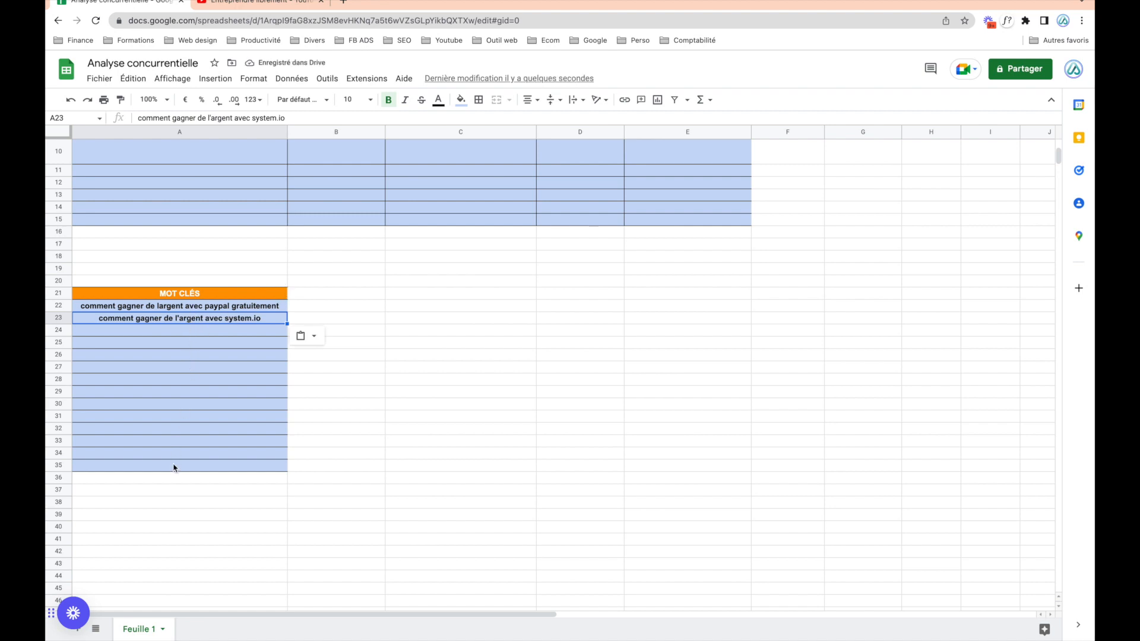
pyautogui.click(242, 10)
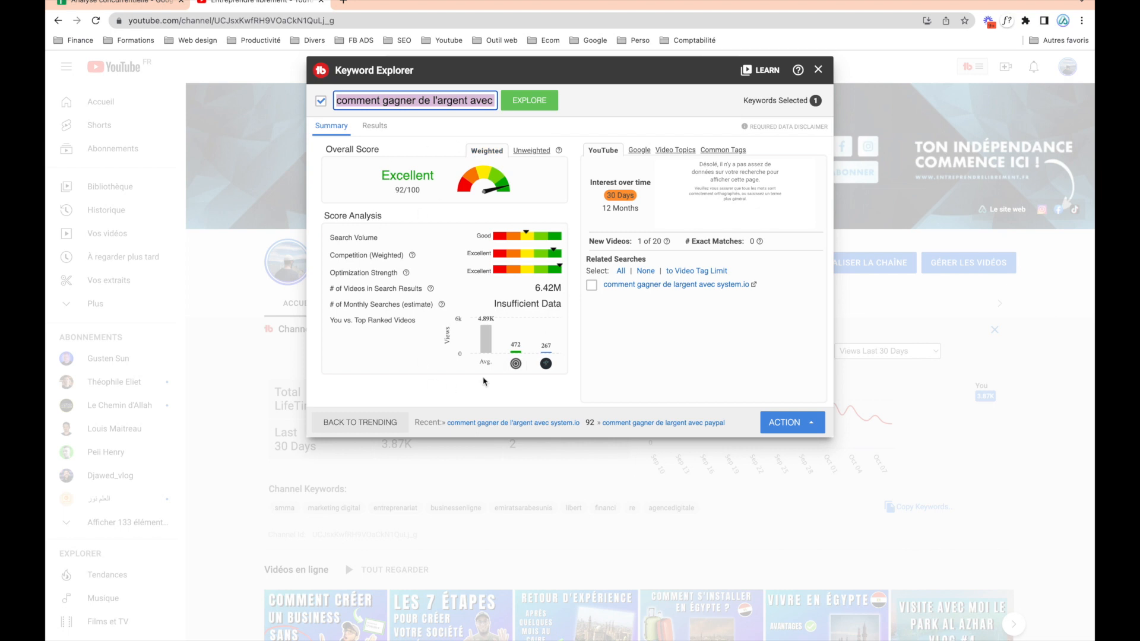
pyautogui.tripleClick(435, 97)
pyautogui.click(809, 425)
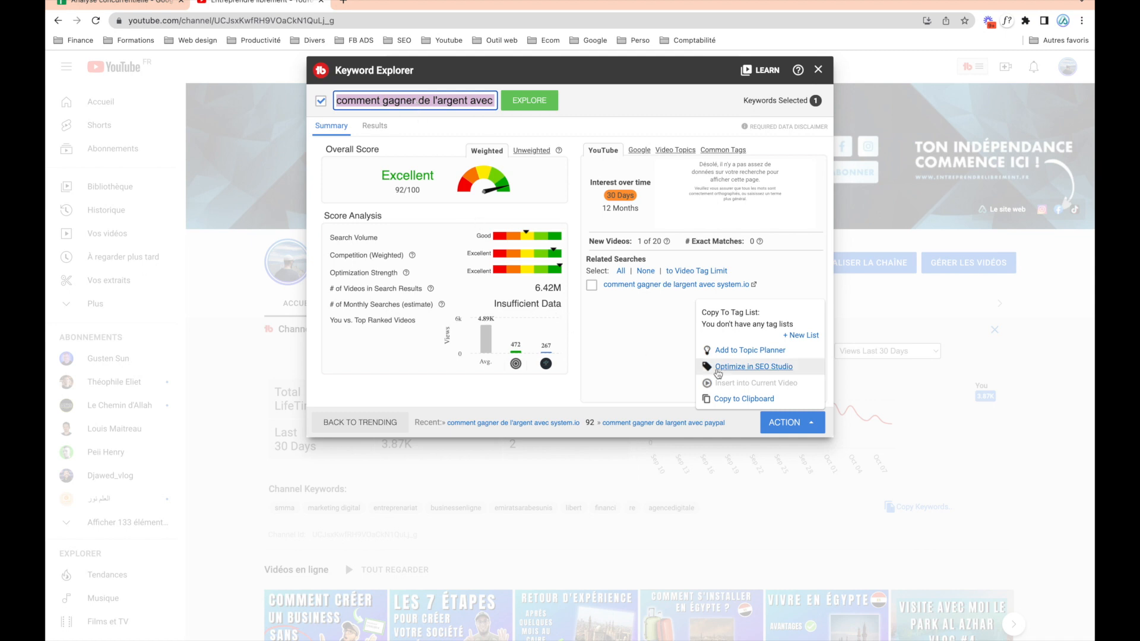
pyautogui.click(810, 424)
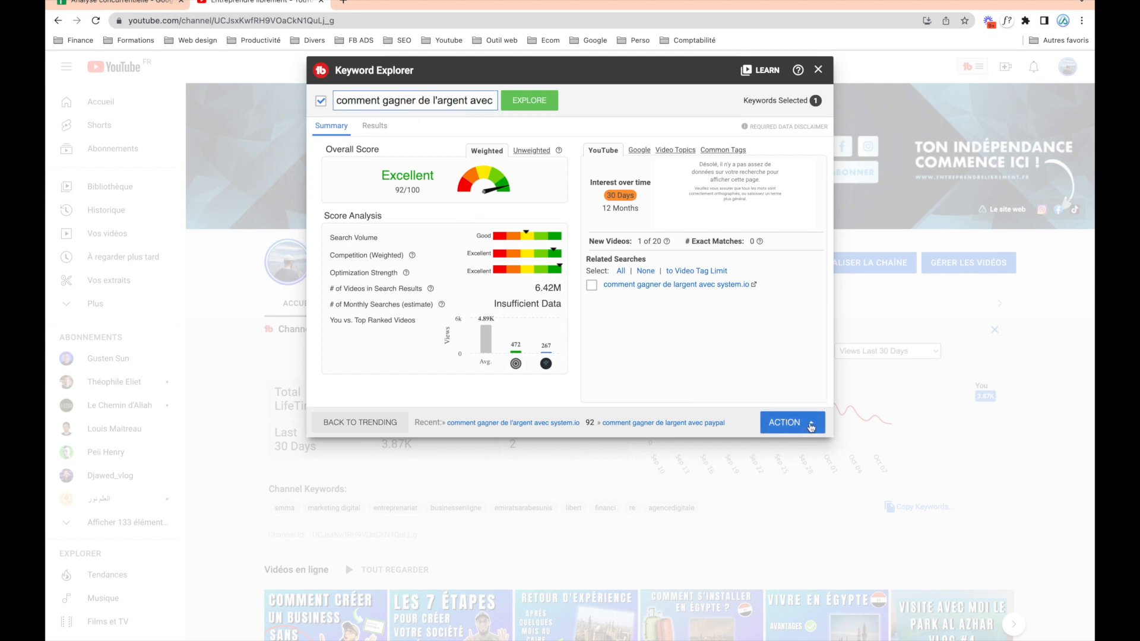
pyautogui.click(809, 425)
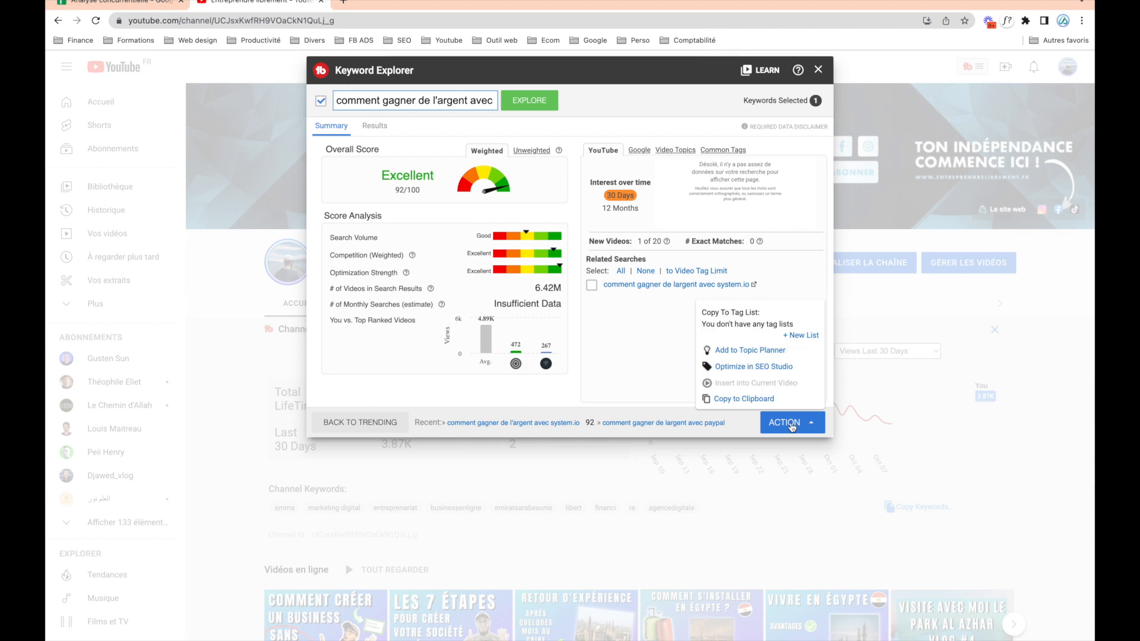
pyautogui.click(739, 367)
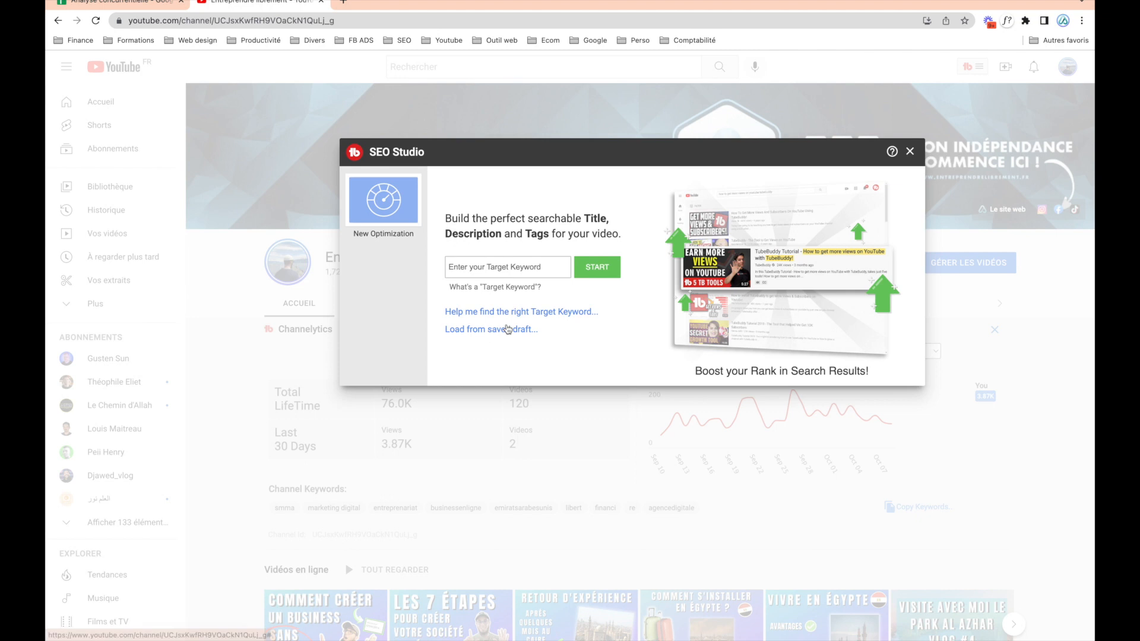
pyautogui.click(909, 153)
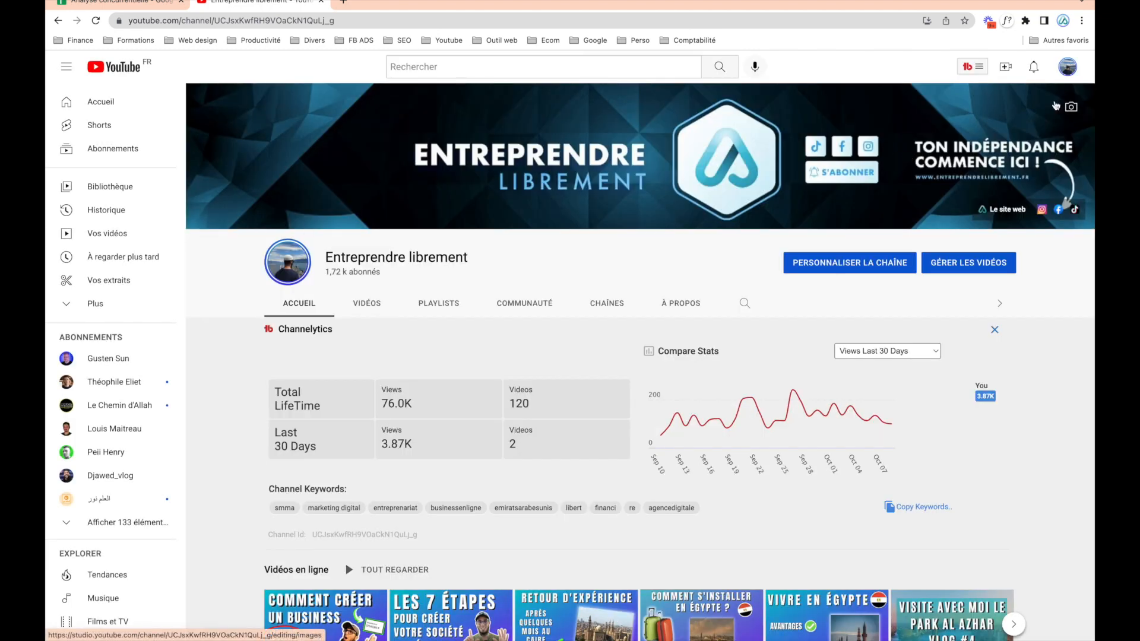
# - Reopen TubeBuddy's Keyword Explorer, copy the keyword from cell A23 of the Google Sheet, and explore "comment gagner de l'argent avec system.io" again
pyautogui.click(966, 69)
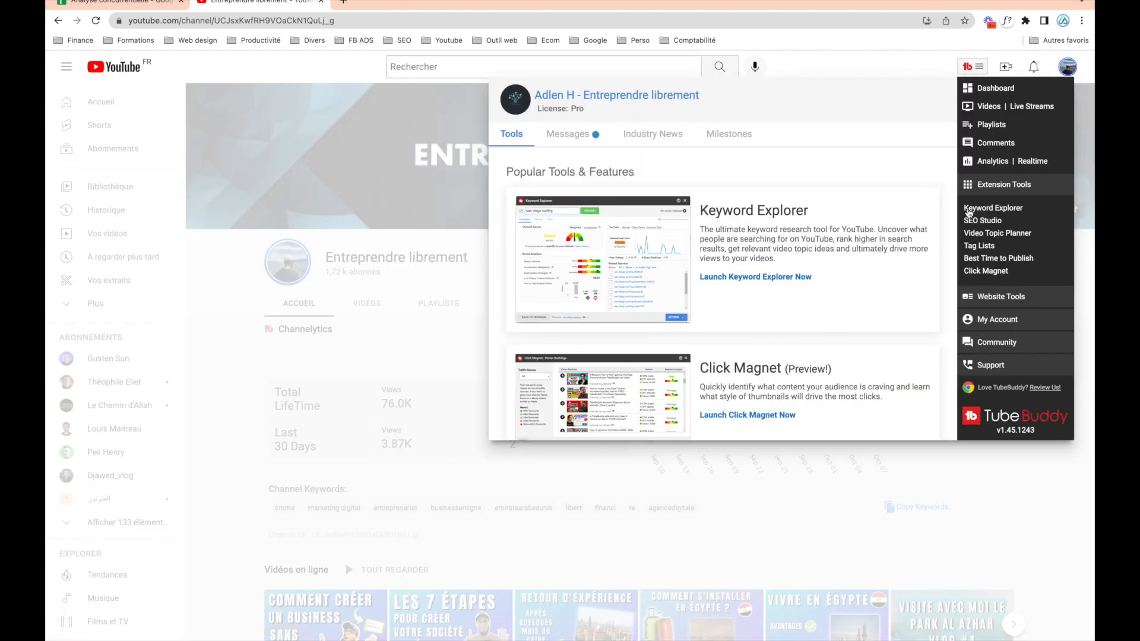
pyautogui.click(990, 209)
pyautogui.click(119, 5)
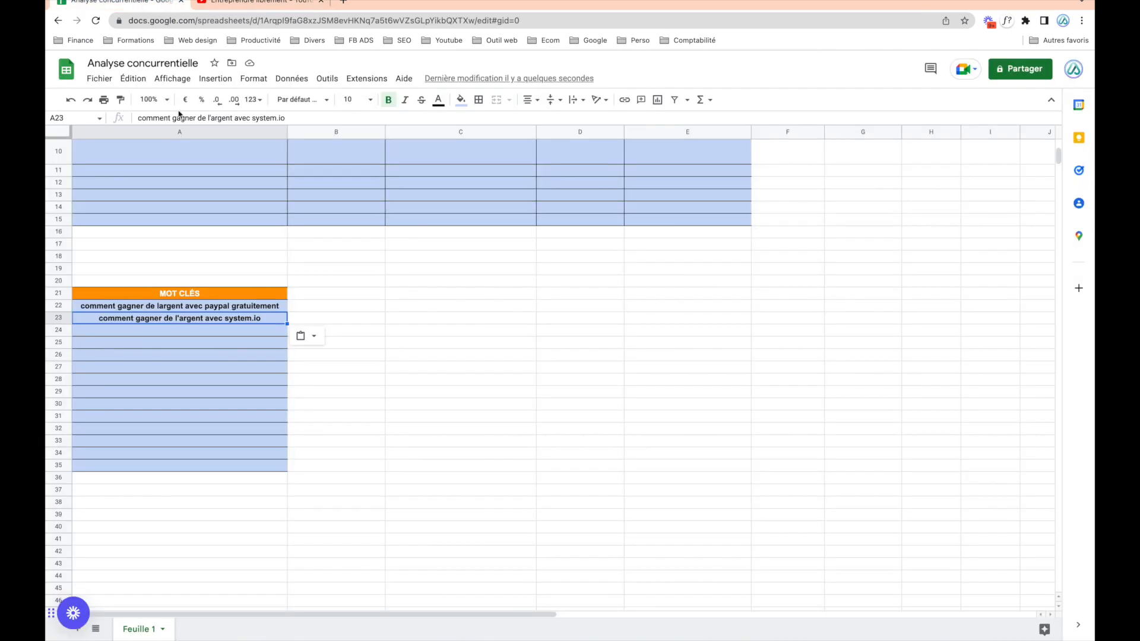
pyautogui.click(176, 330)
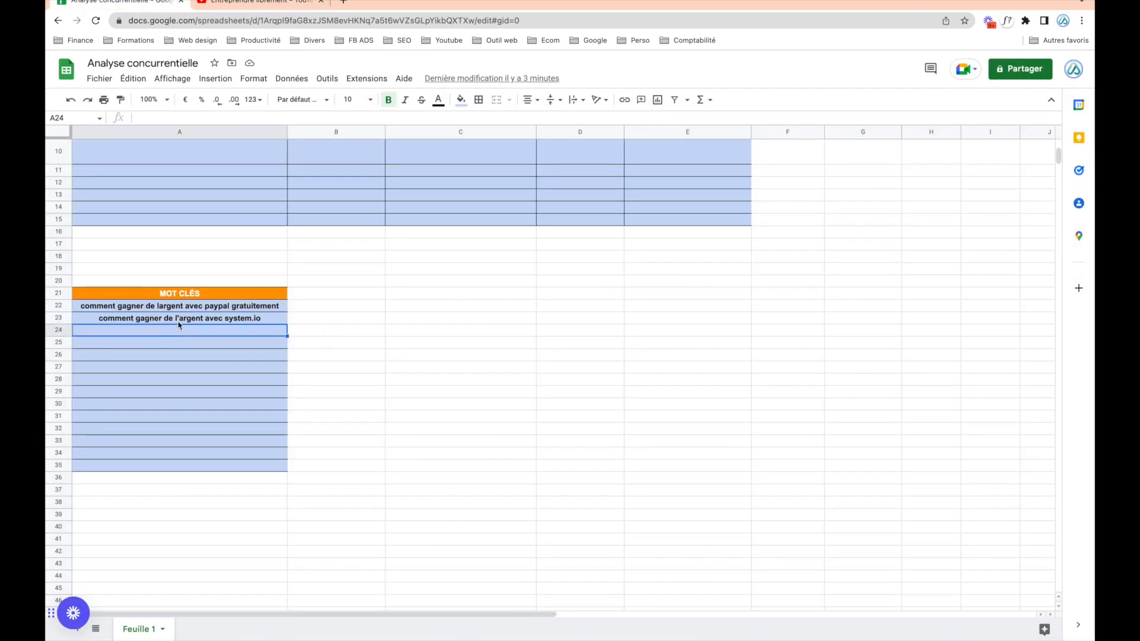
pyautogui.click(178, 322)
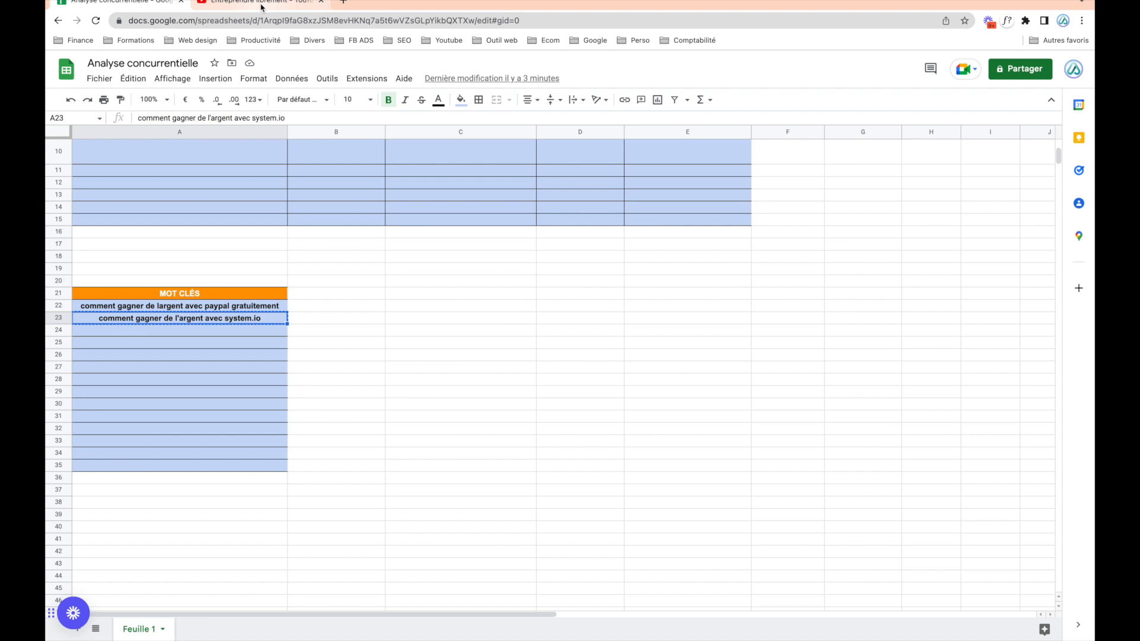
pyautogui.click(261, 6)
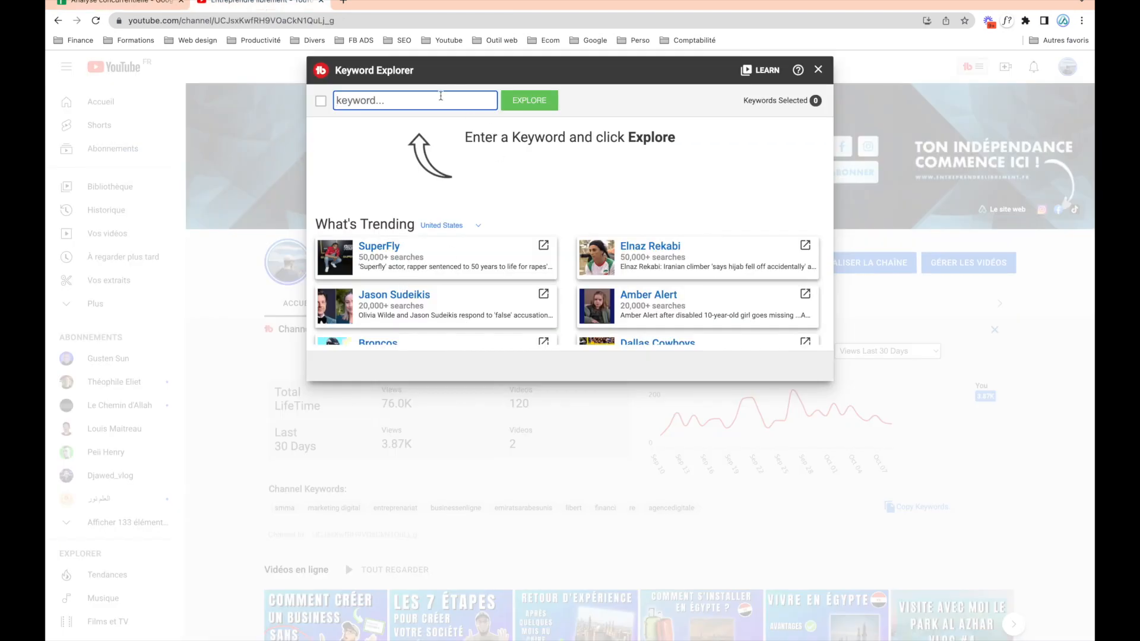
pyautogui.write("comment gagner de l'argent avec system.io")
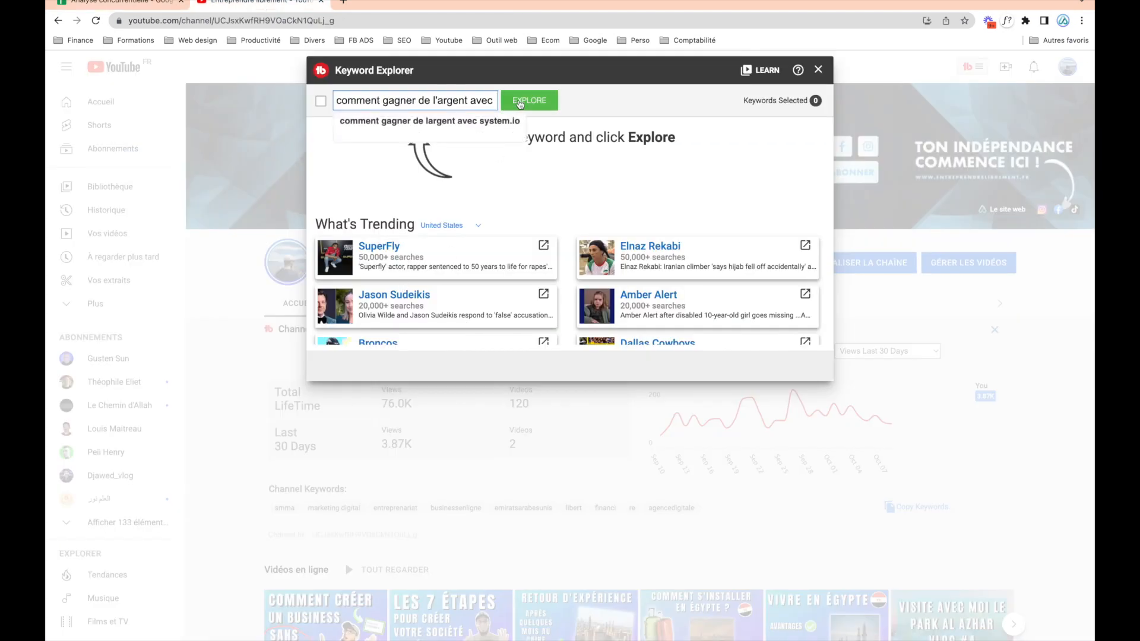
pyautogui.click(519, 102)
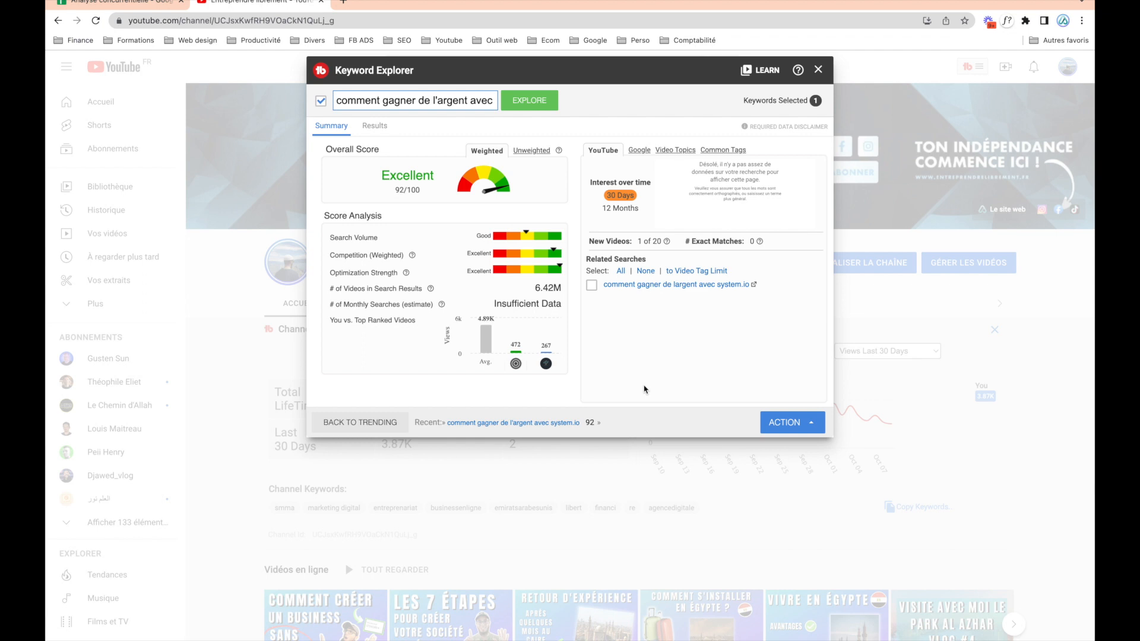
# - Optimize the explored keyword in SEO Studio and review the recommendations for improving the title and description score
pyautogui.click(810, 422)
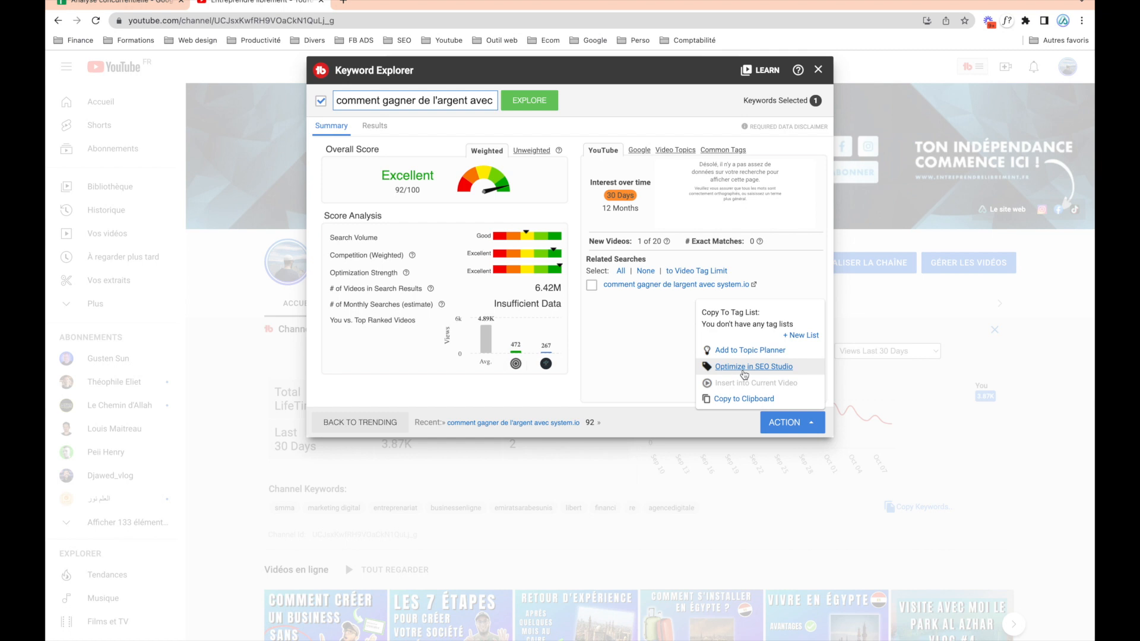
pyautogui.click(744, 367)
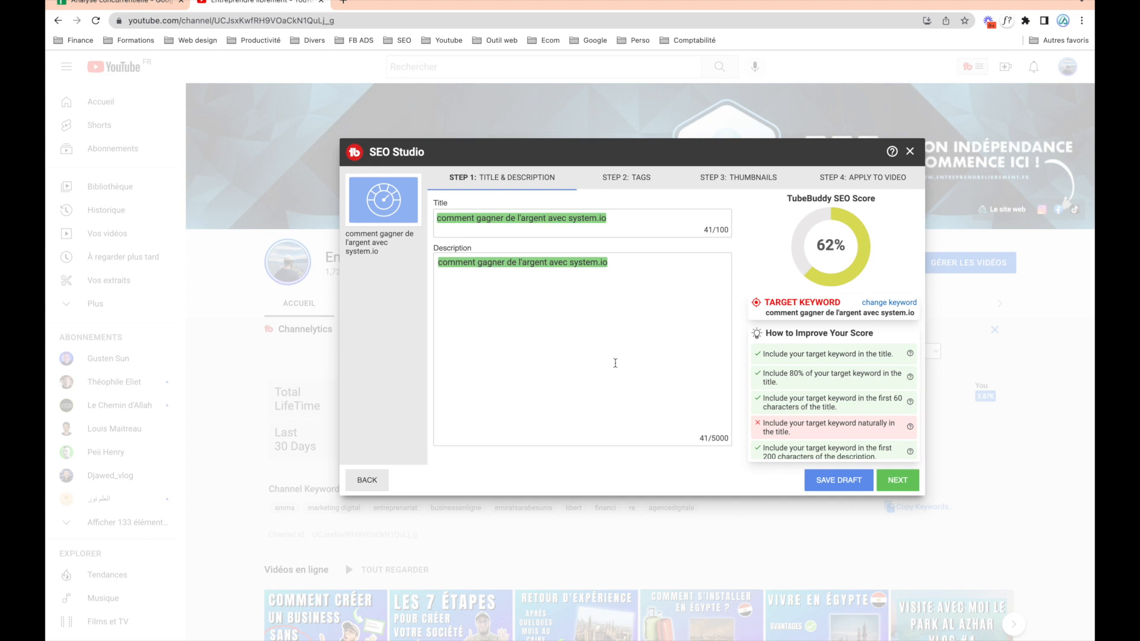
pyautogui.scroll(-2, 809, 391)
pyautogui.scroll(2, 808, 391)
pyautogui.scroll(-3, 811, 405)
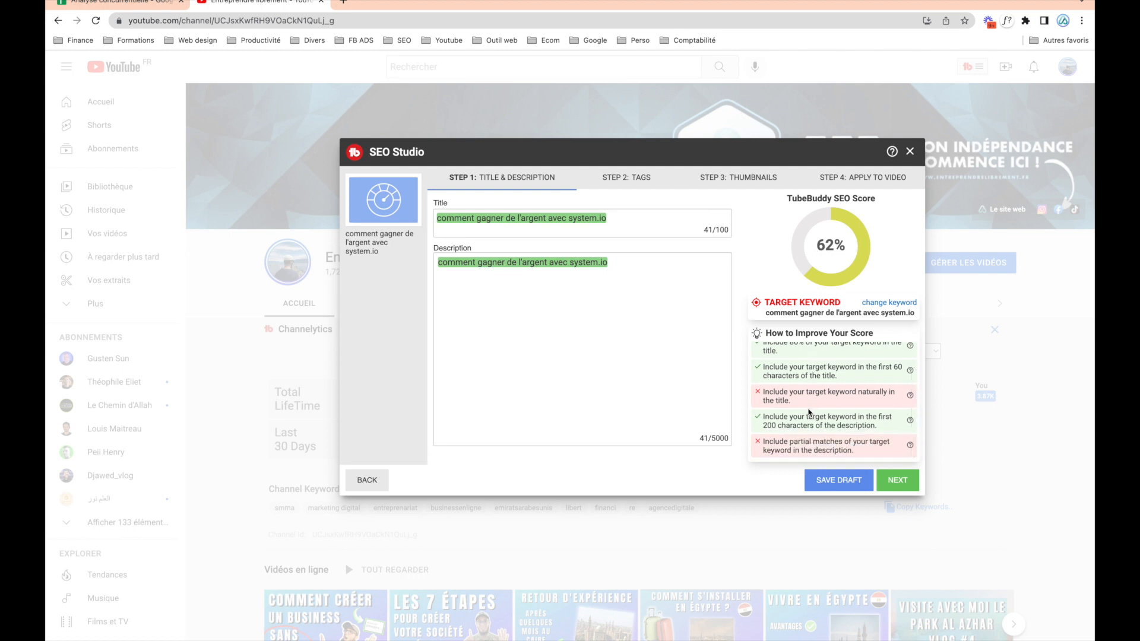
pyautogui.scroll(-1, 810, 413)
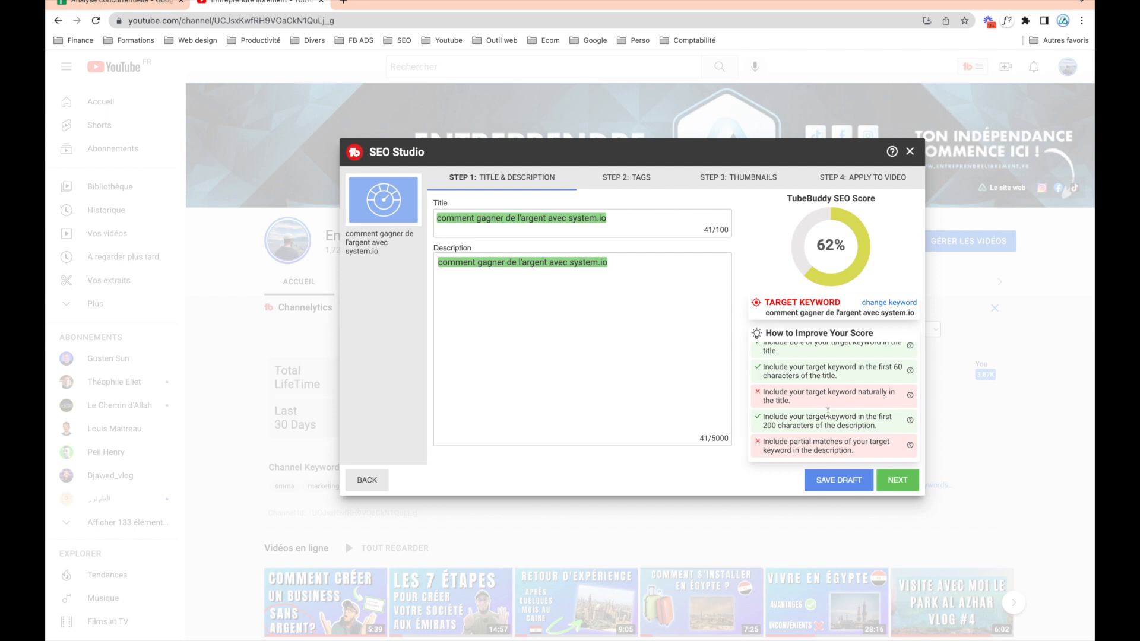
# - Translate the page with the SEO Studio recommendations into French
pyautogui.moveTo(910, 396)
pyautogui.rightClick(746, 370)
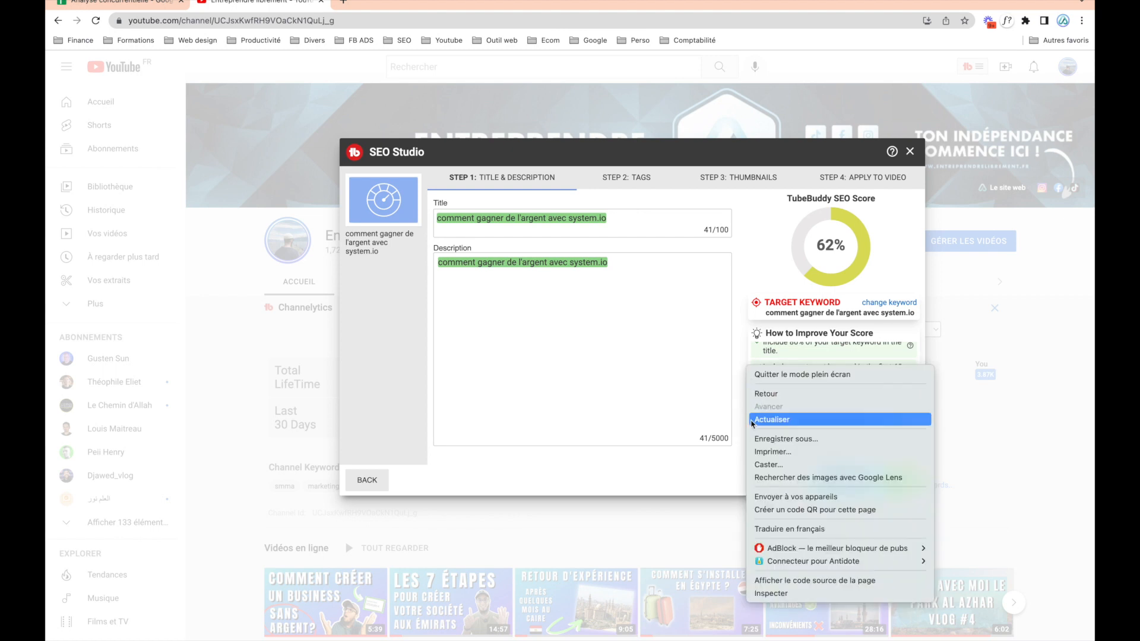
pyautogui.click(775, 527)
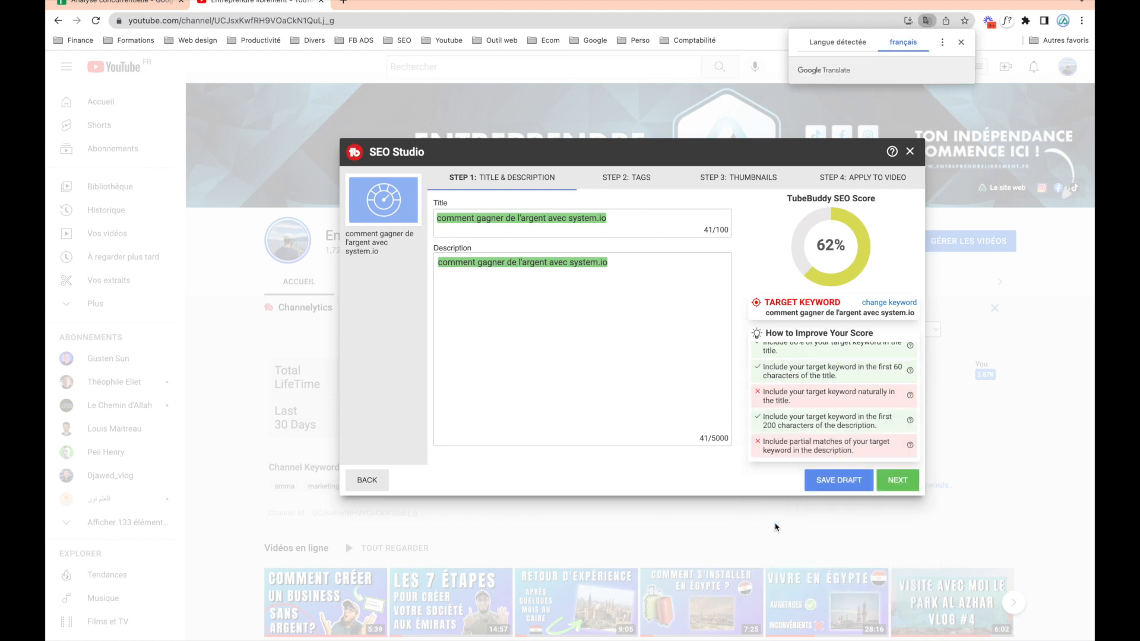
# - Dismiss the translation prompt and read the translated recommendations on using the target keyword in the title and description
pyautogui.click(960, 42)
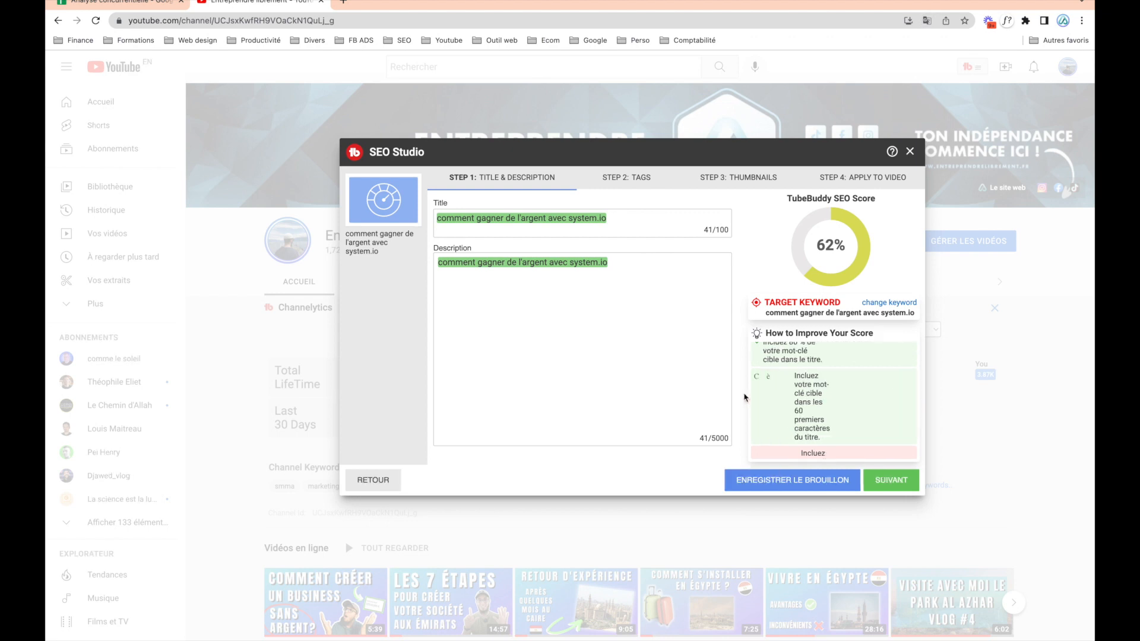
pyautogui.scroll(-1, 775, 411)
pyautogui.scroll(1, 775, 412)
pyautogui.scroll(-1, 775, 411)
pyautogui.scroll(-1, 776, 412)
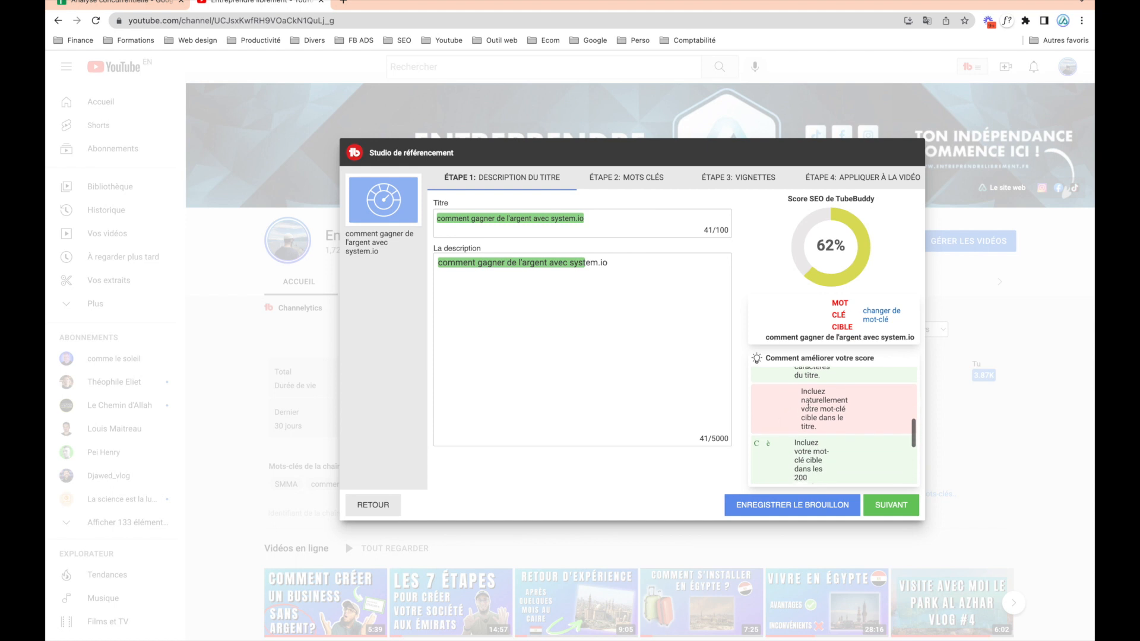
pyautogui.scroll(1, 809, 404)
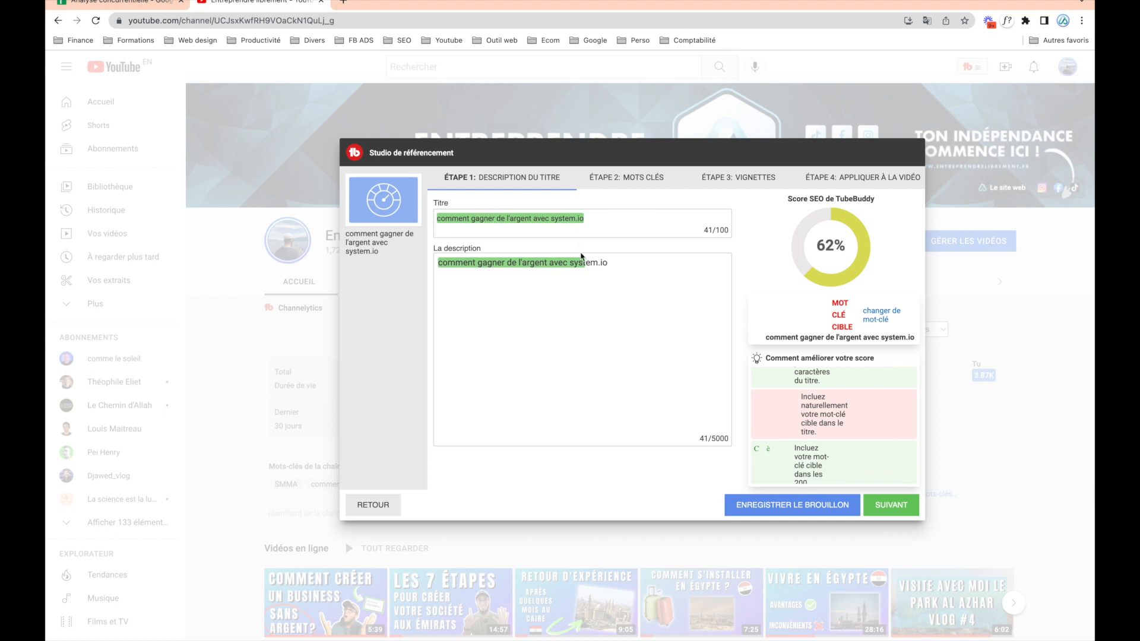
pyautogui.scroll(-3, 827, 441)
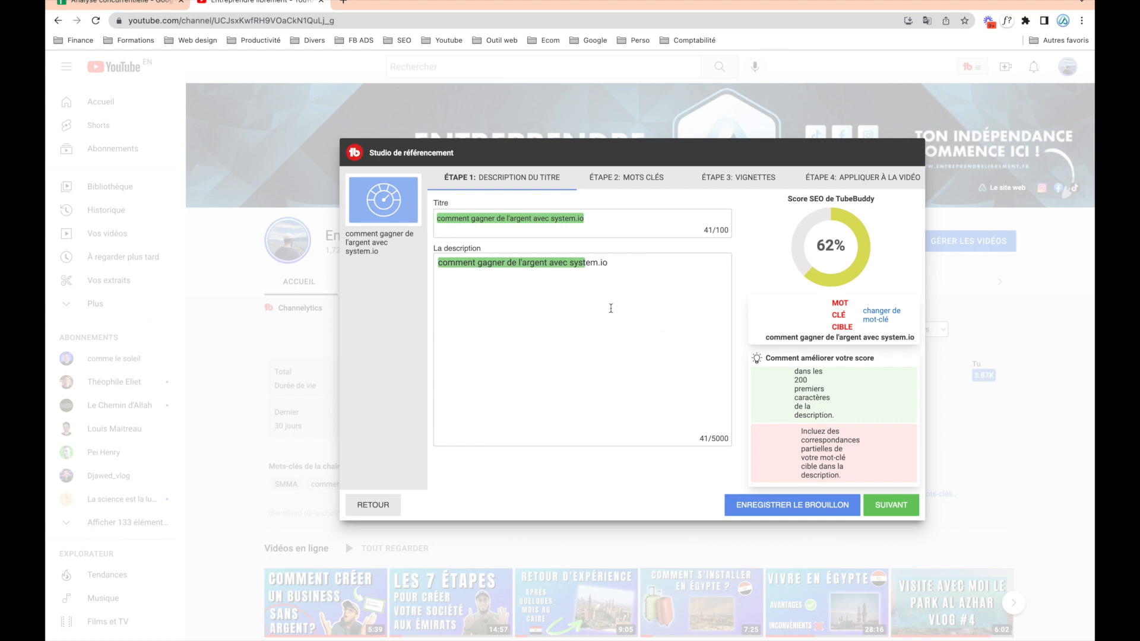
# - Append "rapidement en 2022" to the video title after the target keyword
pyautogui.click(623, 265)
pyautogui.click(606, 229)
pyautogui.write('rapideme')
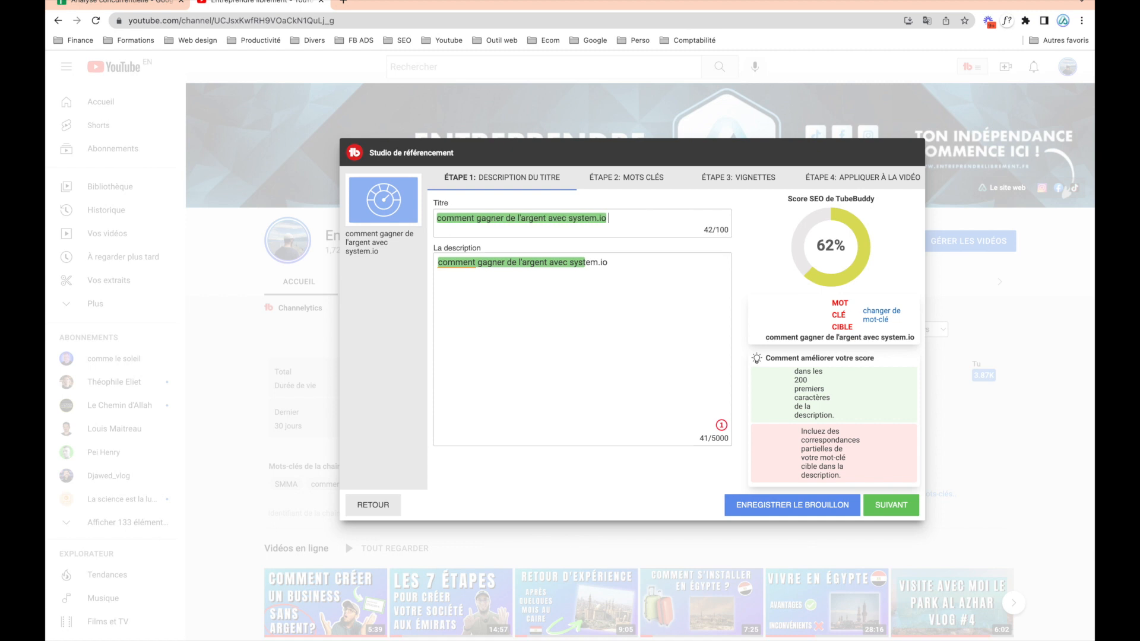
pyautogui.write('nt en 2022')
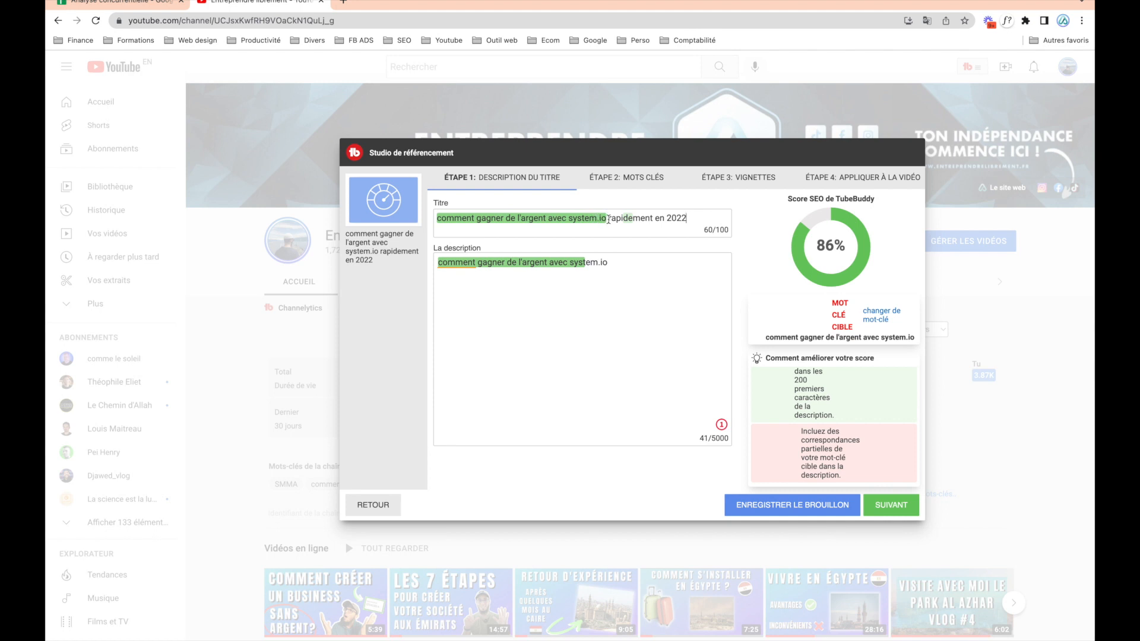
pyautogui.moveTo(607, 219); pyautogui.dragTo(632, 222)
pyautogui.scroll(-2, 766, 404)
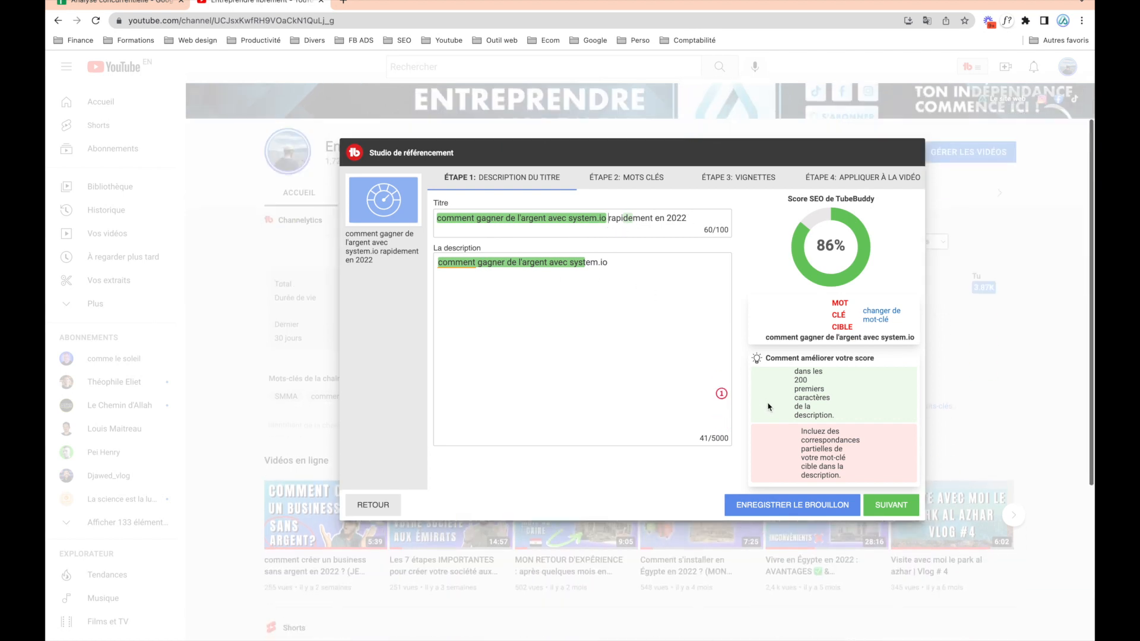
# - Replace the description with "Salut, dans cette vidéo je te montre comment gagner de l'argent avec system.io." and check the recommendations
pyautogui.tripleClick(460, 266)
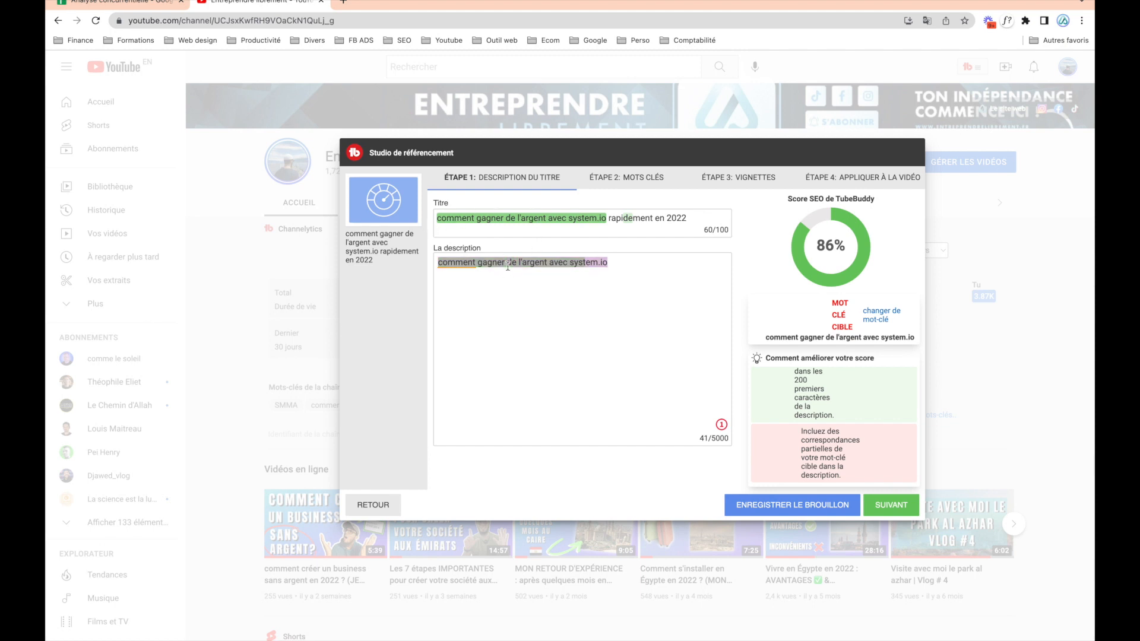
pyautogui.write('D')
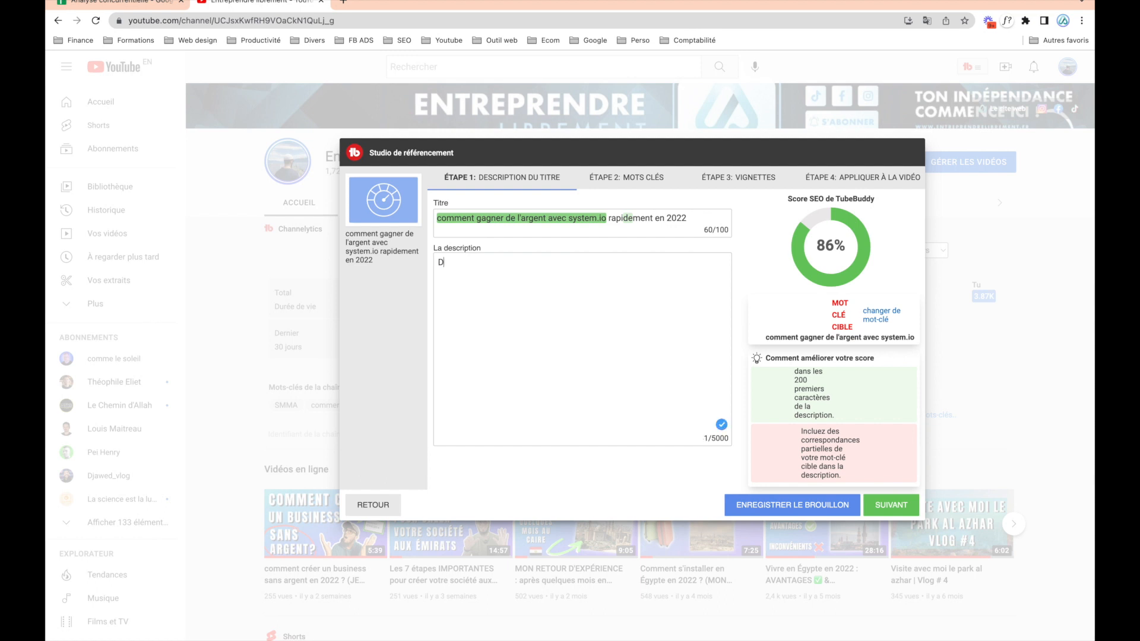
pyautogui.press('BackSpace')
pyautogui.write('Salaut')
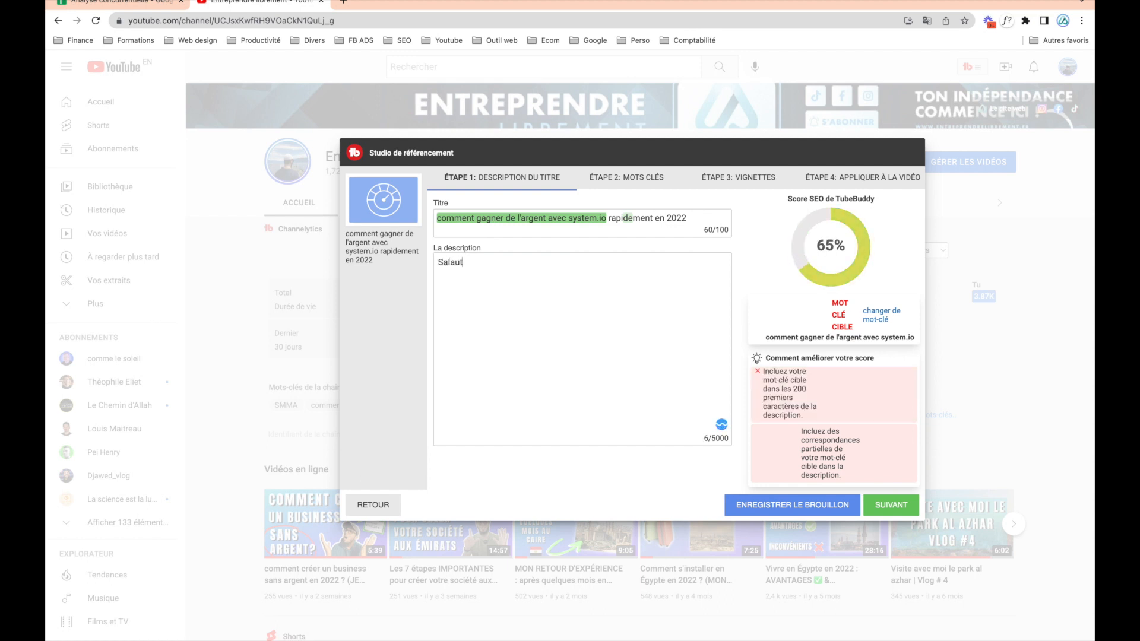
pyautogui.press('BackSpace')
pyautogui.press('BackSpace')
pyautogui.press('BackSpace')
pyautogui.write('ut, d')
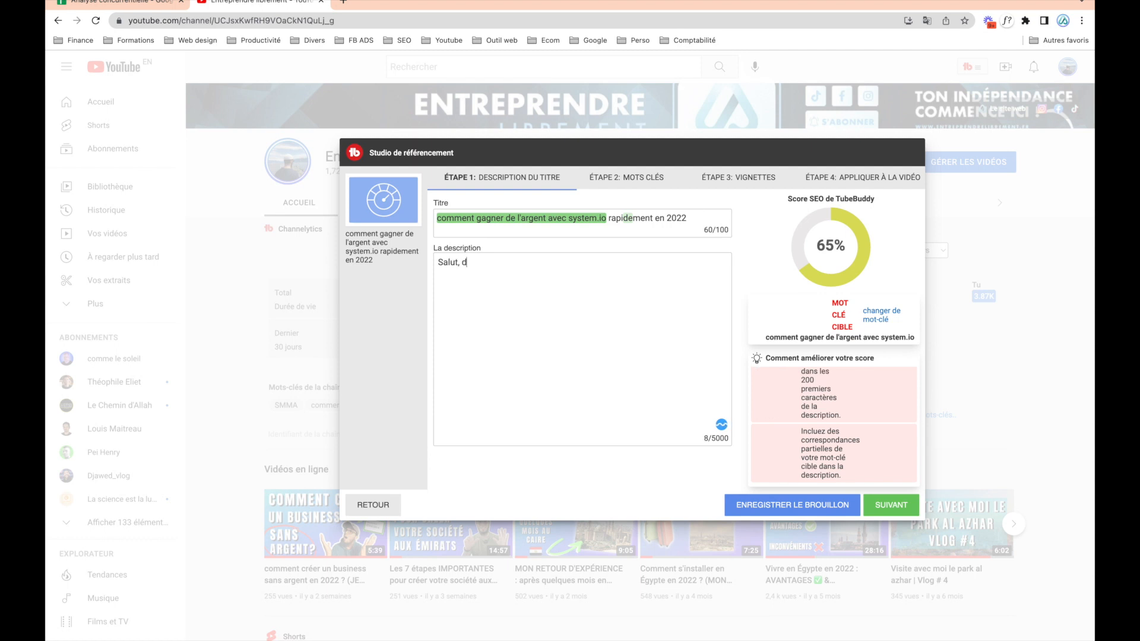
pyautogui.write('ans cette vidéo je te montre comment gag')
pyautogui.write('ner')
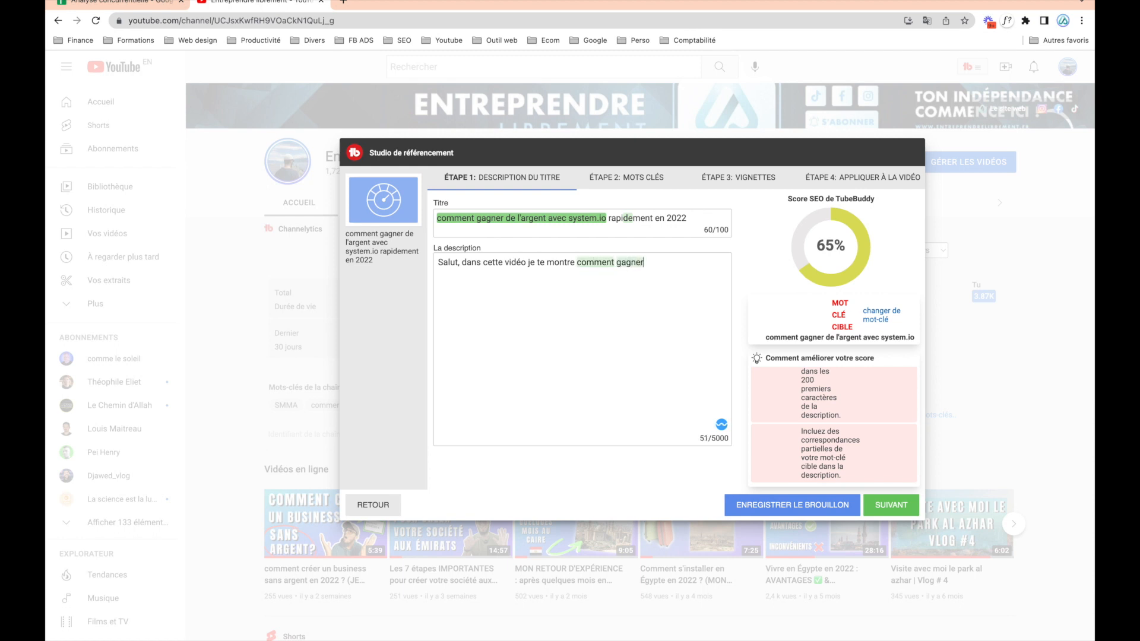
pyautogui.write(" de l'argent avec system.i")
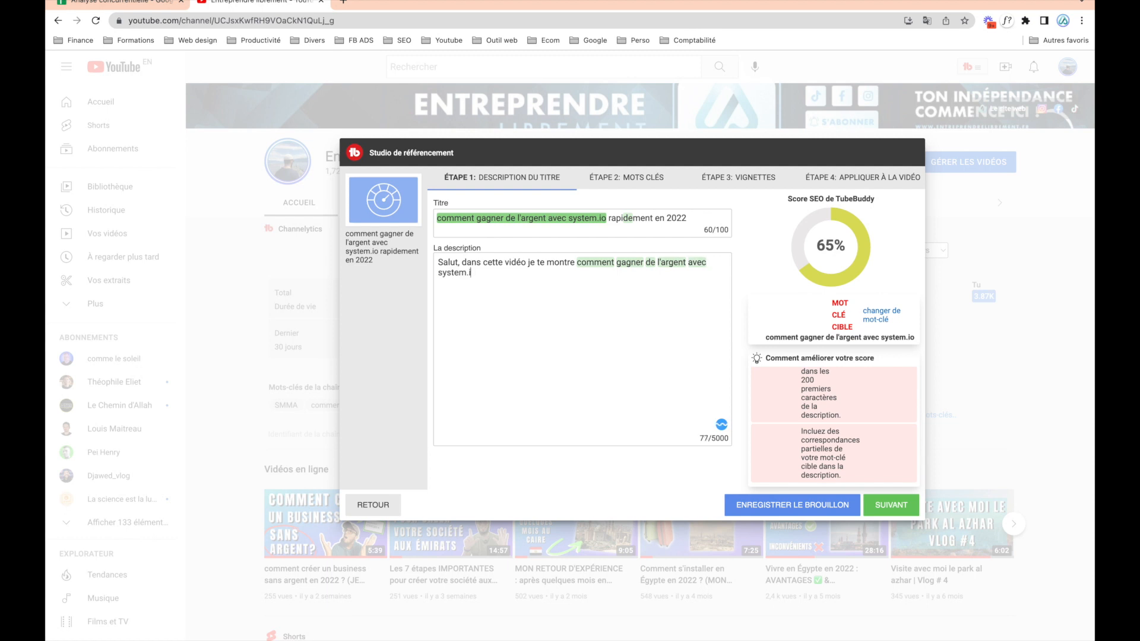
pyautogui.write('o')
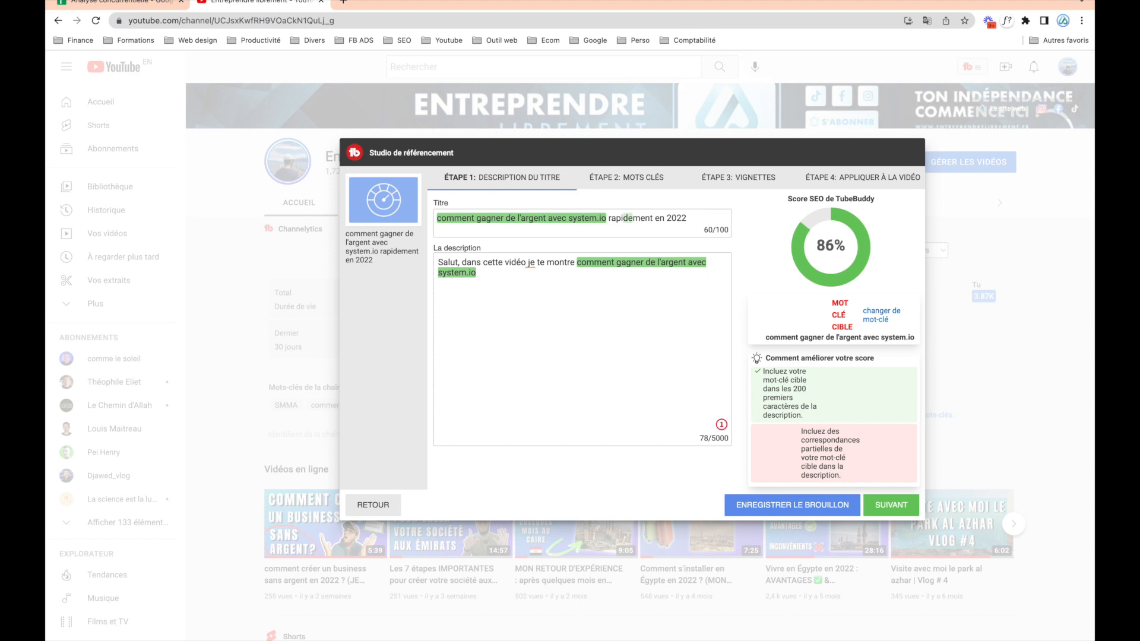
pyautogui.scroll(-2, 794, 392)
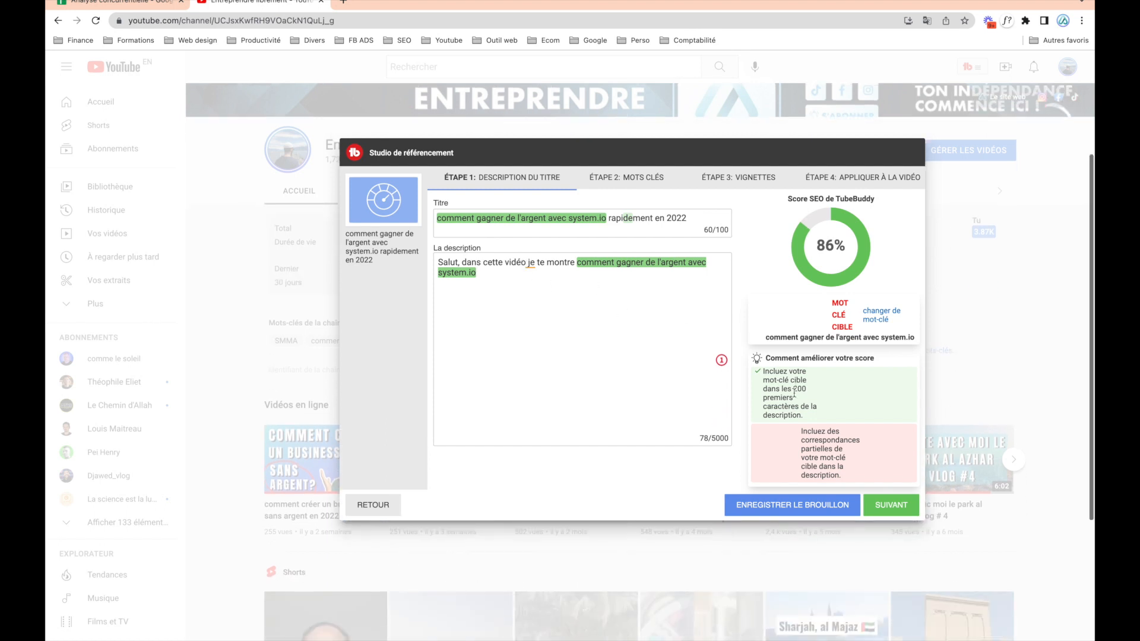
pyautogui.scroll(-5, 794, 392)
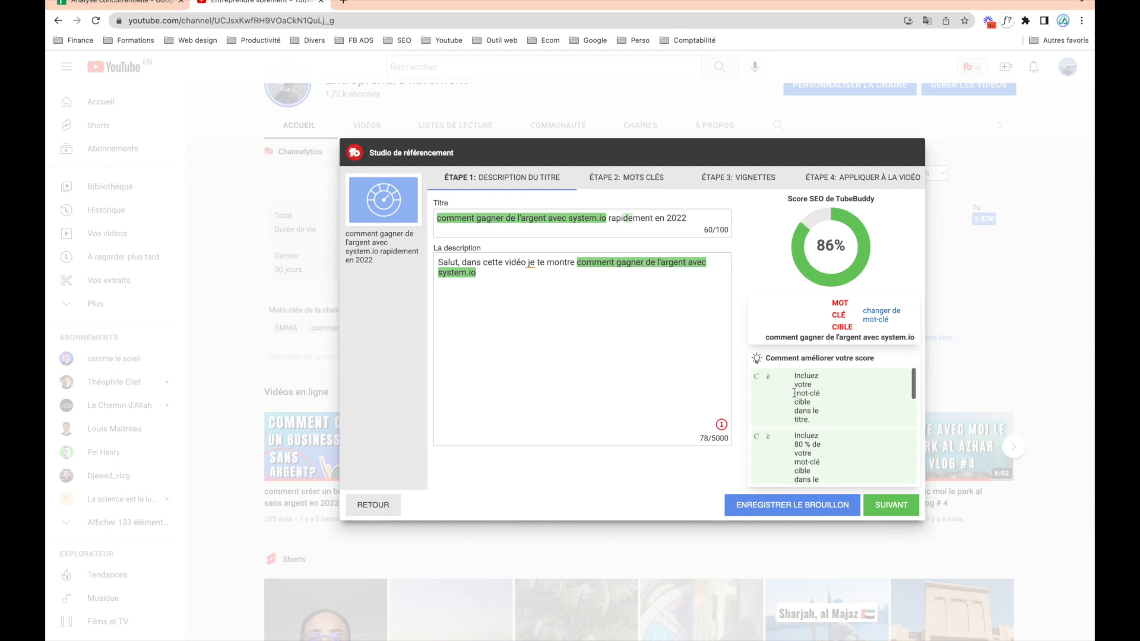
pyautogui.scroll(-5, 794, 393)
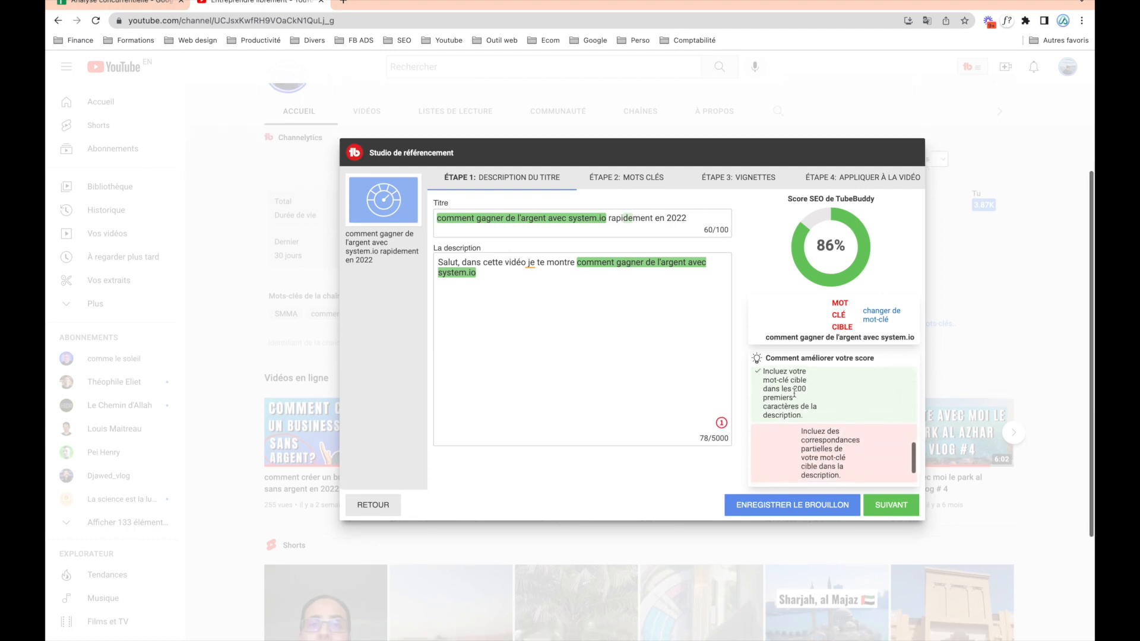
pyautogui.write('.')
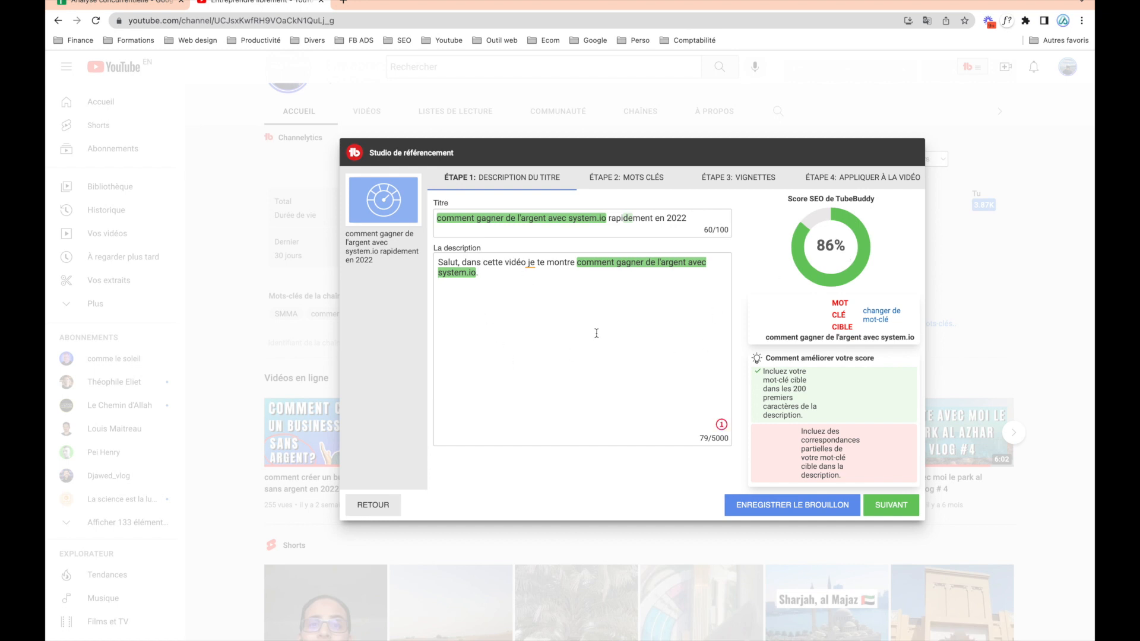
# - Finish the title and description, proceed to the tags stage, and review its recommendations for improving the score
pyautogui.scroll(-1, 816, 419)
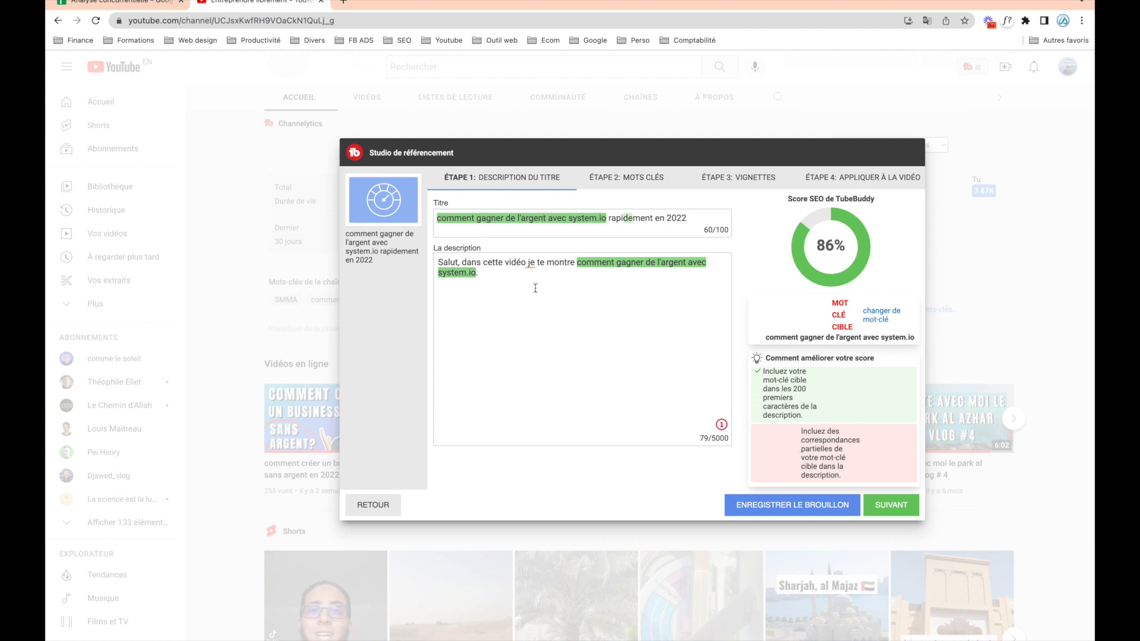
pyautogui.click(577, 336)
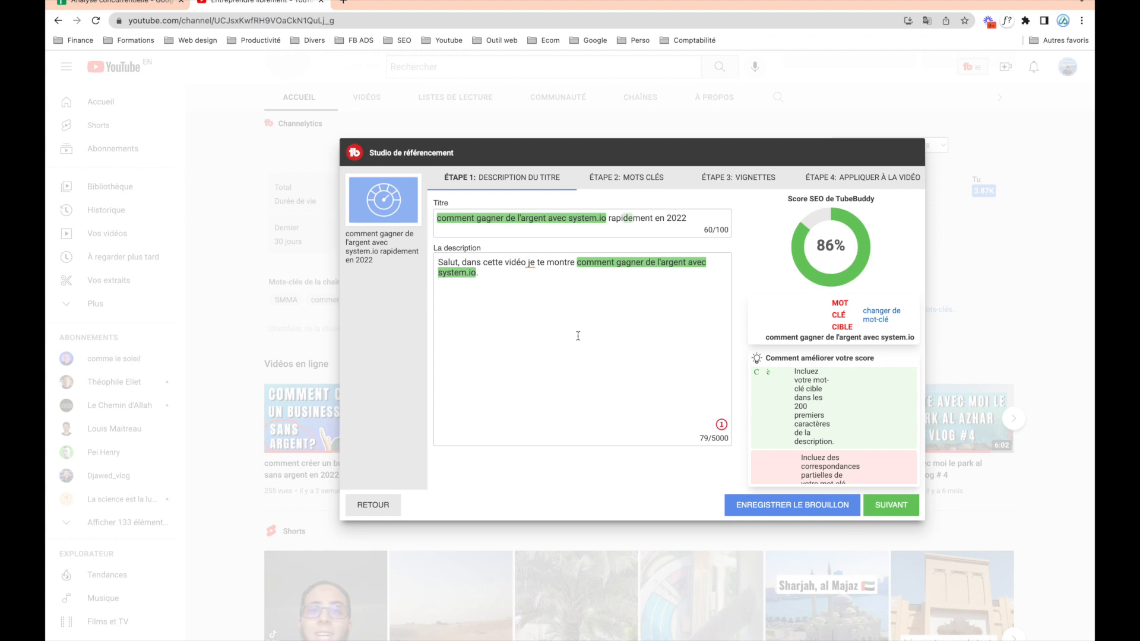
pyautogui.press('Return')
pyautogui.moveTo(606, 218); pyautogui.dragTo(568, 218)
pyautogui.click(893, 515)
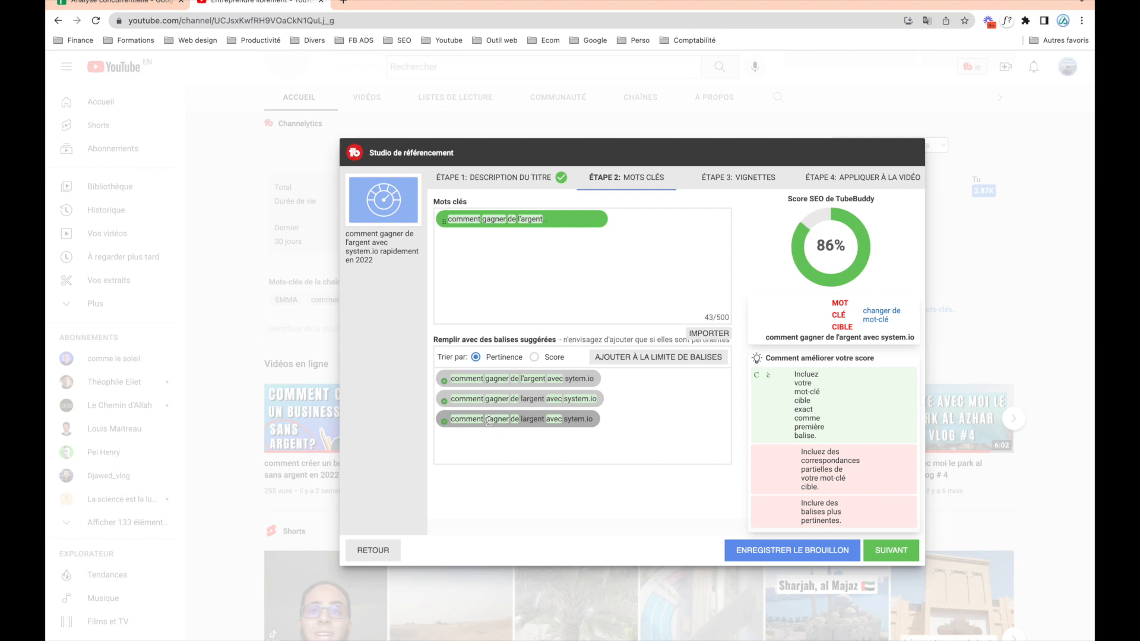
pyautogui.scroll(-1, 797, 422)
pyautogui.scroll(-2, 797, 422)
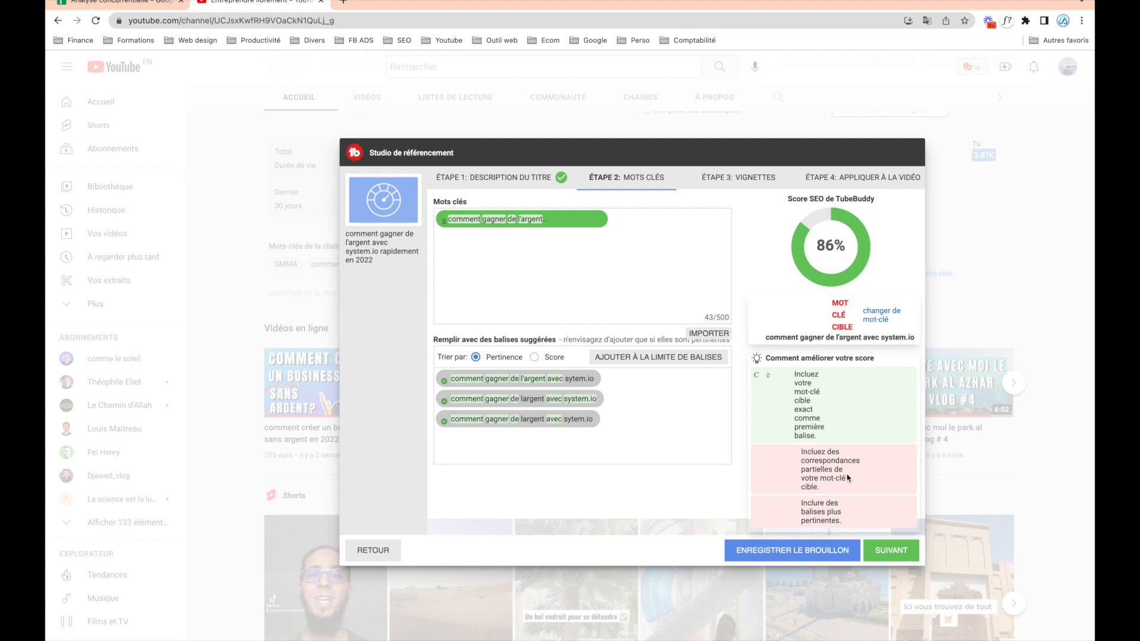
pyautogui.scroll(-2, 816, 499)
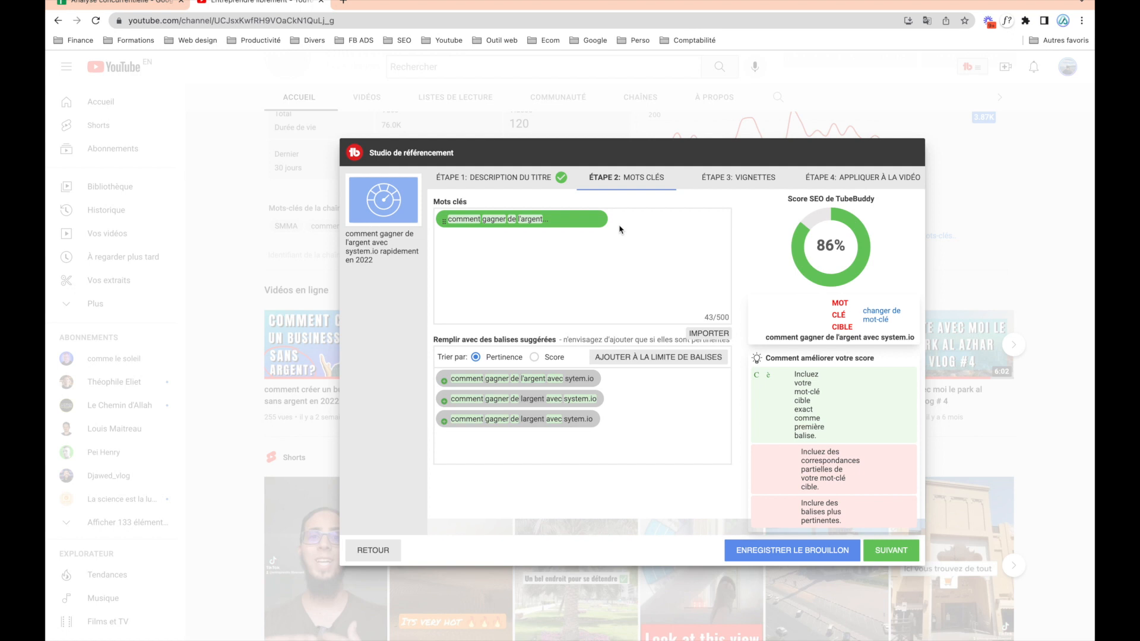
# - Add the tags "comment gagner de l'argent", "system.io 2022" and "business en ligne" to the video
pyautogui.click(647, 219)
pyautogui.write('comment')
pyautogui.write(' gagner de ')
pyautogui.write("l'argent")
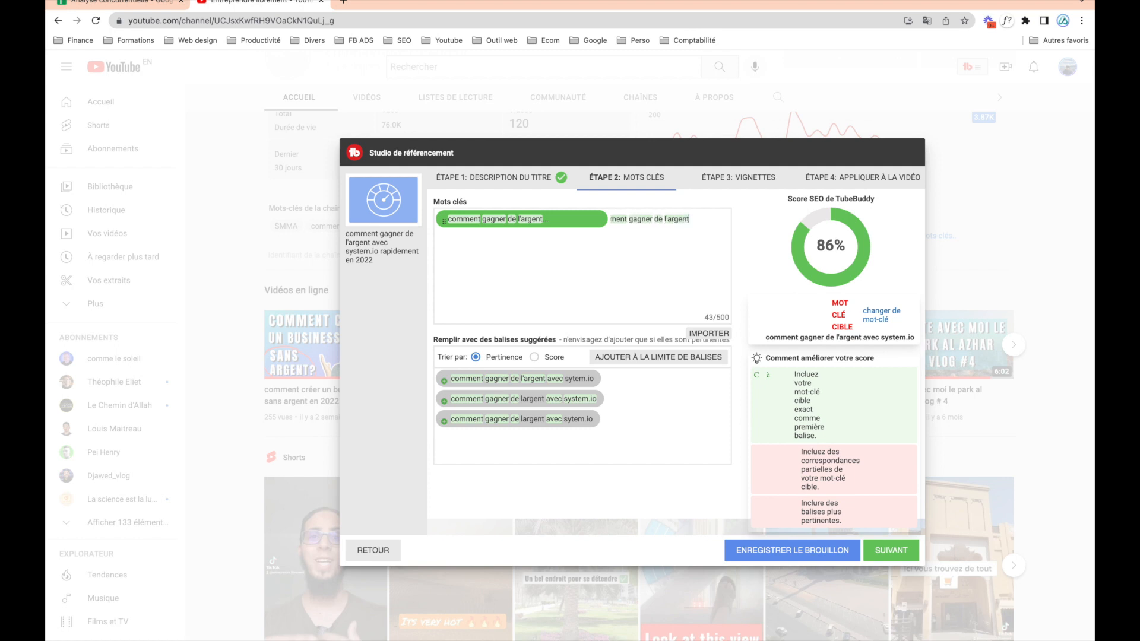
pyautogui.press('Return')
pyautogui.write('sy')
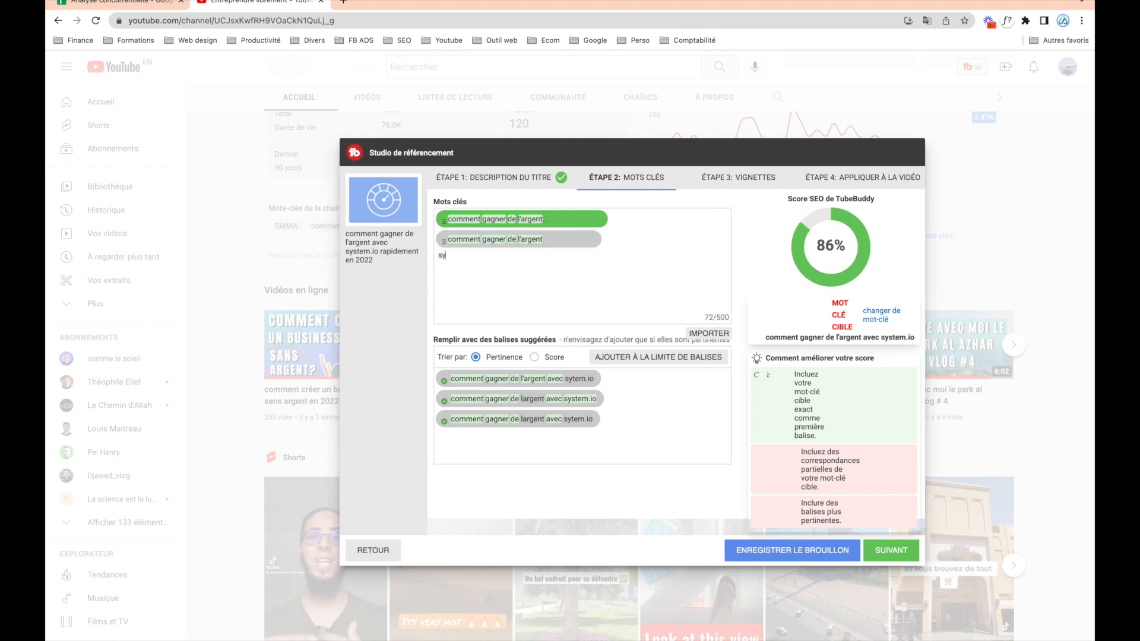
pyautogui.write('stem.io 2022')
pyautogui.press('Return')
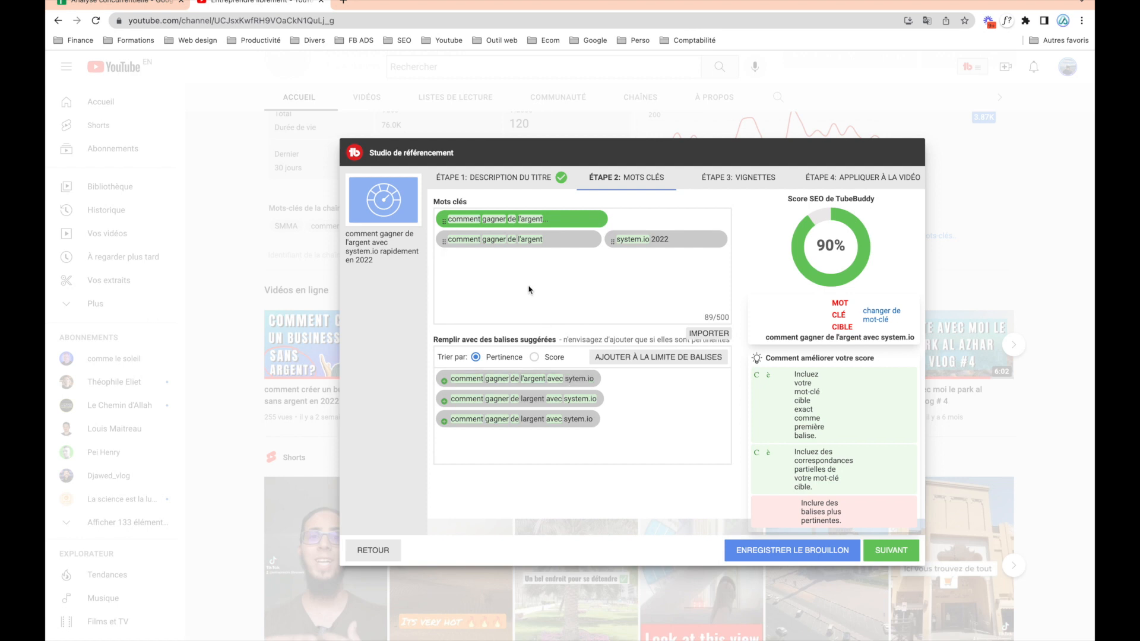
pyautogui.write('business en ligne')
pyautogui.press('Return')
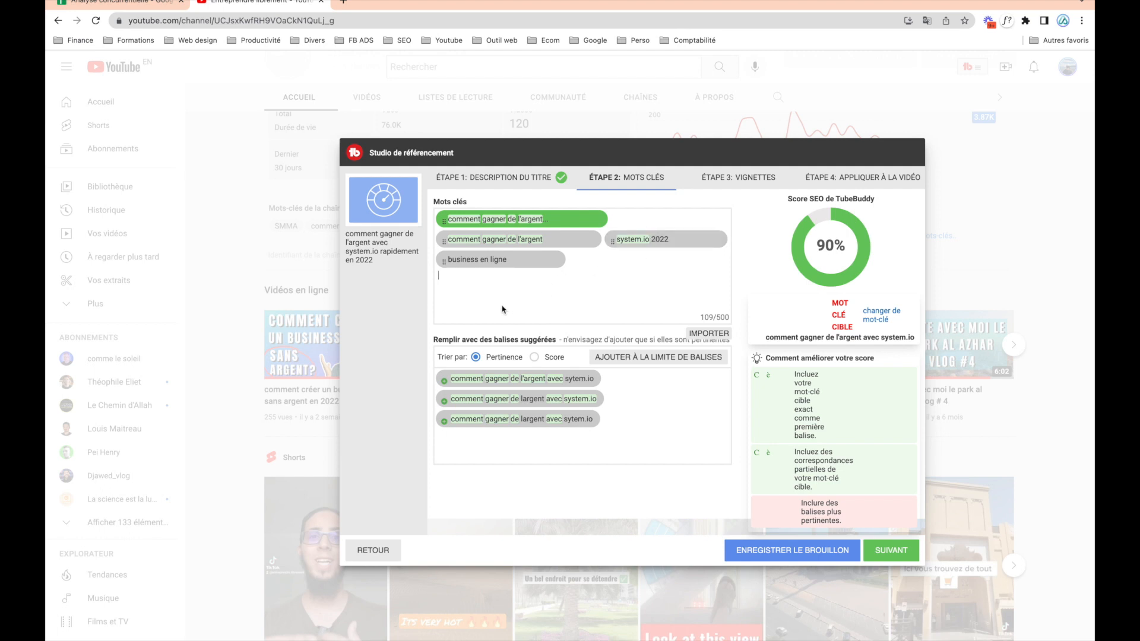
# - Add all three suggested spelling variants of "comment gagner de l'argent avec system.io" as tags and review the tag list
pyautogui.click(444, 382)
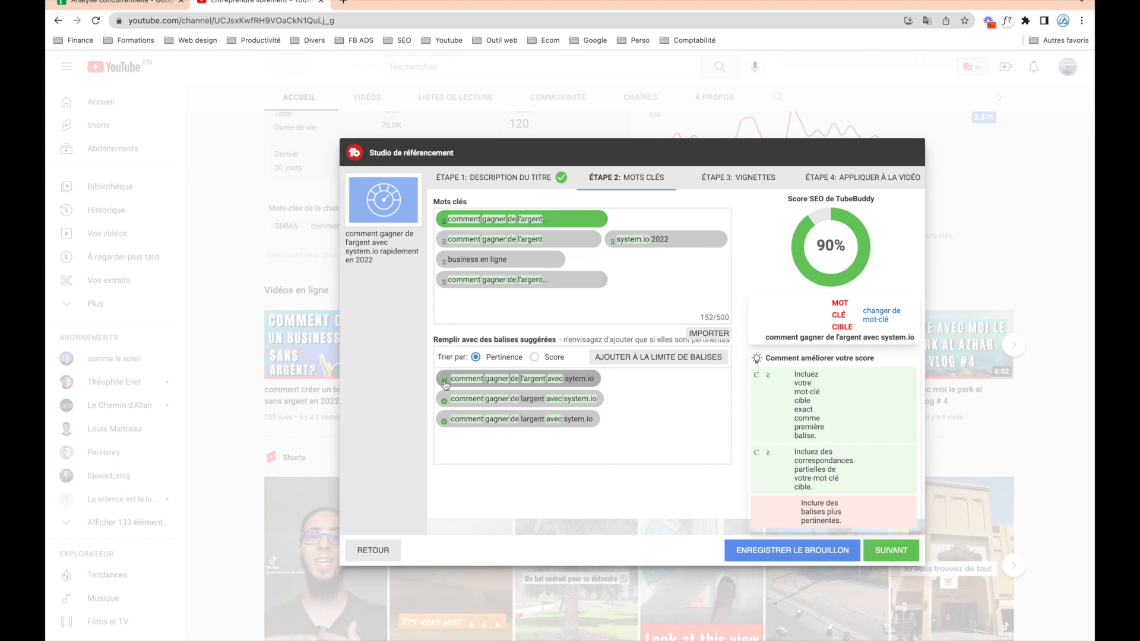
pyautogui.click(444, 401)
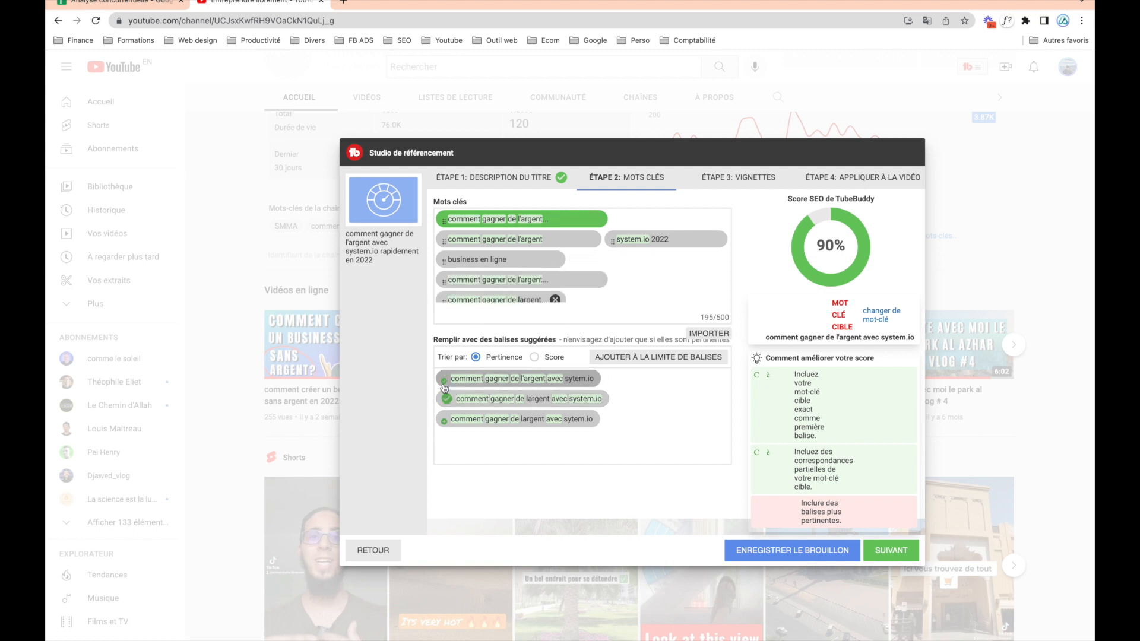
pyautogui.click(445, 421)
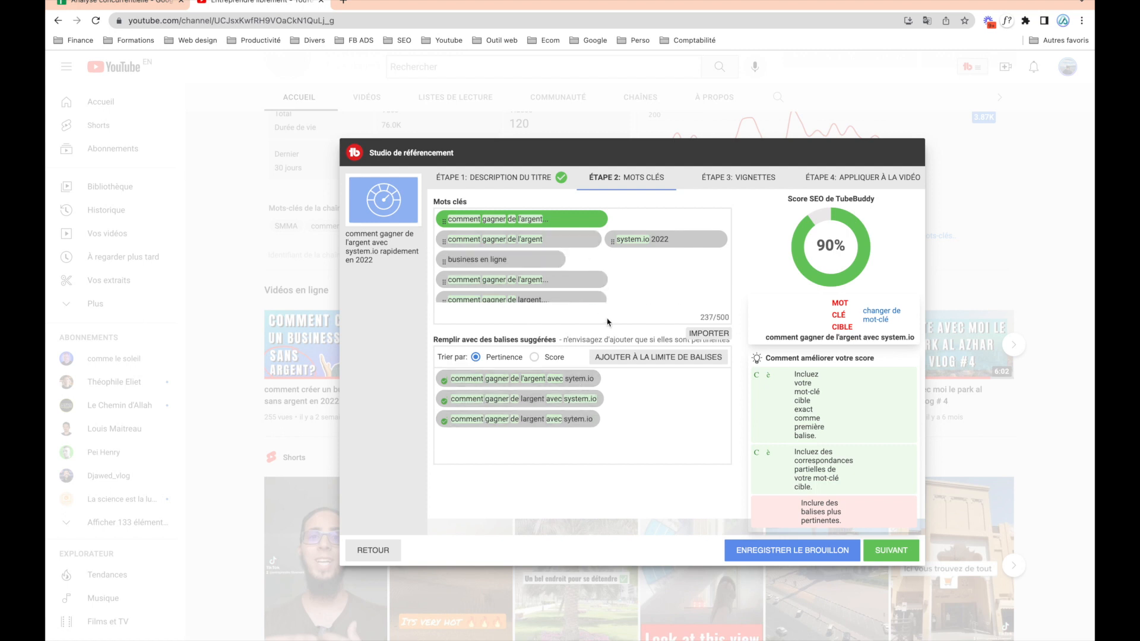
pyautogui.scroll(-2, 600, 302)
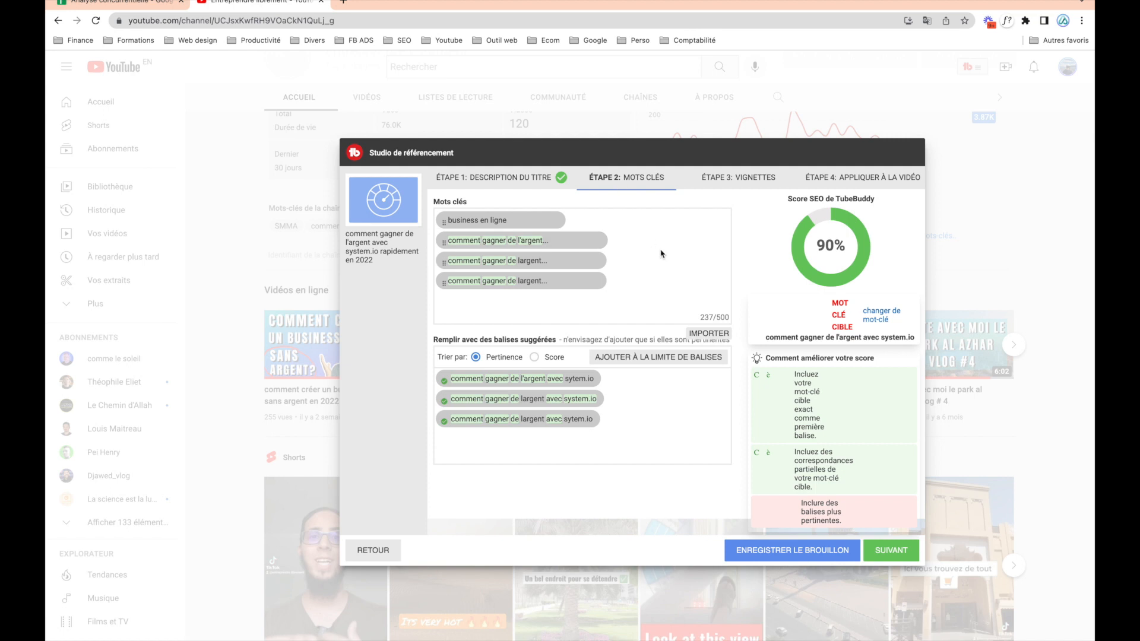
pyautogui.scroll(2, 662, 254)
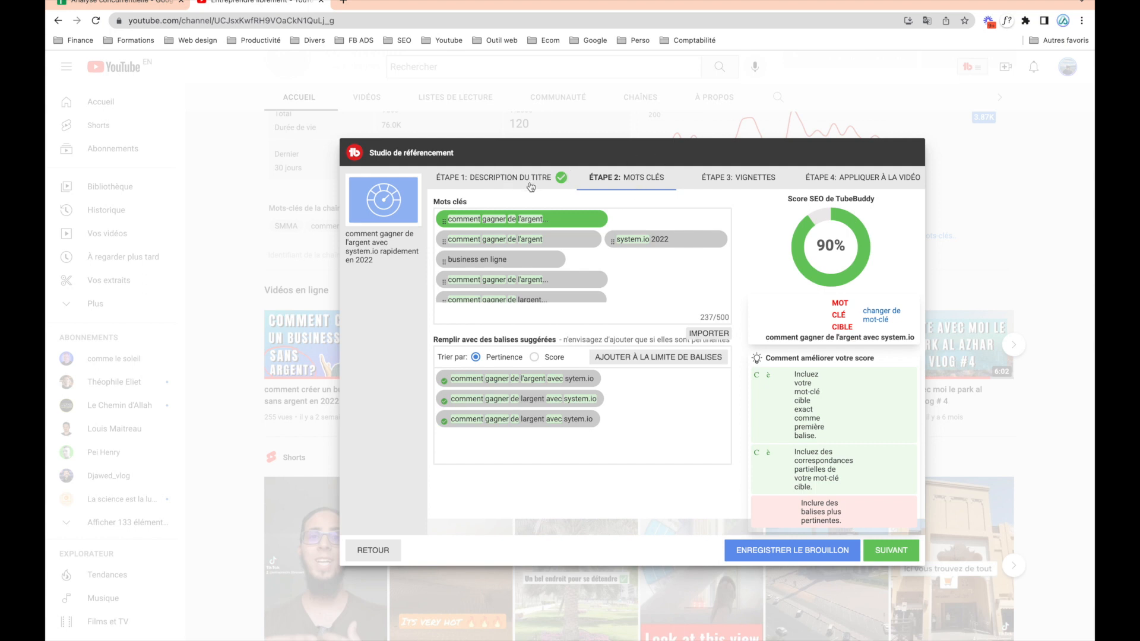
pyautogui.click(596, 299)
pyautogui.scroll(-2, 516, 409)
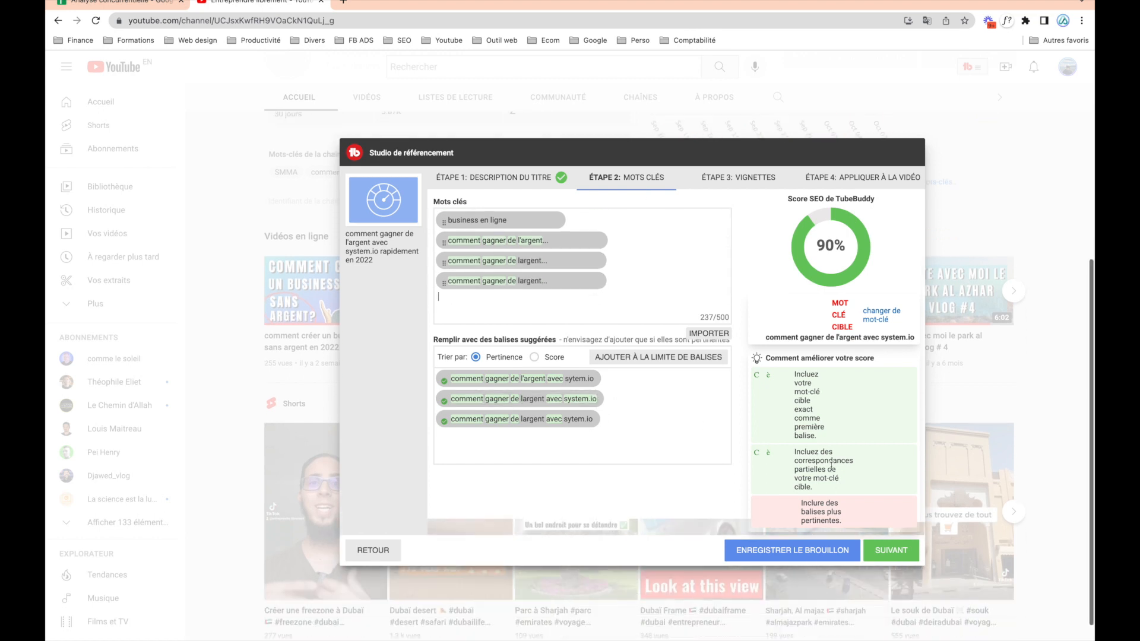
# - Proceed to the thumbnails stage and examine the competing videos' thumbnails for the target keyword
pyautogui.click(890, 552)
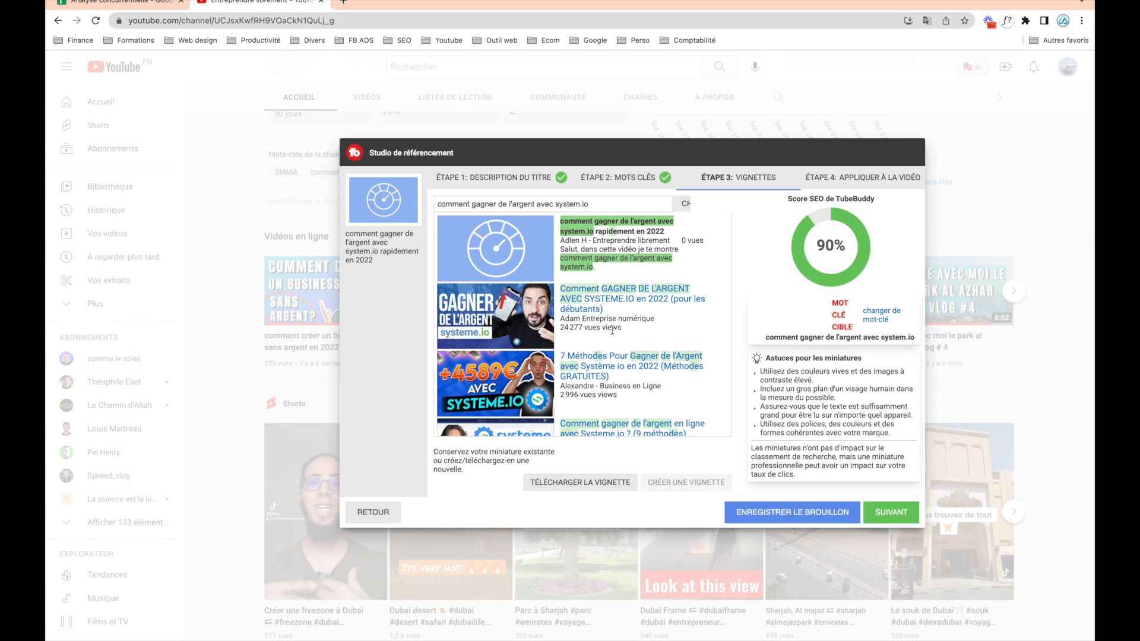
pyautogui.scroll(-2, 502, 357)
pyautogui.scroll(2, 502, 356)
pyautogui.scroll(-3, 492, 329)
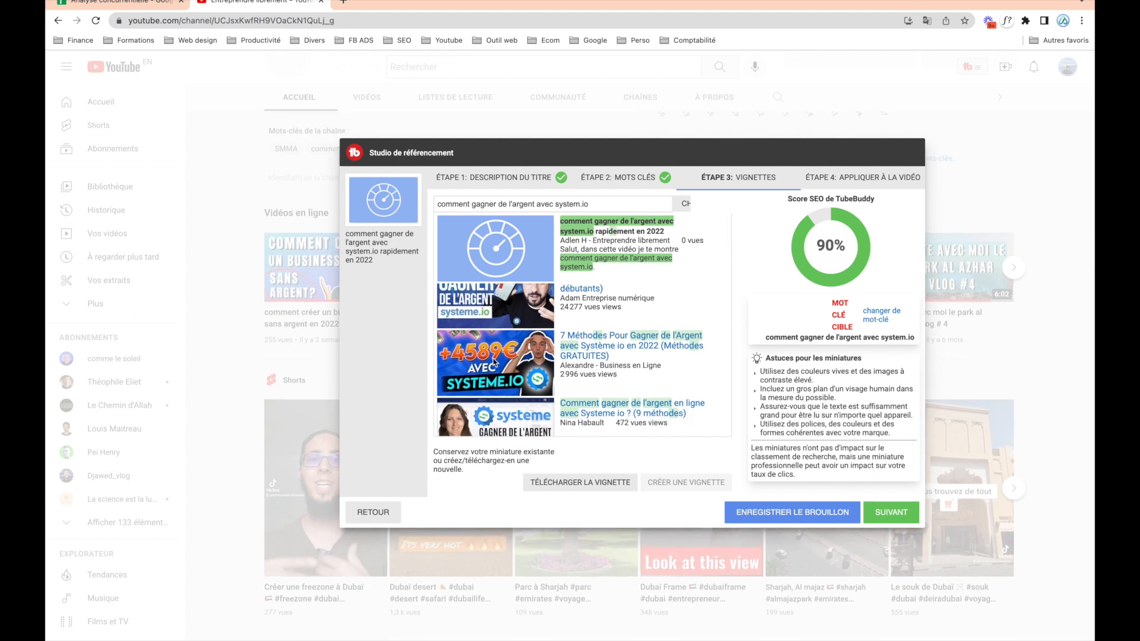
# - Compare the remaining competitor thumbnails for "comment gagner de l'argent avec system.io" and proceed to the apply-to-video stage
pyautogui.scroll(-5, 493, 361)
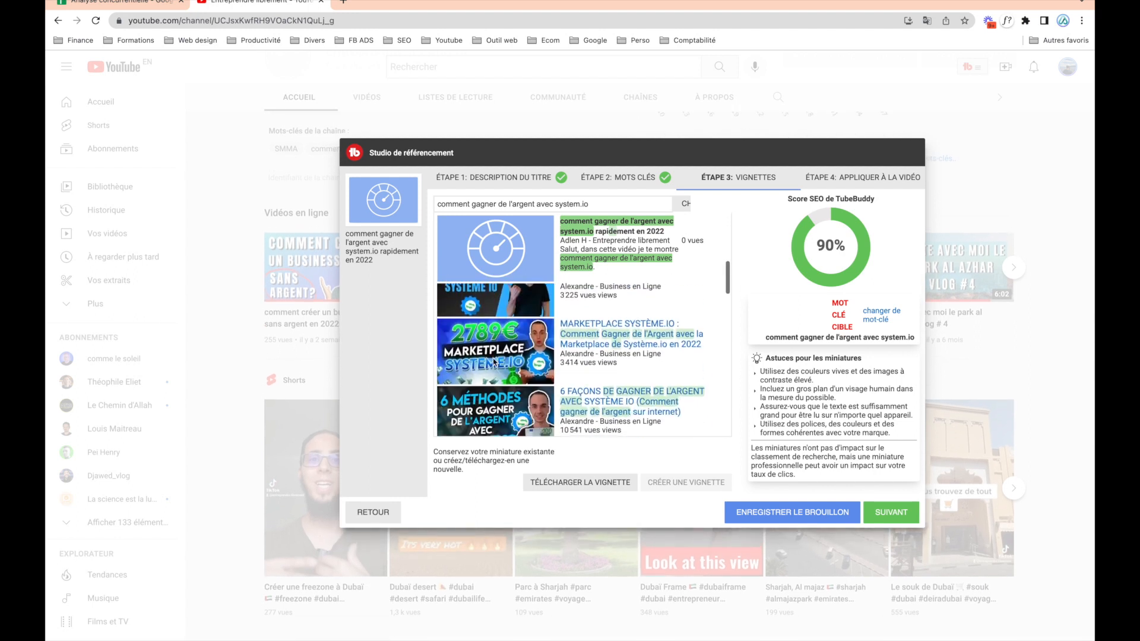
pyautogui.scroll(-3, 494, 360)
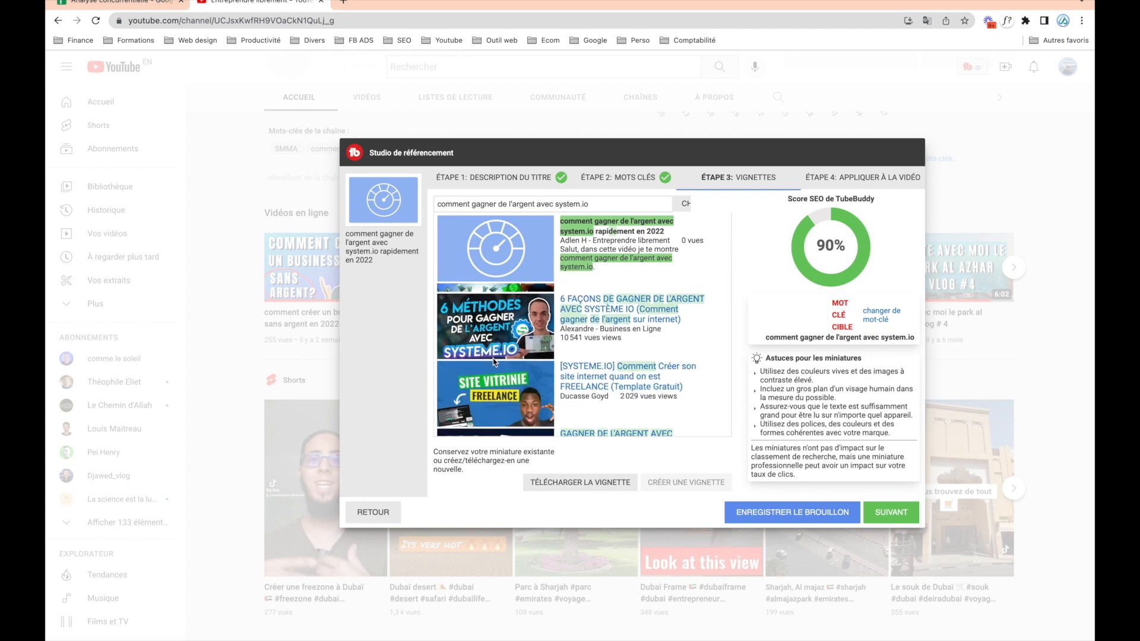
pyautogui.scroll(-1, 494, 361)
pyautogui.scroll(1, 498, 347)
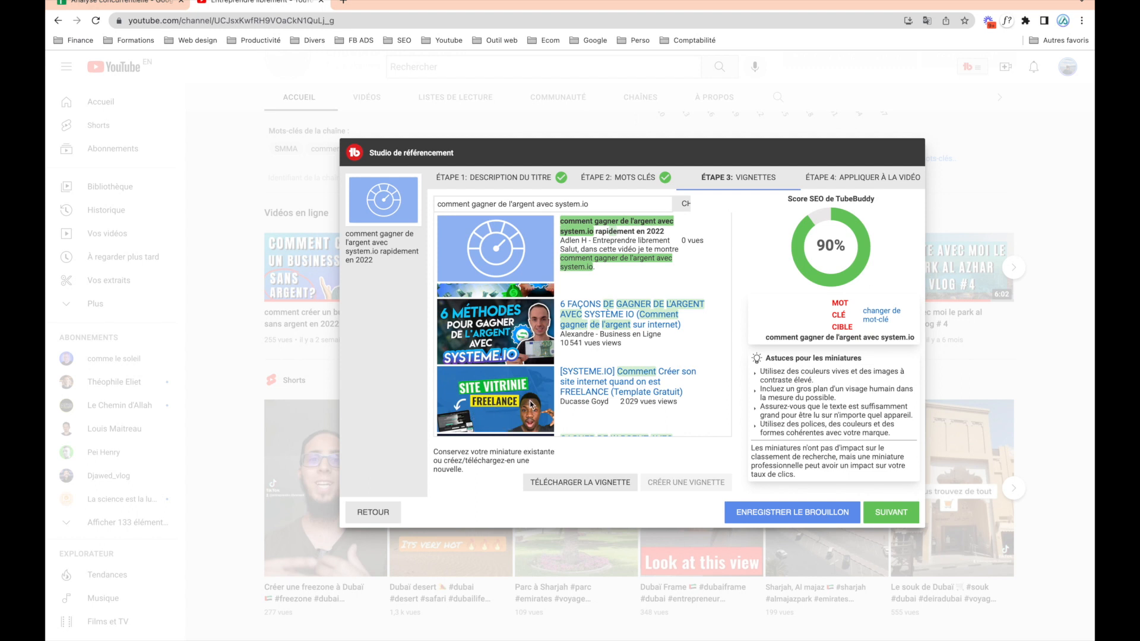
pyautogui.scroll(-5, 530, 405)
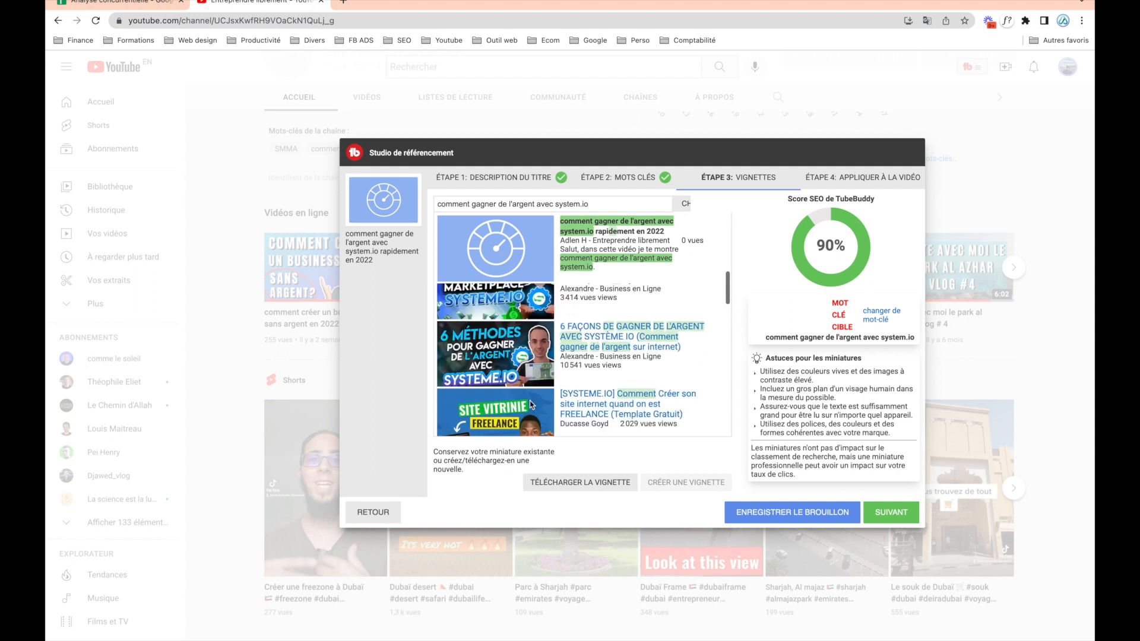
pyautogui.scroll(1, 530, 404)
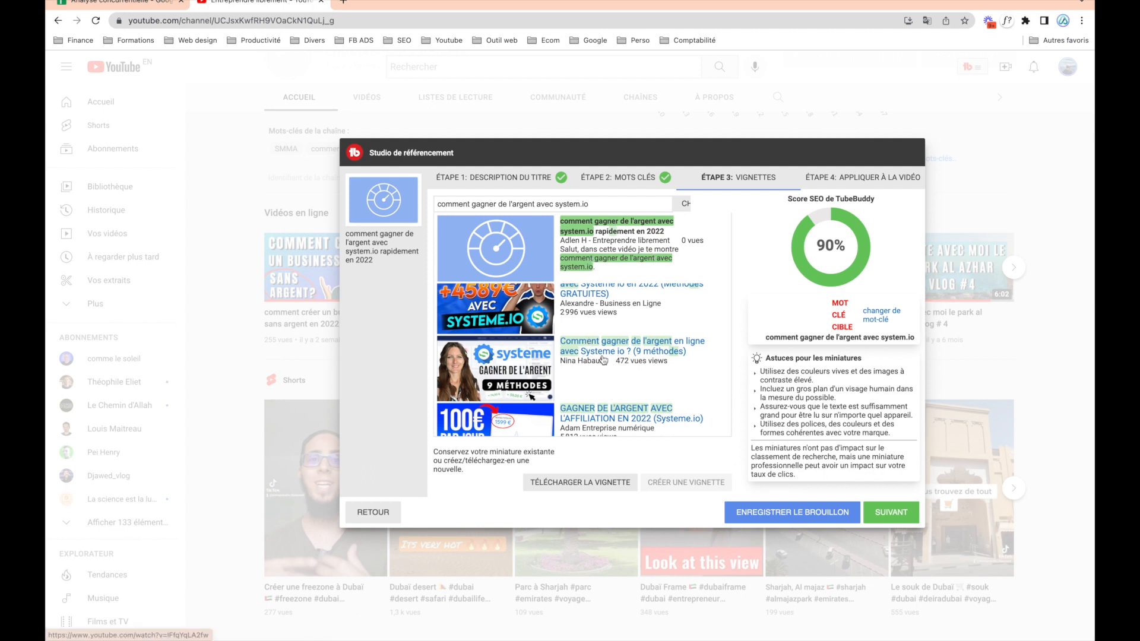
pyautogui.scroll(-1, 601, 356)
pyautogui.click(574, 490)
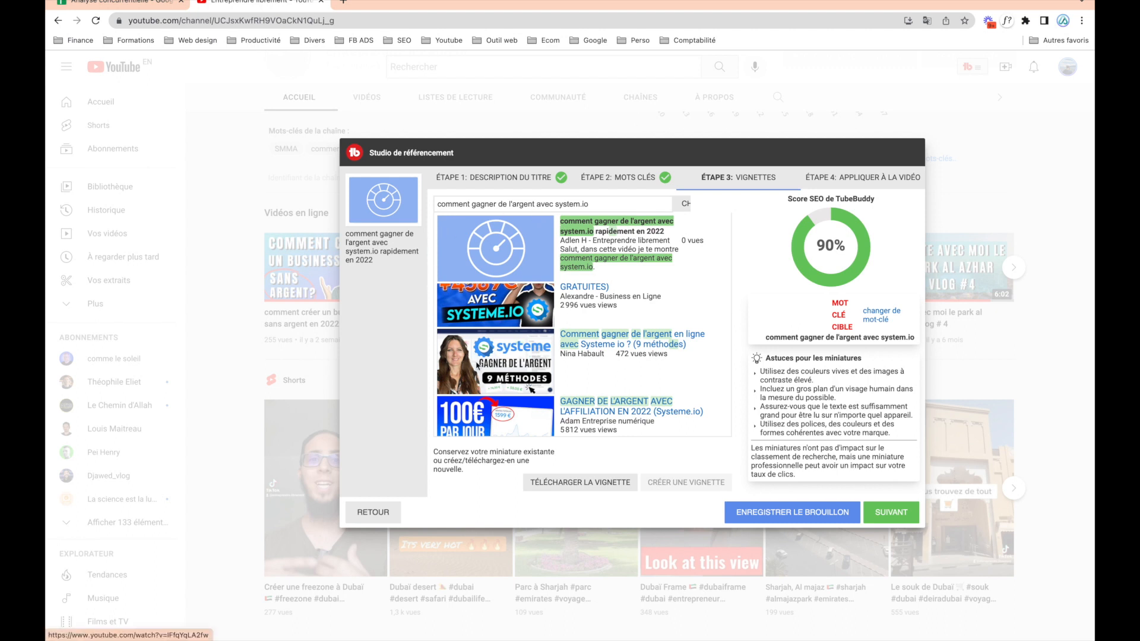
pyautogui.click(896, 516)
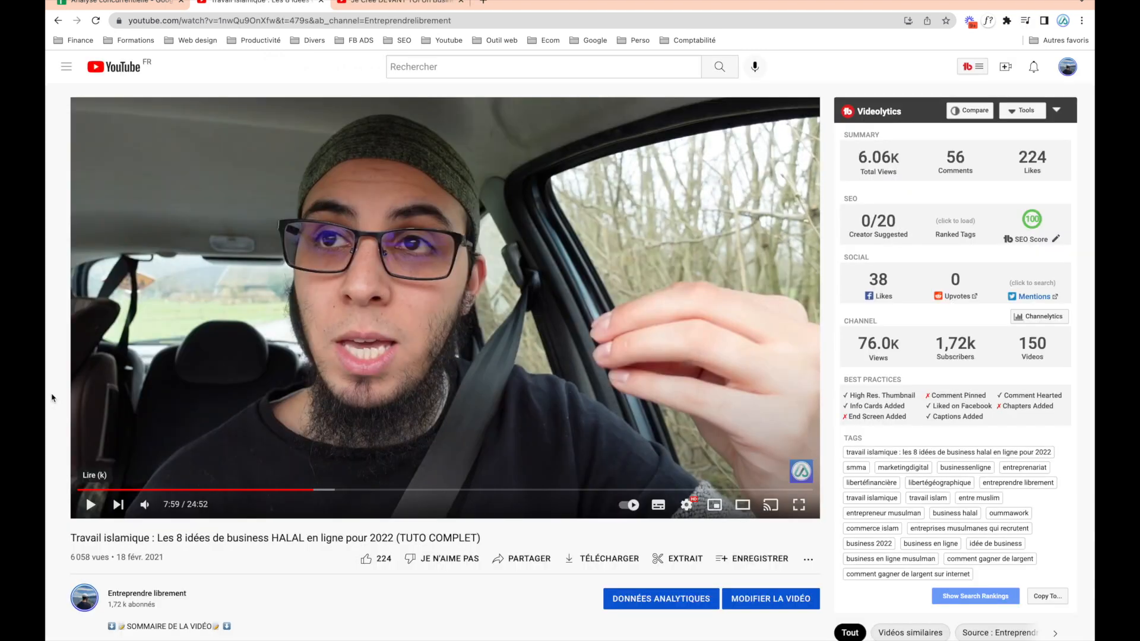
# - Review the Videolytics statistics of the "8 idées de business HALAL" video and load the search rankings of its tags
pyautogui.scroll(-3, 51, 398)
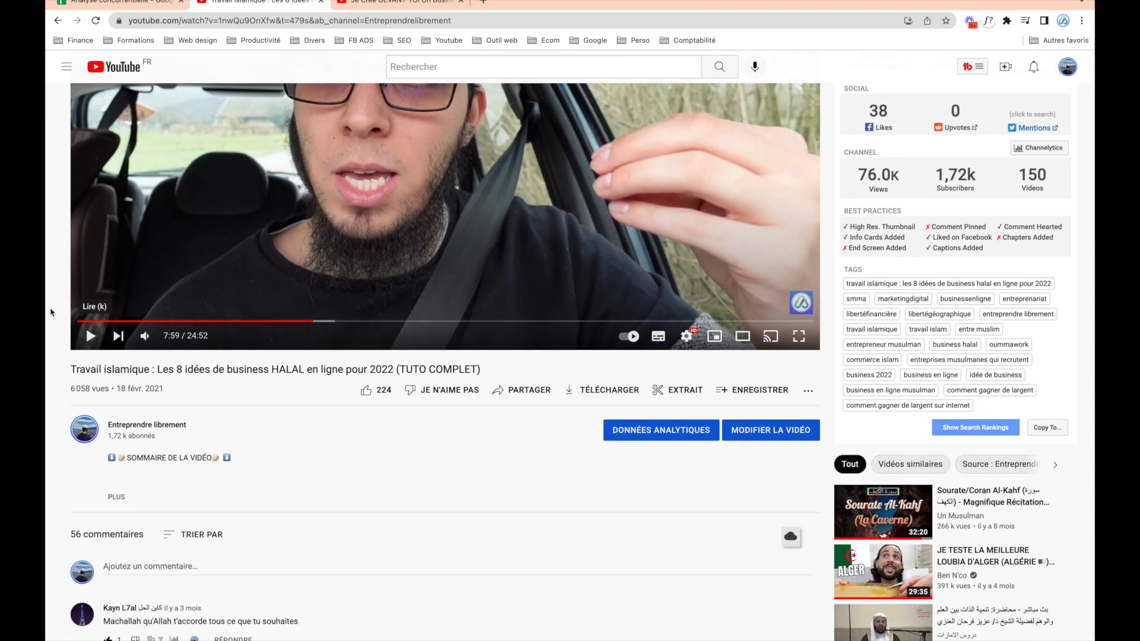
pyautogui.scroll(3, 51, 320)
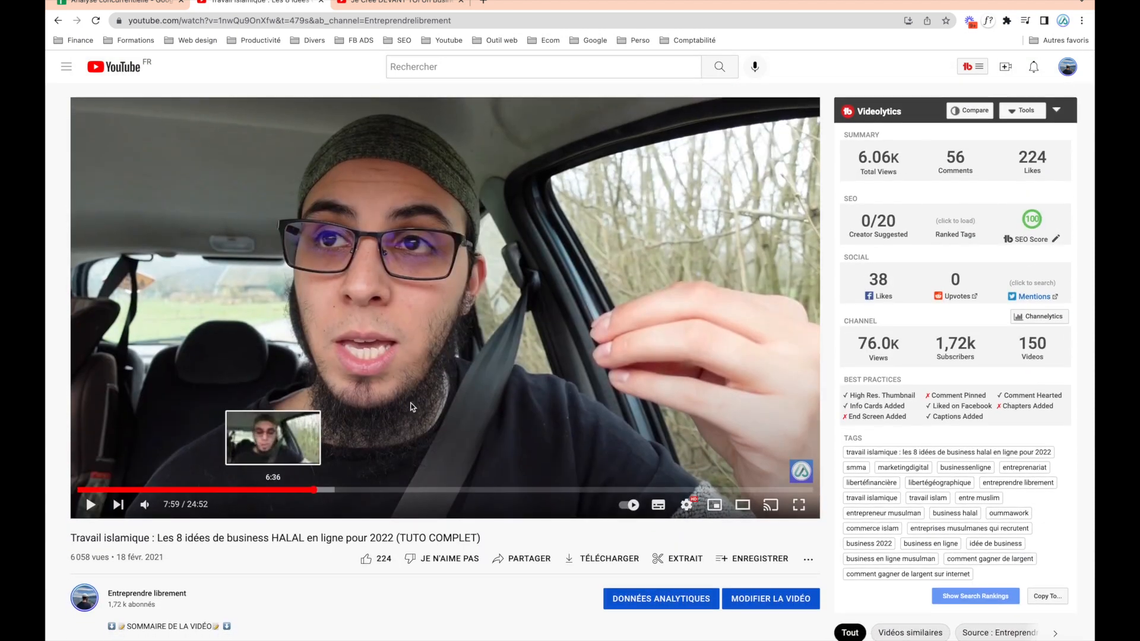
pyautogui.moveTo(1000, 230)
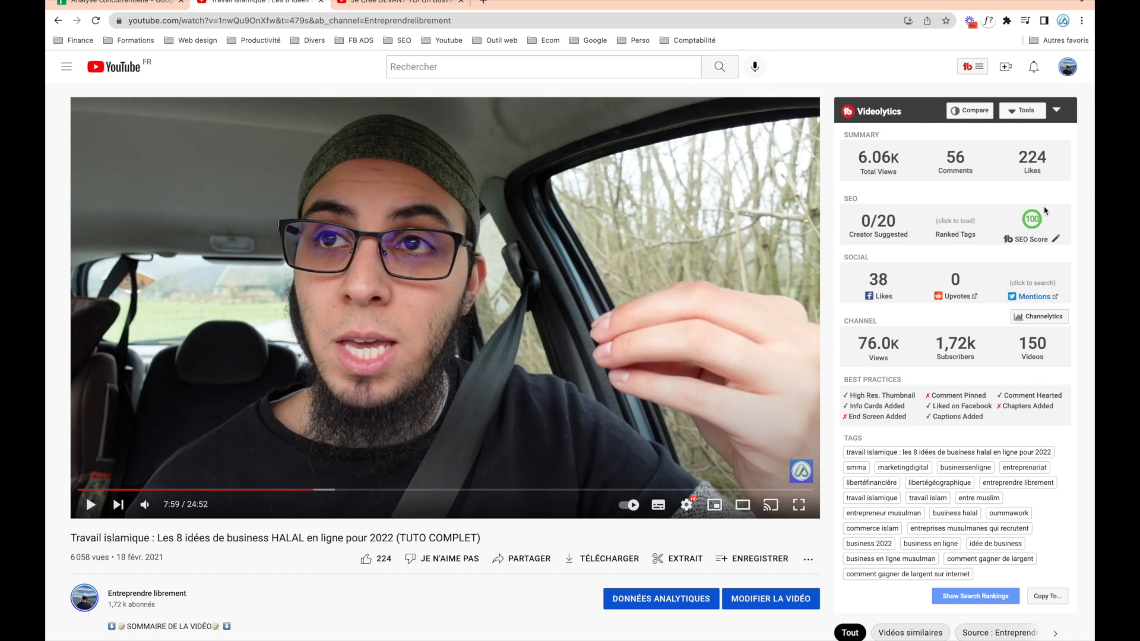
pyautogui.moveTo(869, 144)
pyautogui.scroll(-2, 864, 340)
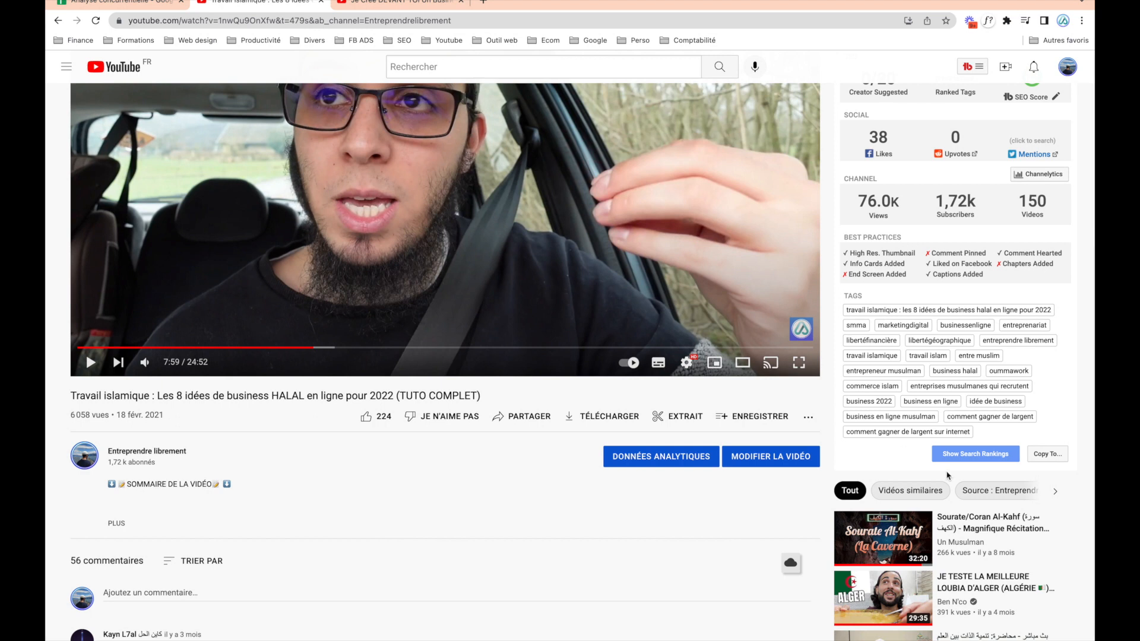
pyautogui.scroll(-1, 768, 536)
pyautogui.scroll(1, 768, 535)
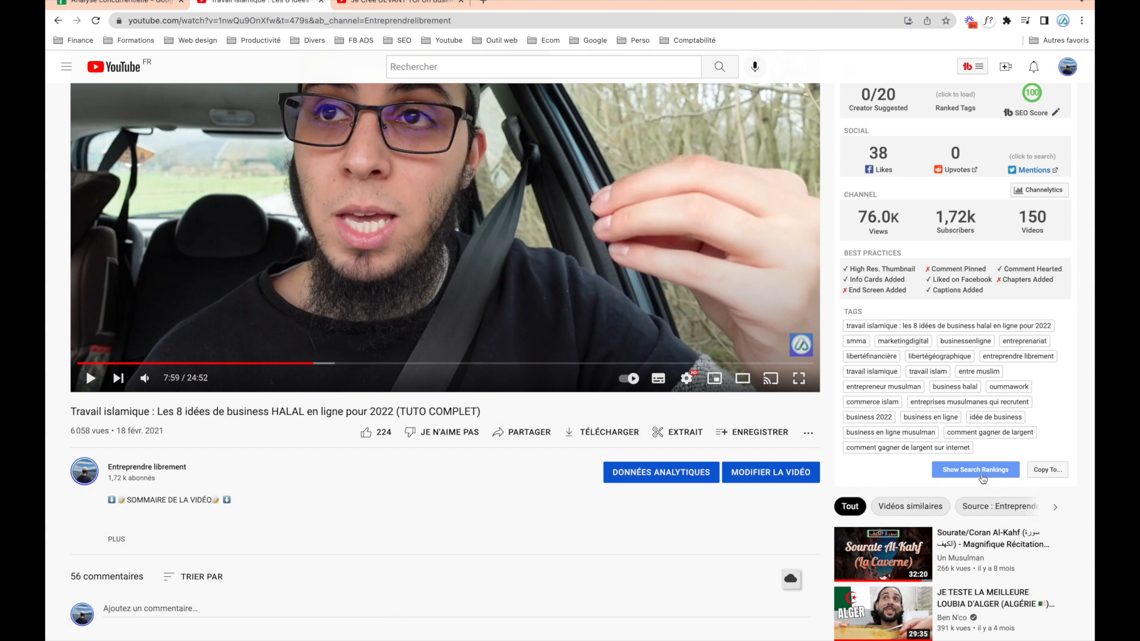
pyautogui.click(981, 471)
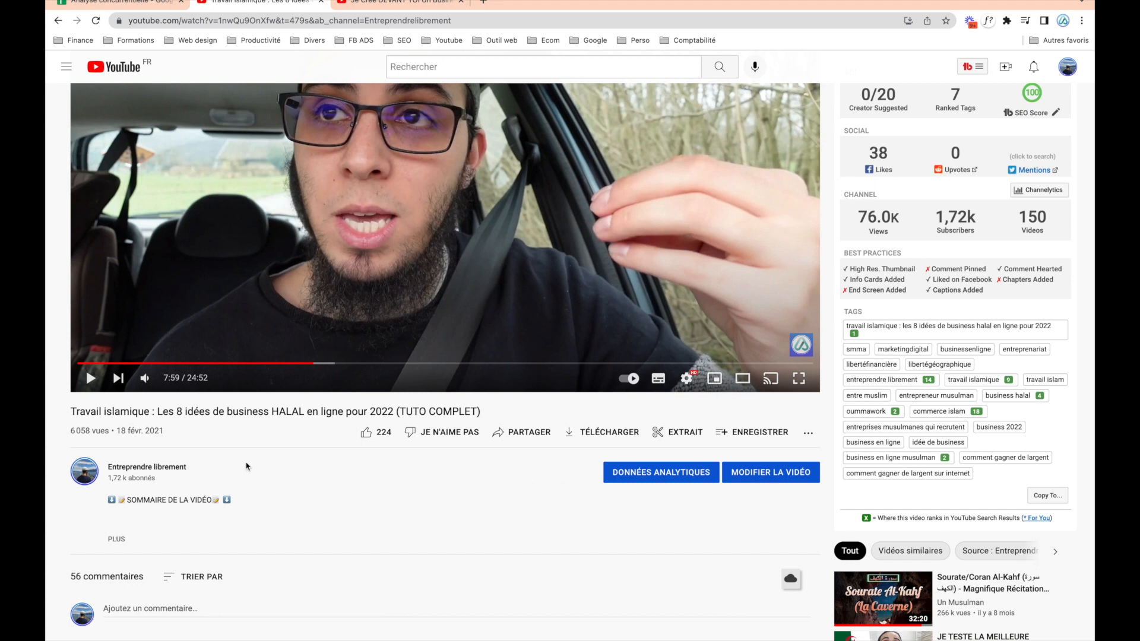
# - Expand the halal business video's description and read its chapter summary and promotional links
pyautogui.scroll(-3, 246, 465)
pyautogui.click(112, 455)
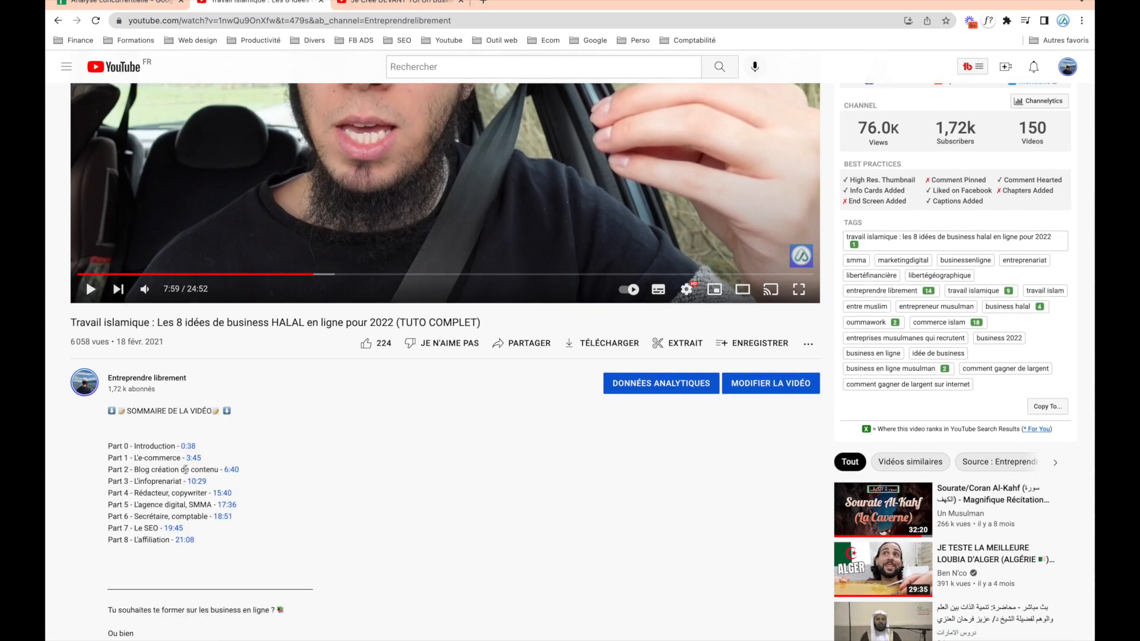
pyautogui.scroll(-3, 200, 482)
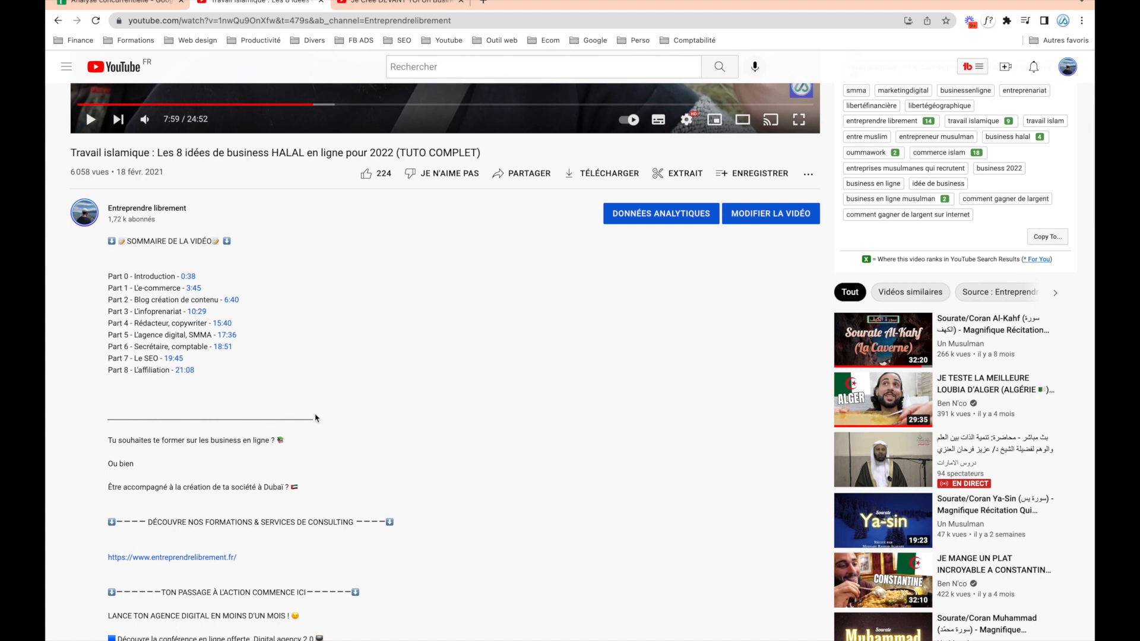
pyautogui.scroll(-2, 203, 390)
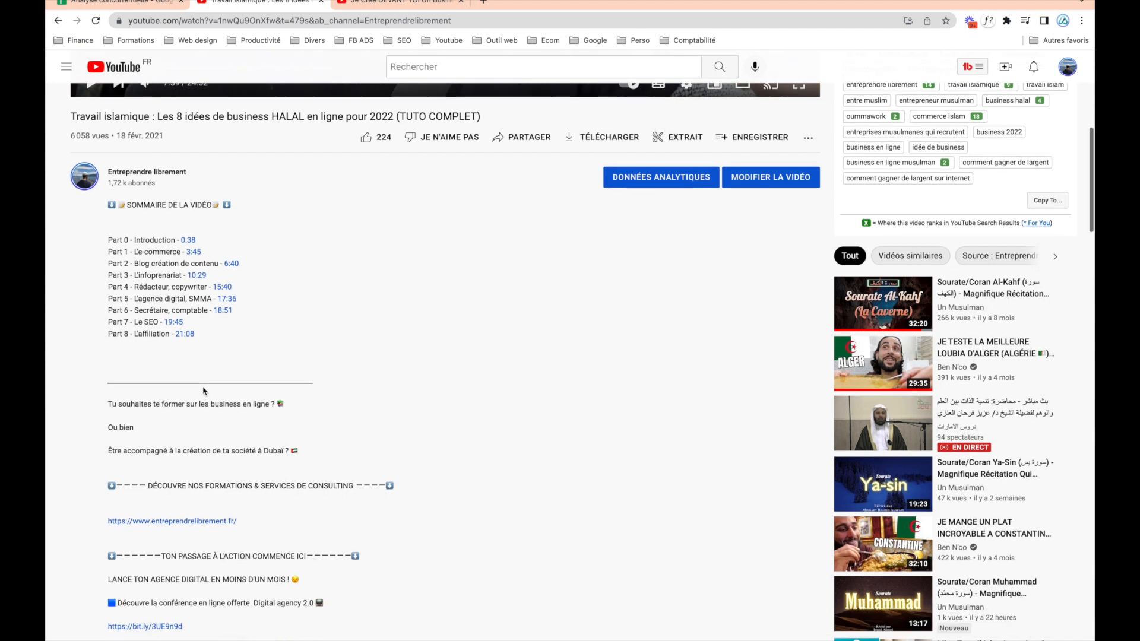
pyautogui.scroll(-1, 204, 390)
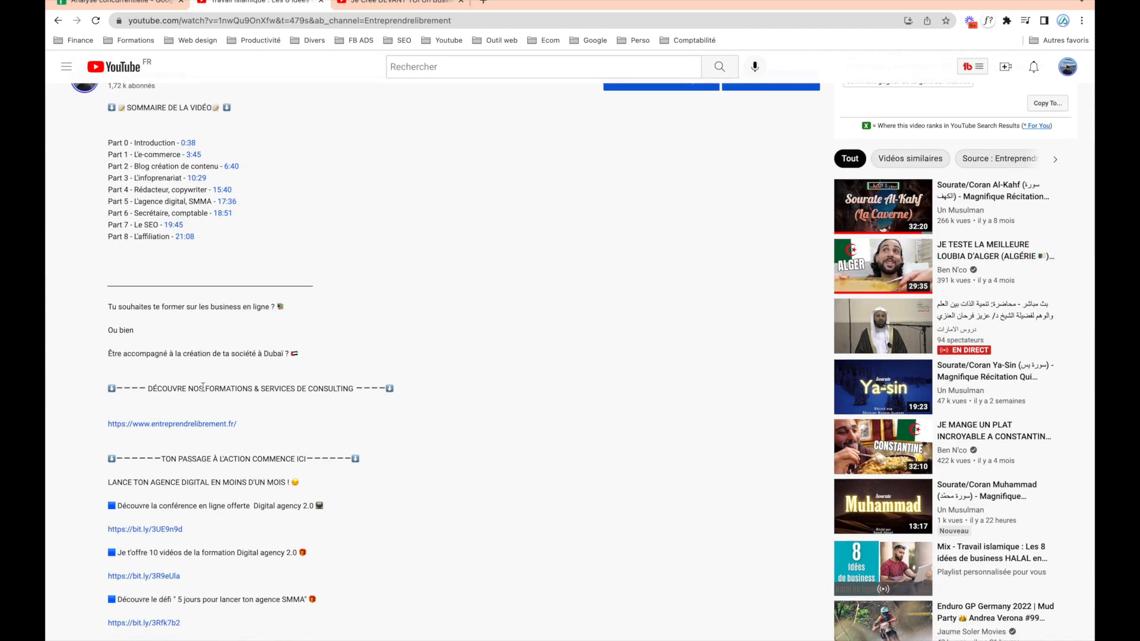
pyautogui.scroll(3, 203, 387)
pyautogui.scroll(5, 203, 387)
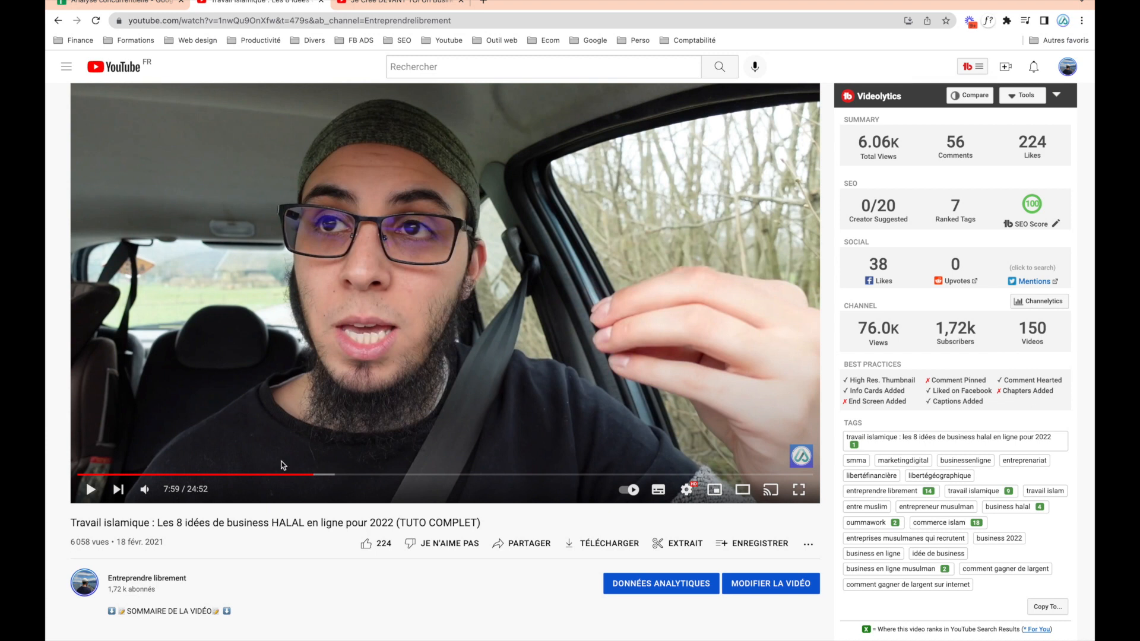
pyautogui.scroll(-1, 295, 564)
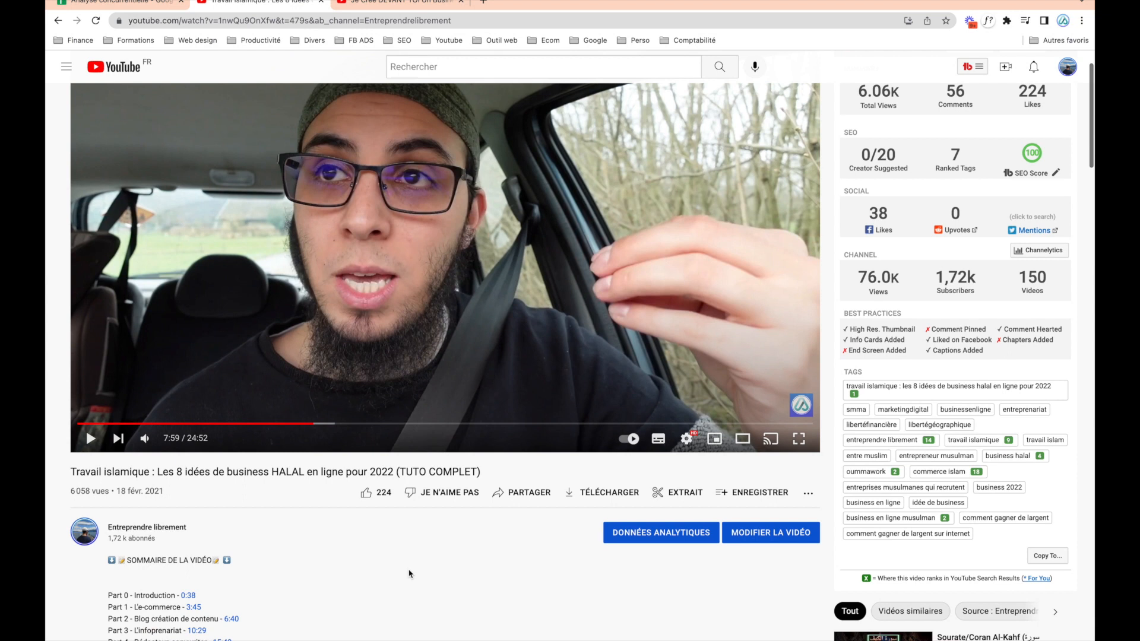
# - Open the halal business video for editing in YouTube Studio and inspect its tag list
pyautogui.click(782, 541)
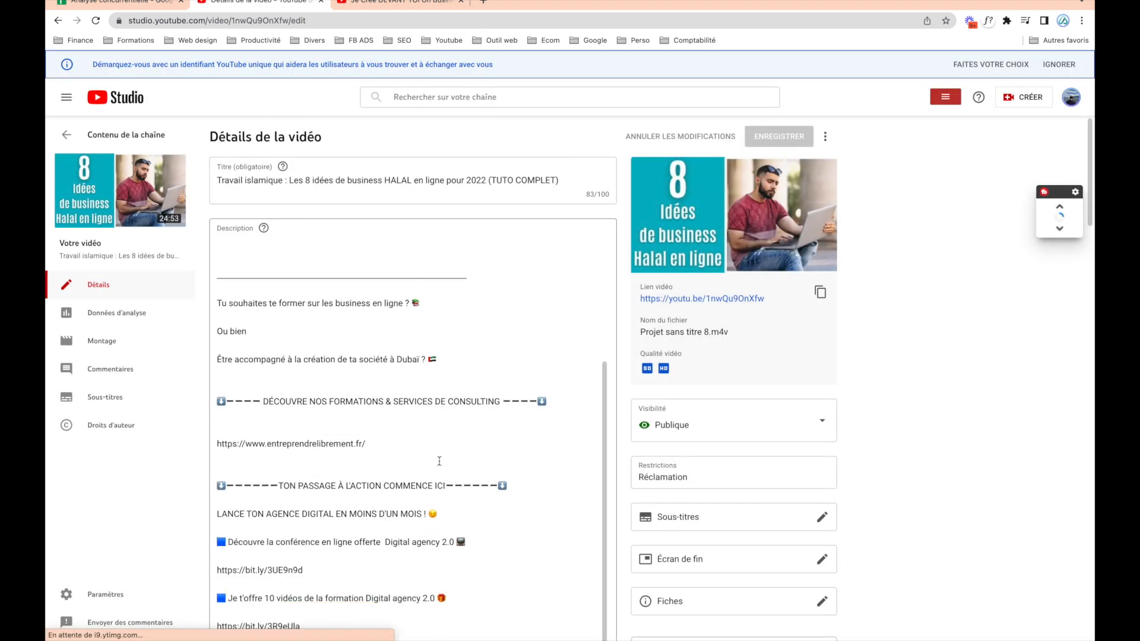
pyautogui.scroll(-10, 439, 461)
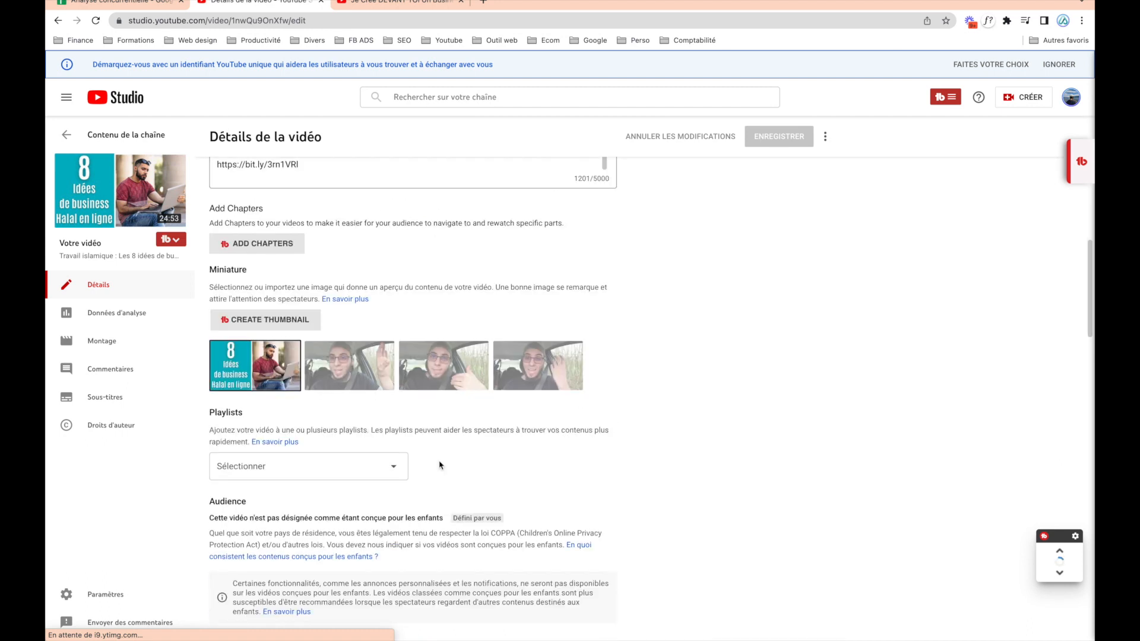
pyautogui.scroll(-2, 439, 464)
pyautogui.scroll(-5, 687, 484)
pyautogui.scroll(-8, 687, 484)
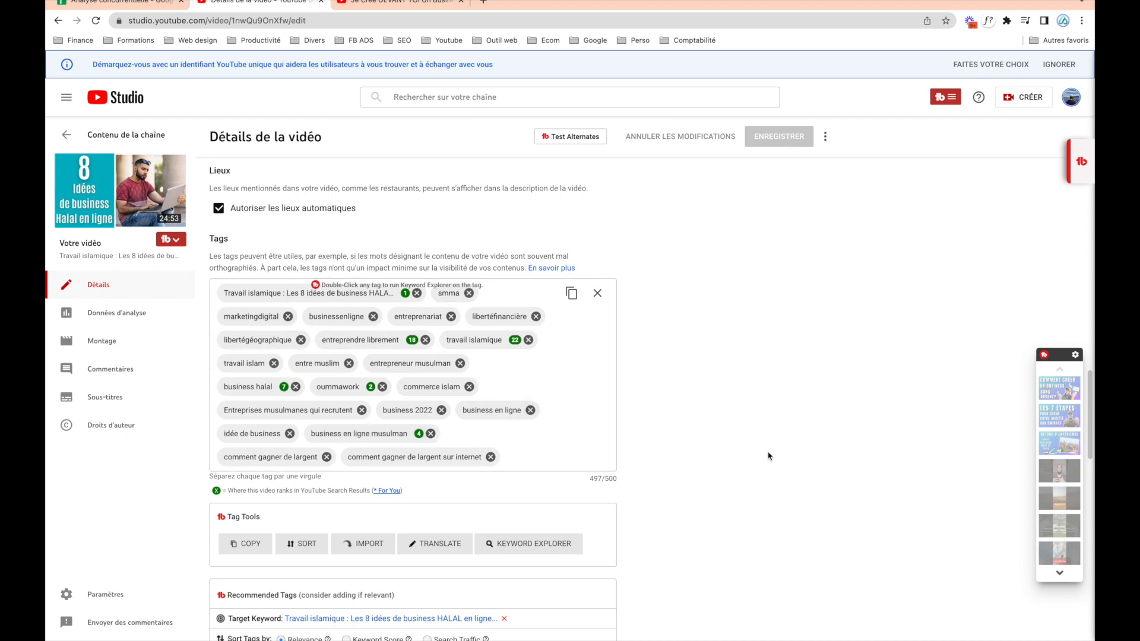
# - Switch to the competitor video "Je Crée DEVANT TOI Un Business En Ligne RENTABLE" and examine its Videolytics statistics, best practices and ranked tags
pyautogui.click(390, 10)
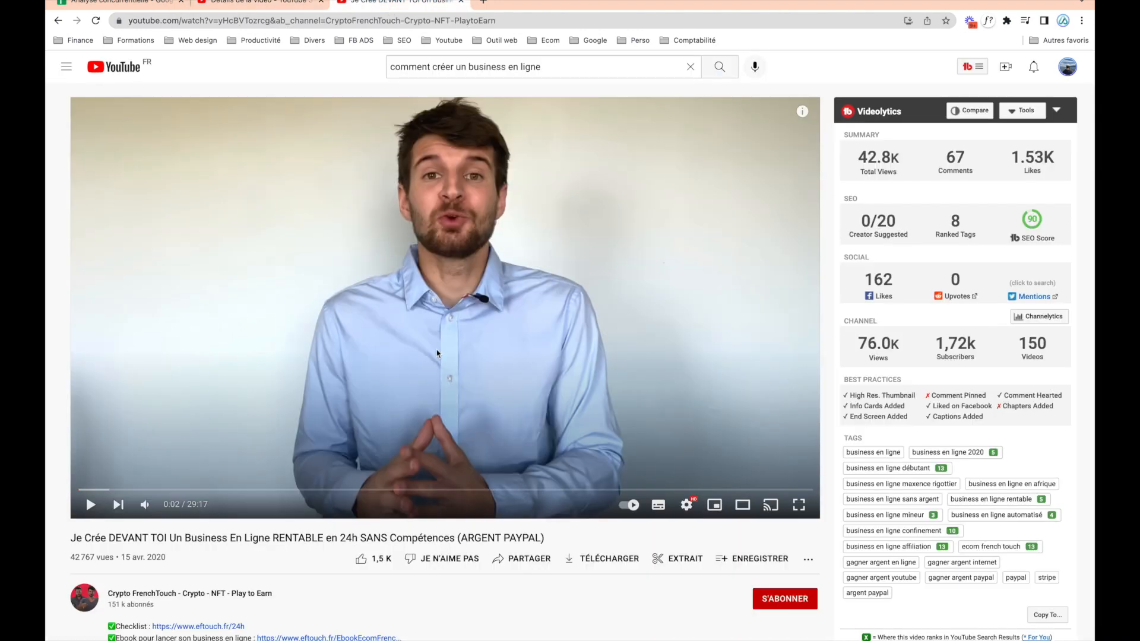
pyautogui.scroll(-2, 438, 350)
pyautogui.scroll(2, 436, 353)
pyautogui.scroll(-1, 178, 588)
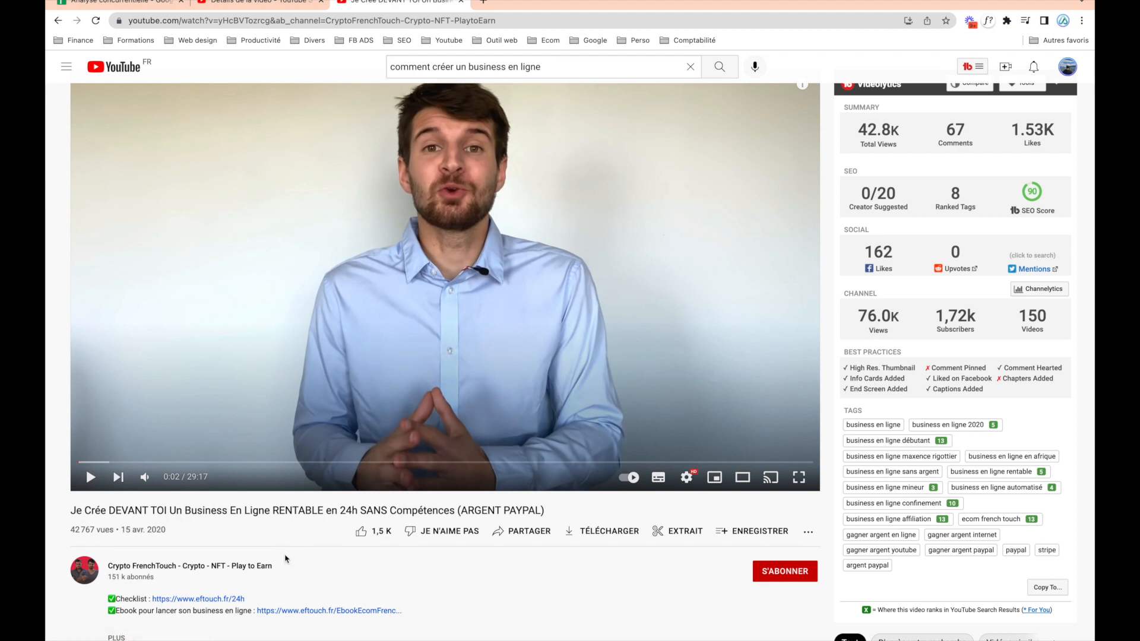
pyautogui.scroll(1, 285, 559)
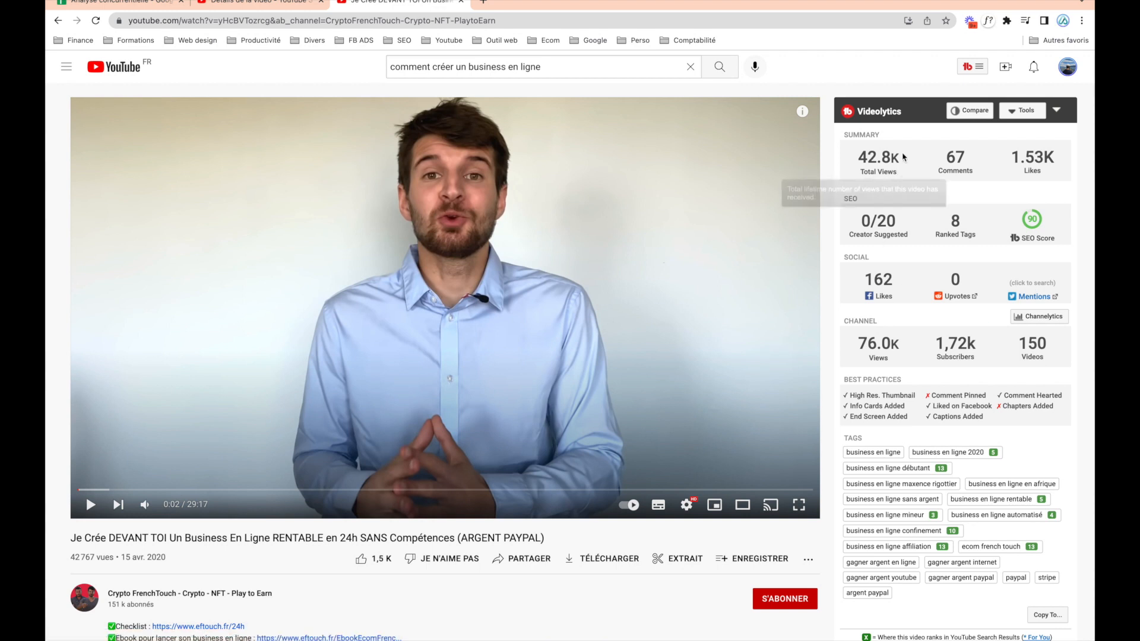
pyautogui.scroll(-2, 849, 398)
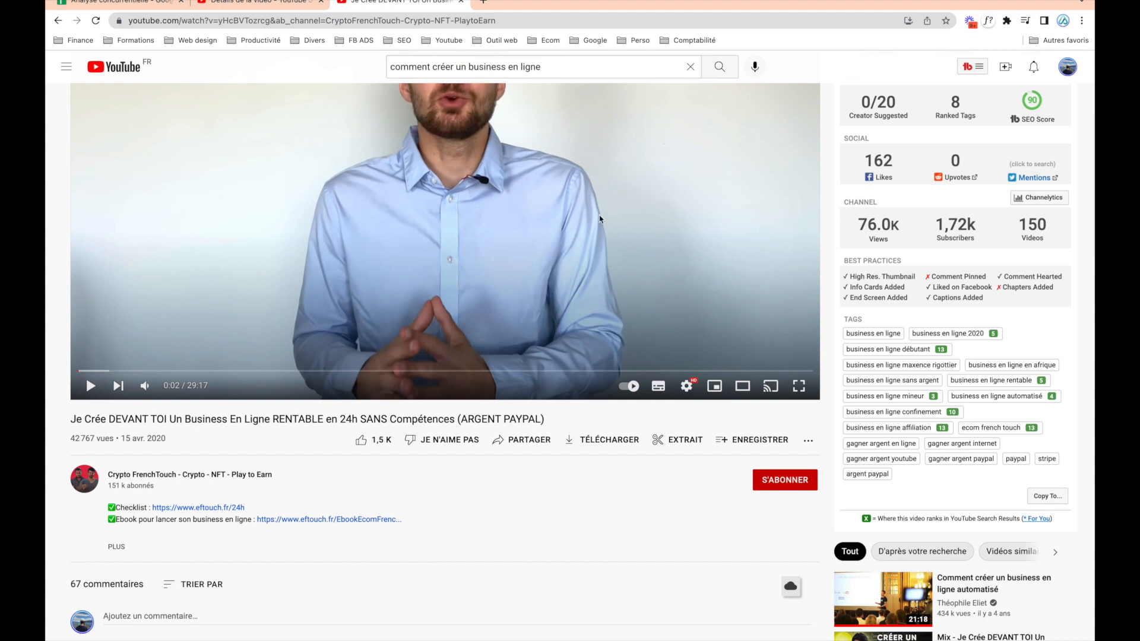
pyautogui.scroll(2, 439, 276)
pyautogui.scroll(-2, 438, 275)
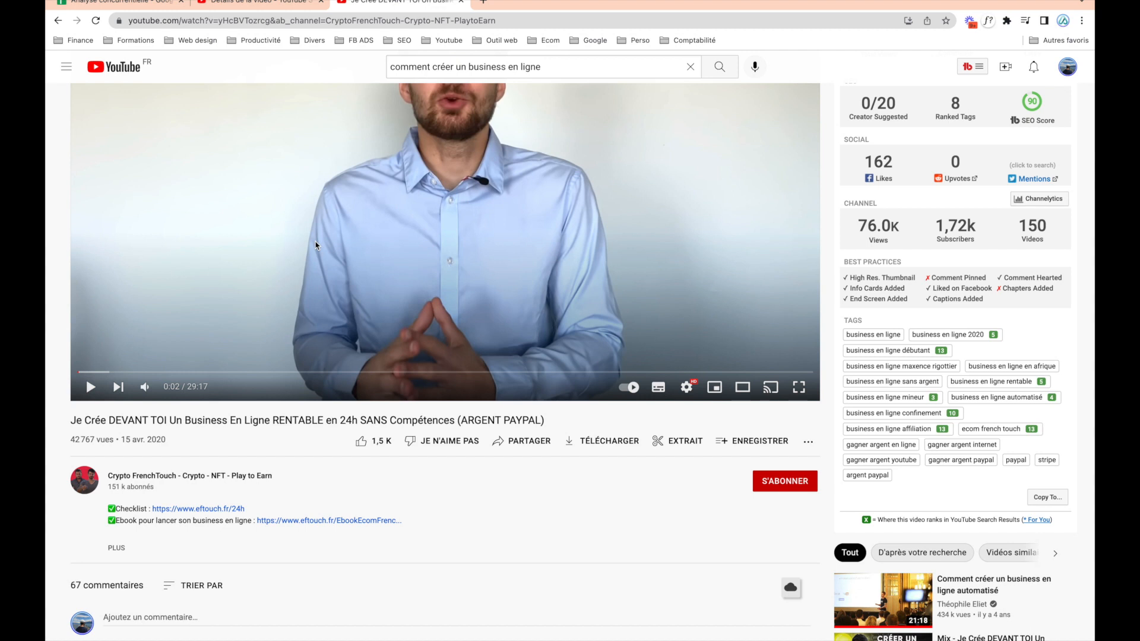
pyautogui.scroll(1, 317, 245)
pyautogui.scroll(-1, 317, 246)
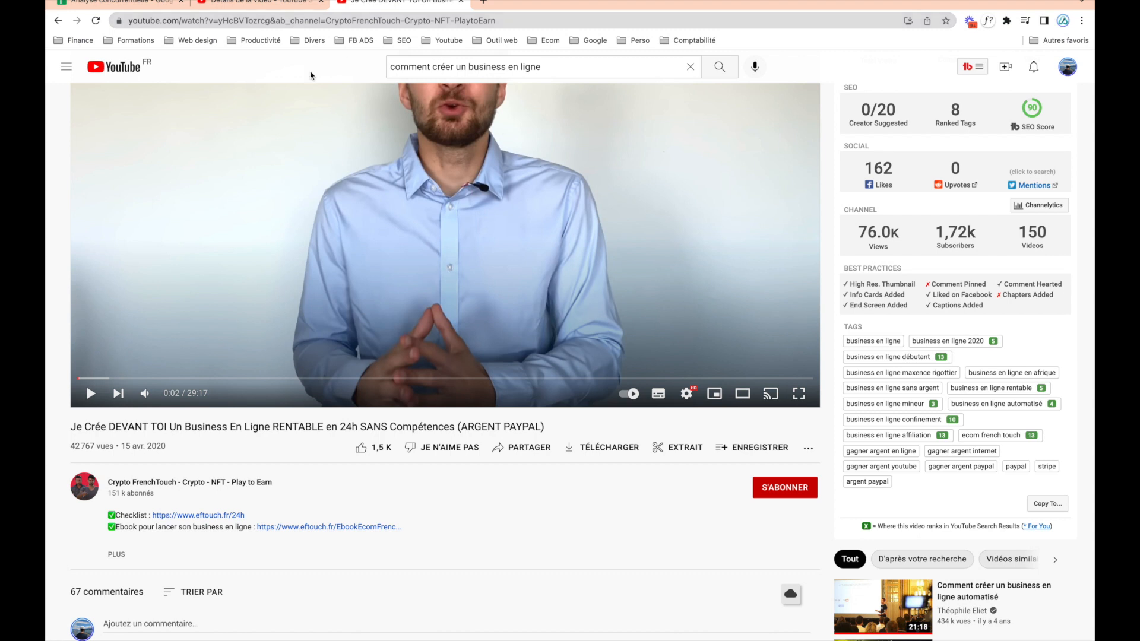
# - Return to the halal business video's details in YouTube Studio and view the recommended tags
pyautogui.click(256, 9)
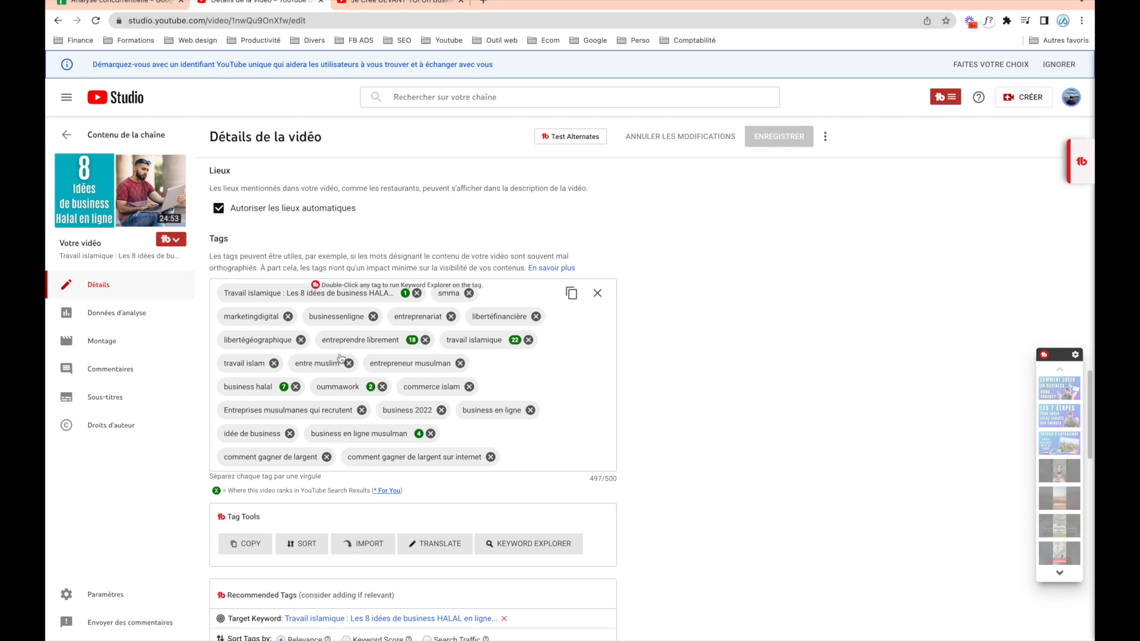
pyautogui.scroll(-3, 338, 397)
pyautogui.scroll(-3, 338, 397)
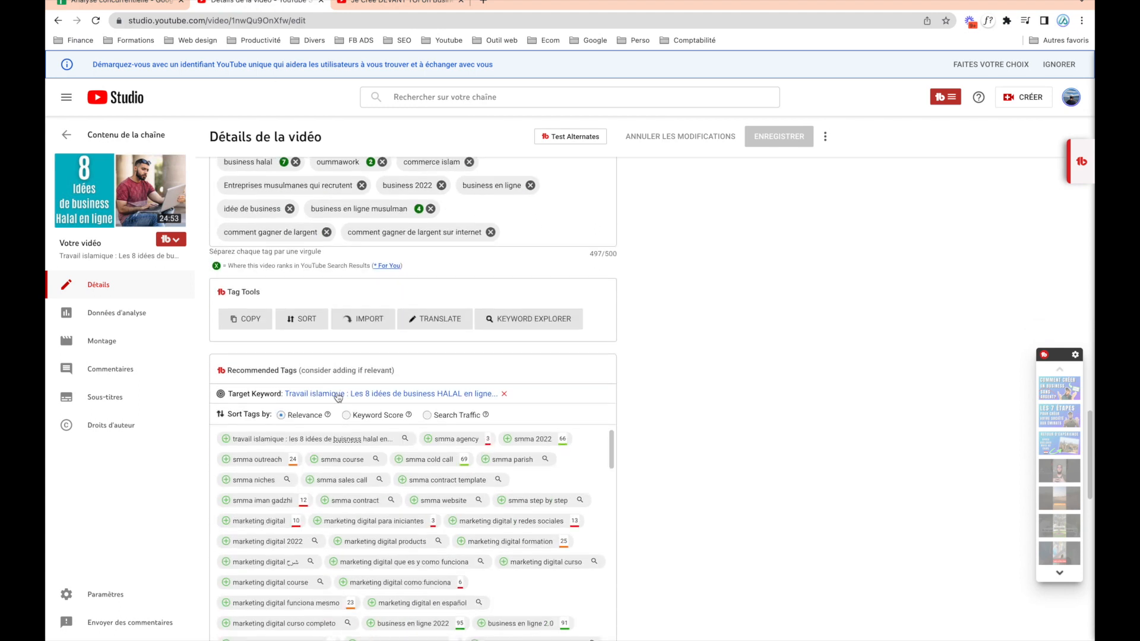